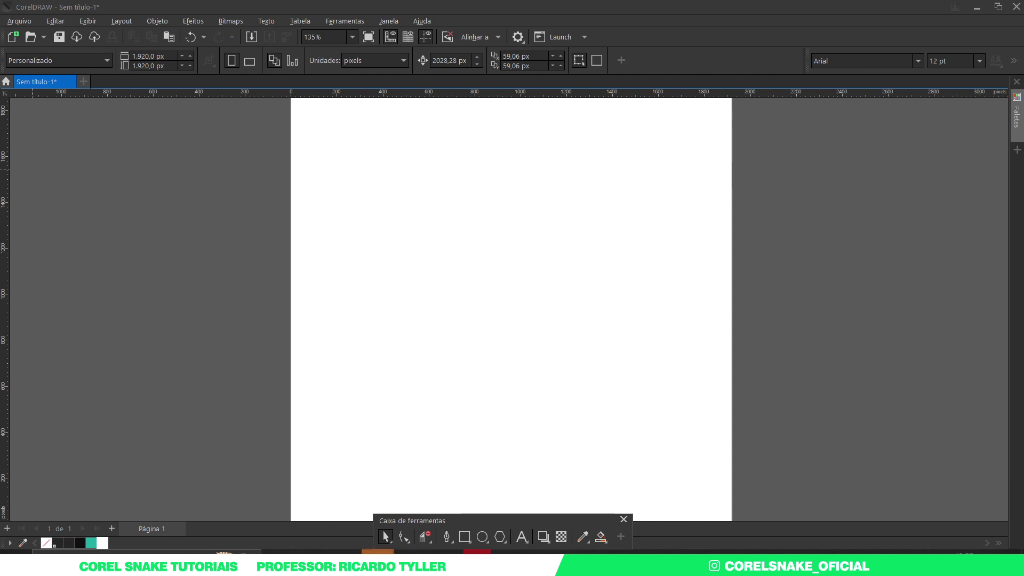
Draw a tall, narrow rectangle about 130 px wide and 1303 px high on the page.
{"action": "left_click", "coordinate": [427, 251]}
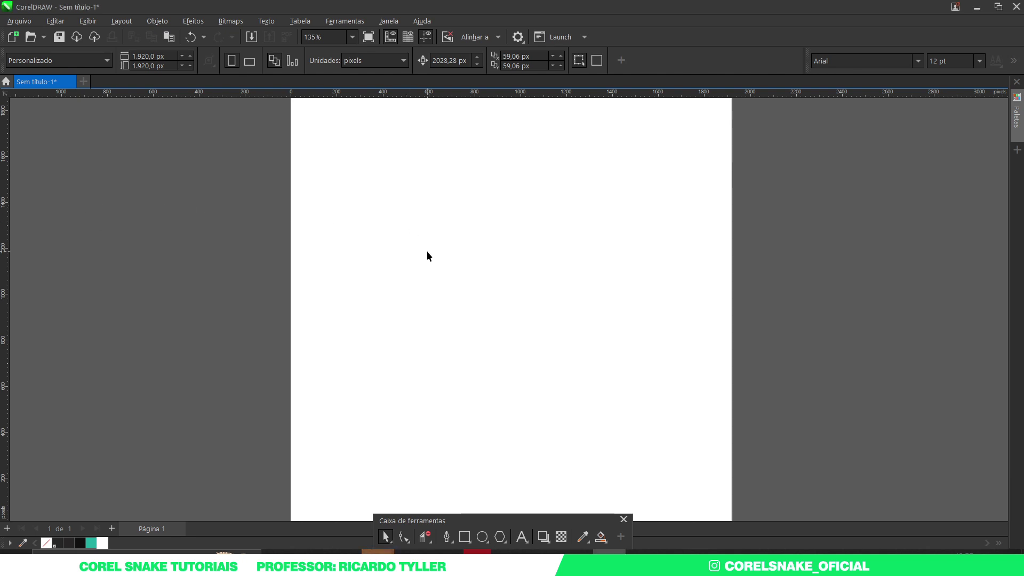
{"action": "left_click", "coordinate": [464, 537]}
{"action": "left_click_drag", "start_coordinate": [390, 165], "coordinate": [420, 465]}
{"action": "key", "text": "space"}
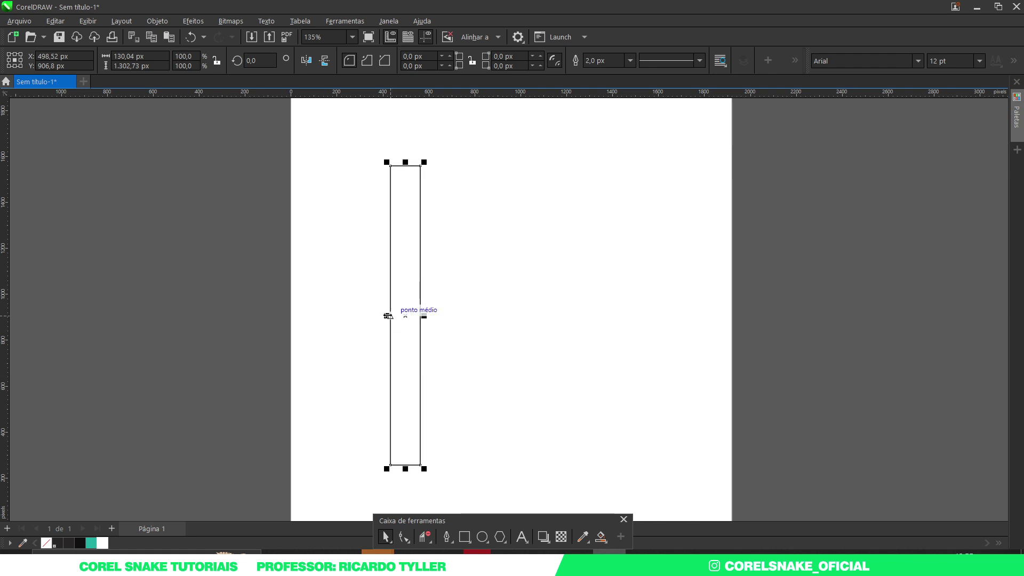
Create a narrower copy about 60 px wide against the rectangle's right edge and group the two rectangles.
{"action": "left_click_drag", "start_coordinate": [388, 316], "coordinate": [430, 324]}
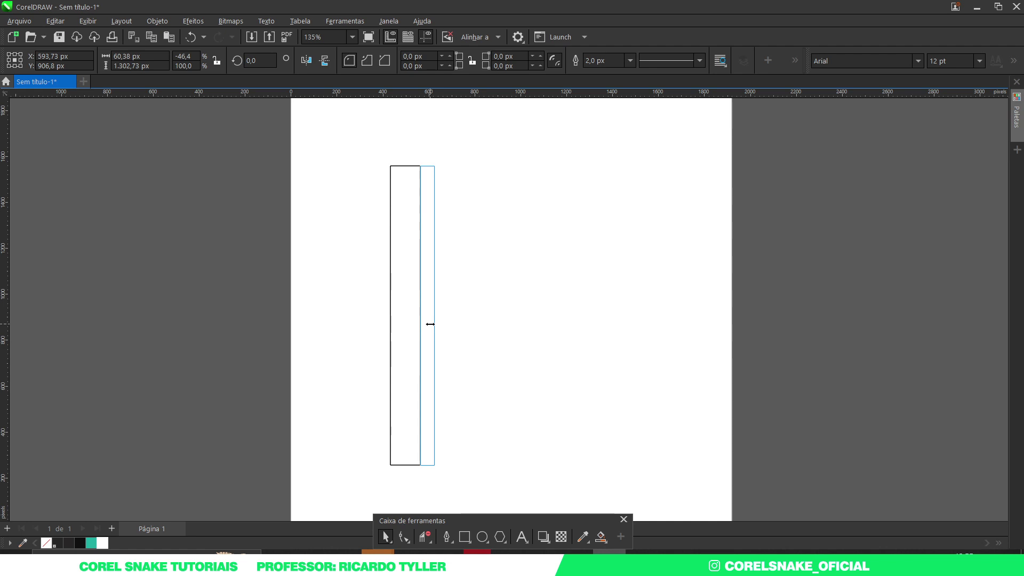
{"action": "left_click_drag", "start_coordinate": [429, 323], "coordinate": [430, 324]}
{"action": "left_click_drag", "start_coordinate": [348, 130], "coordinate": [471, 487]}
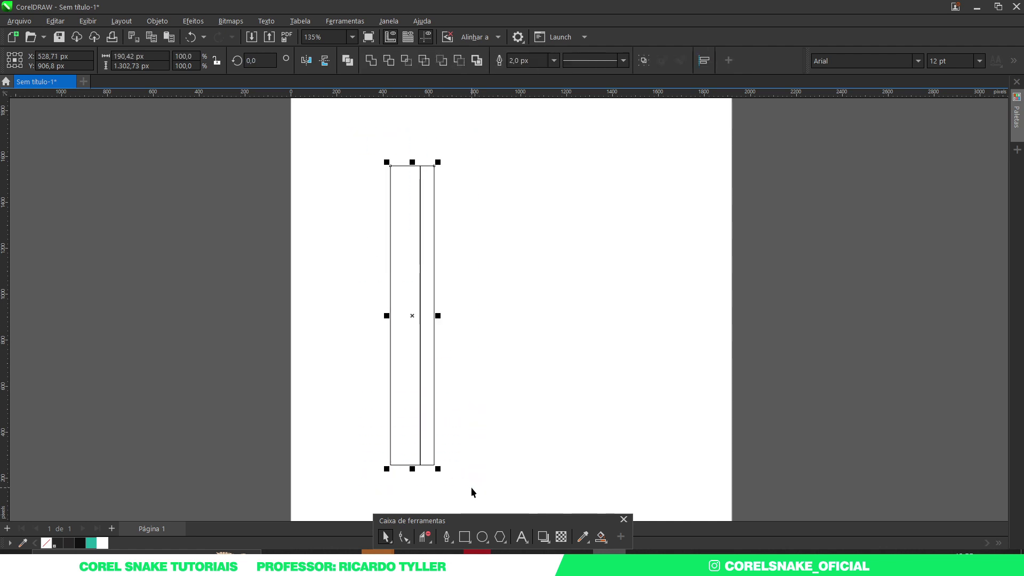
{"action": "key", "text": "ctrl+g"}
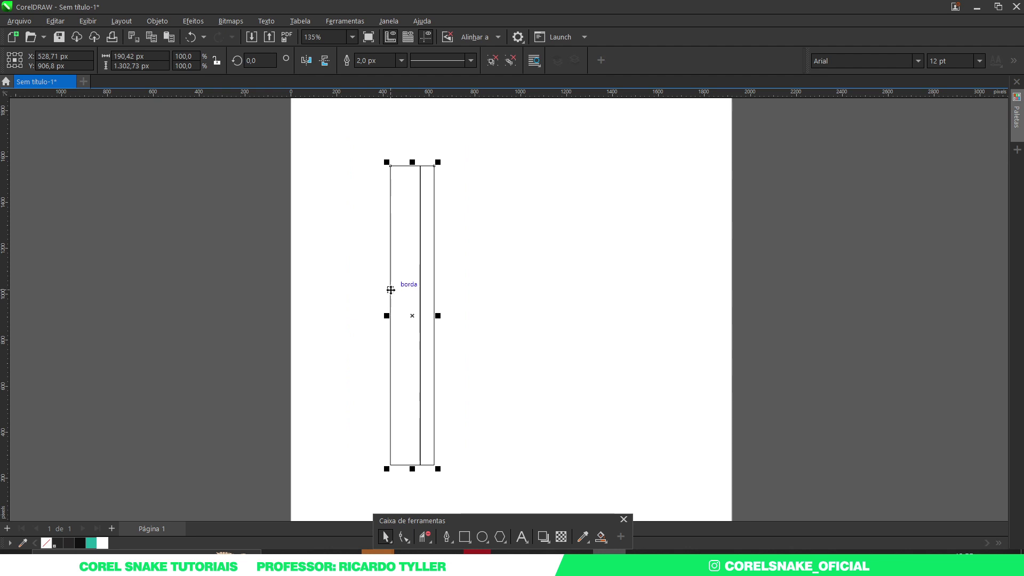
Place a copy of the grouped pair flush against its right edge and repeat the duplication three more times.
{"action": "left_click_drag", "start_coordinate": [391, 290], "coordinate": [434, 287]}
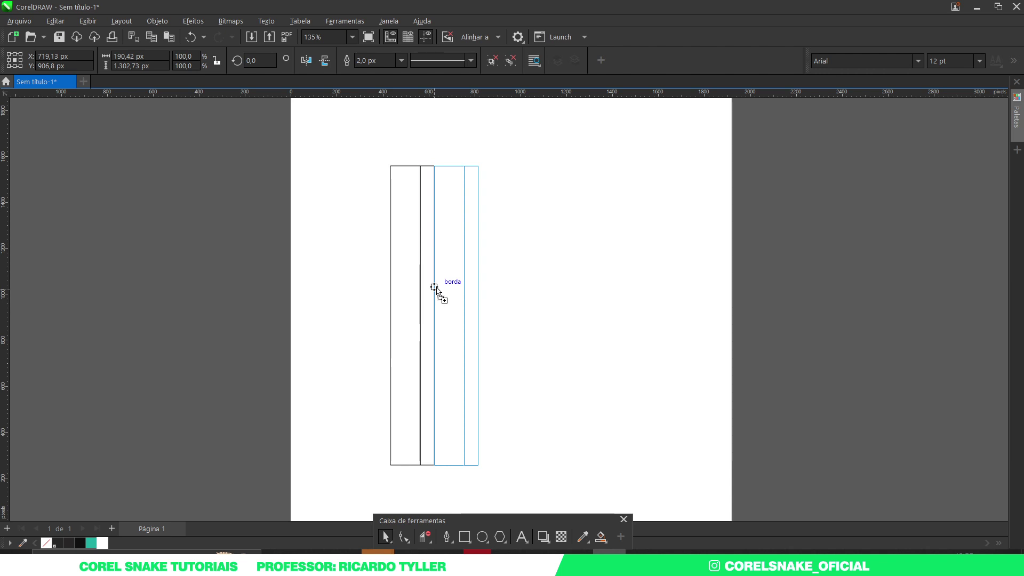
{"action": "left_click_drag", "start_coordinate": [434, 287], "coordinate": [434, 286]}
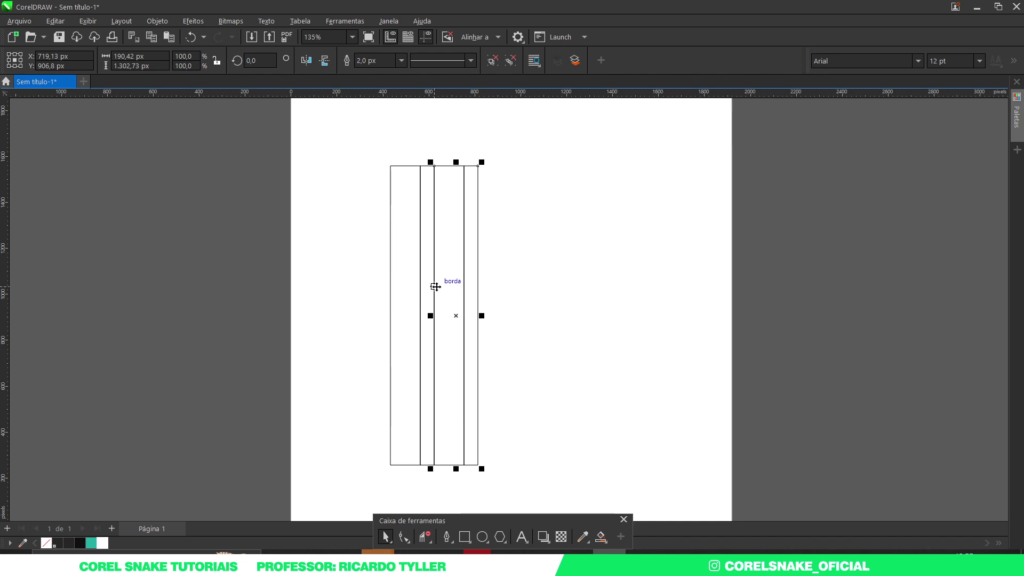
{"action": "key", "text": "ctrl+r"}
{"action": "key", "text": "ctrl+r"}
{"action": "key", "text": "ctrl+r"}
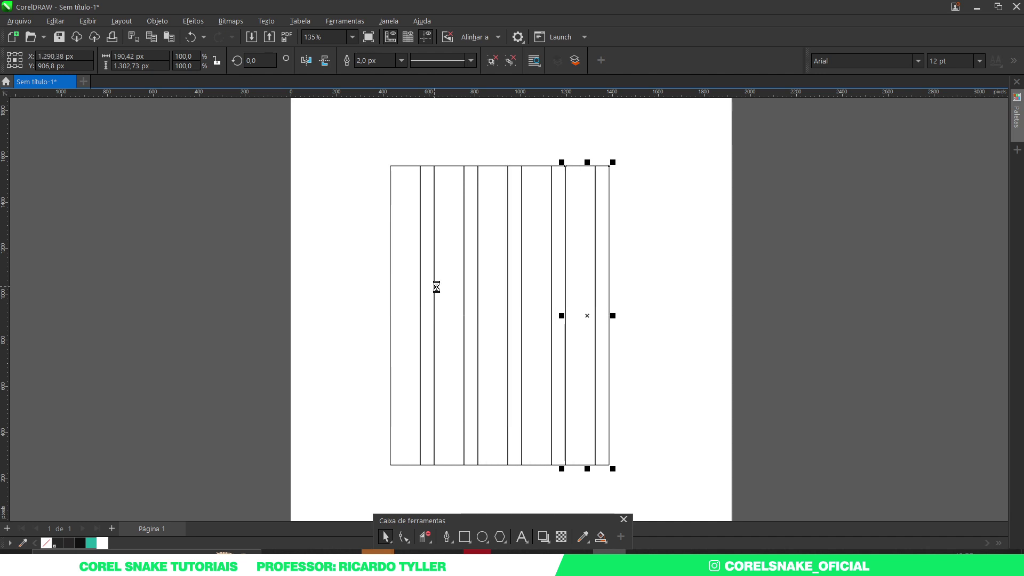
Select all five rectangle pairs and group them into one striped block.
{"action": "left_click", "coordinate": [680, 254]}
{"action": "scroll", "coordinate": [546, 224], "scroll_direction": "down", "scroll_amount": 2}
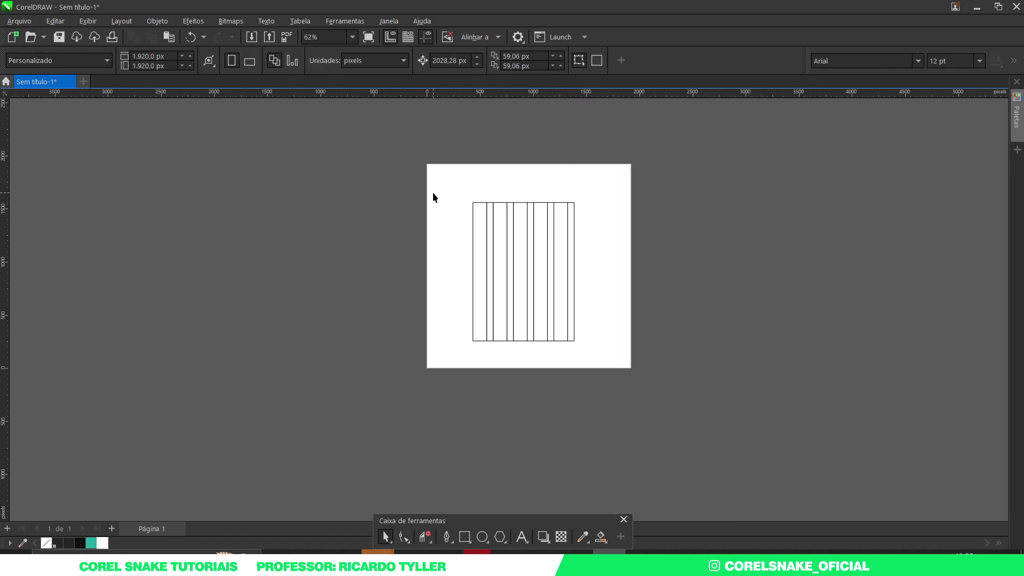
{"action": "left_click_drag", "start_coordinate": [423, 174], "coordinate": [665, 348]}
{"action": "scroll", "coordinate": [551, 281], "scroll_direction": "up", "scroll_amount": 2}
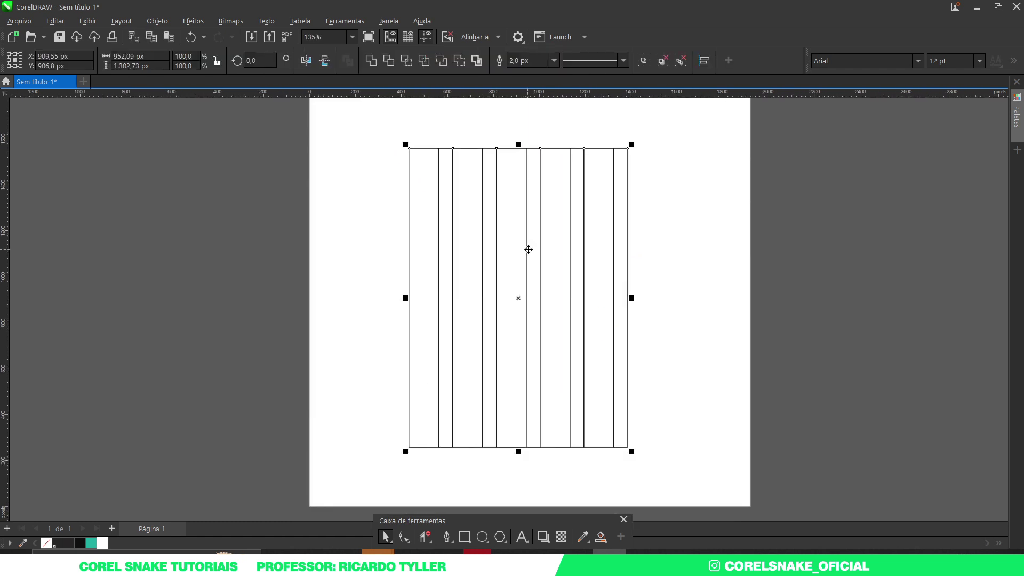
{"action": "key", "text": "ctrl+g"}
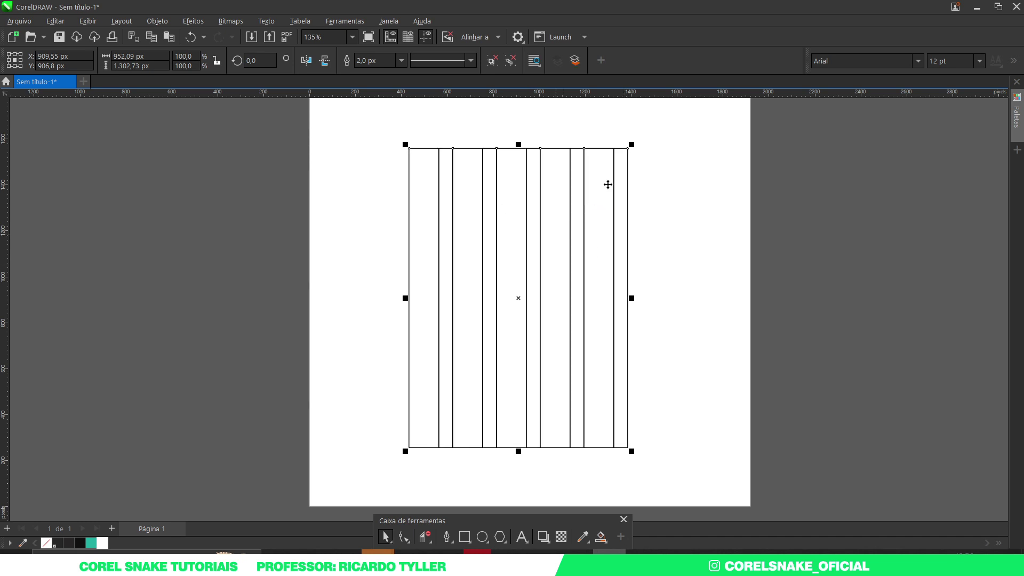
Make a copy of the striped block rotated 45° and another rotated along the opposite diagonal, all sharing the same centre.
{"action": "left_click", "coordinate": [618, 167]}
{"action": "left_click_drag", "start_coordinate": [632, 144], "coordinate": [481, 145]}
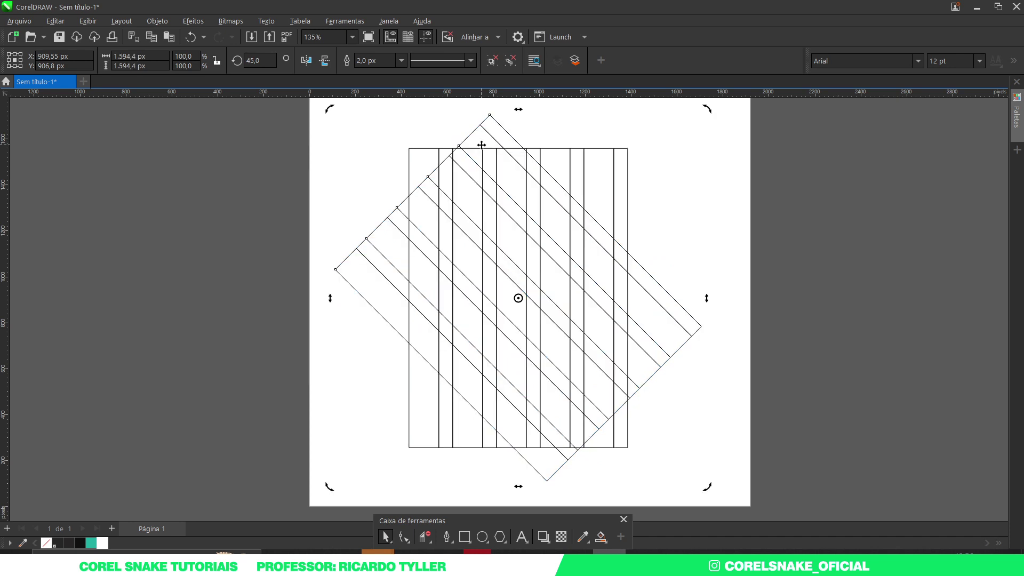
{"action": "left_click", "coordinate": [495, 218]}
{"action": "left_click", "coordinate": [507, 181]}
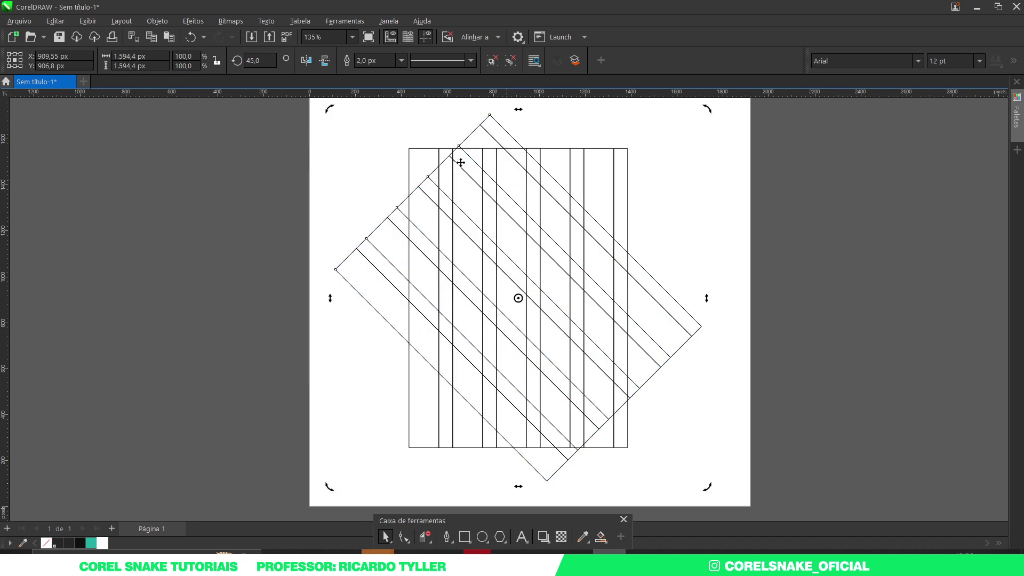
{"action": "left_click_drag", "start_coordinate": [331, 110], "coordinate": [670, 166]}
{"action": "left_click", "coordinate": [851, 212]}
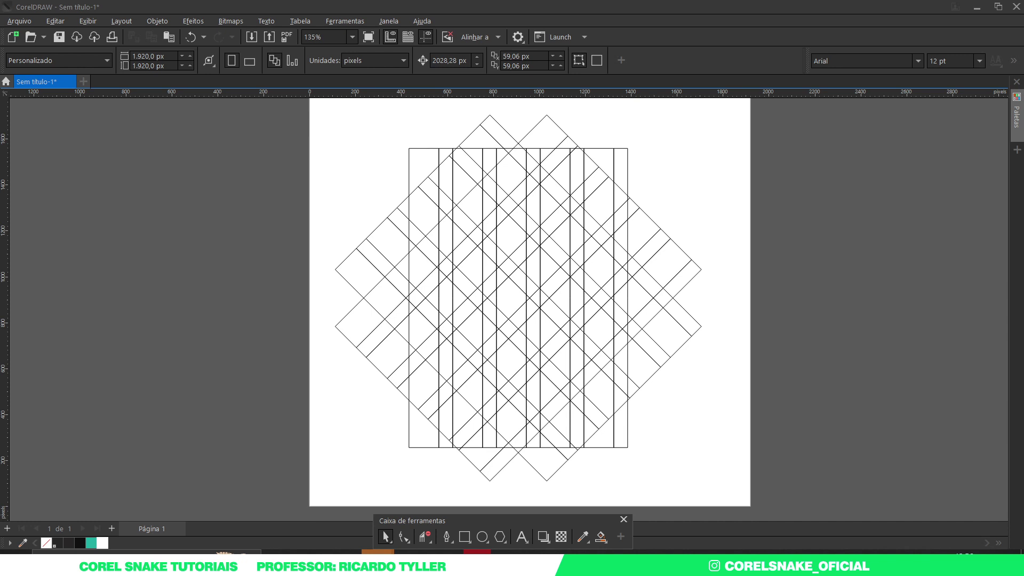
Delete the virtual segments crossing the wide diagonal band on the upper-left side of the grid.
{"action": "left_click", "coordinate": [286, 308]}
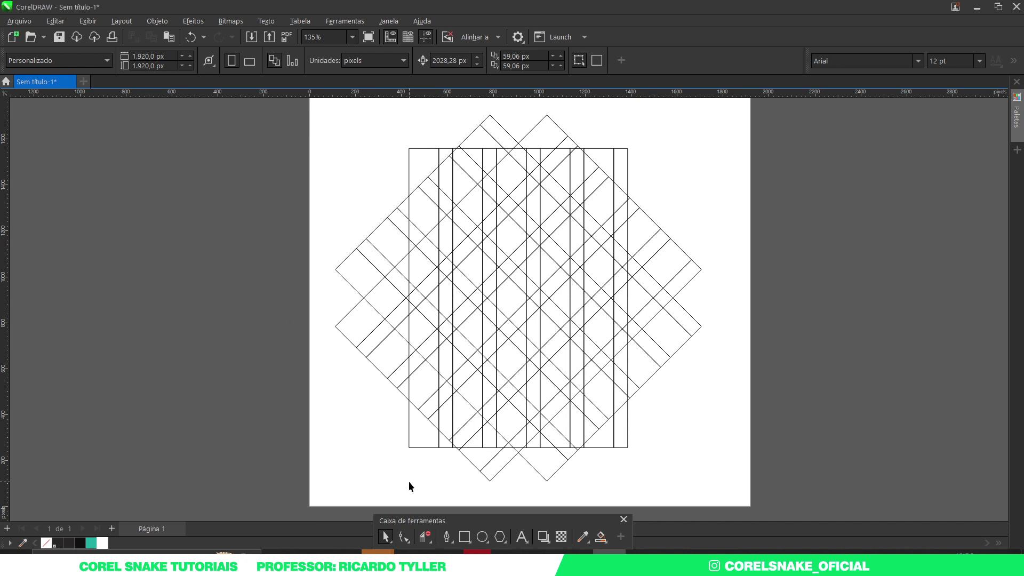
{"action": "left_click", "coordinate": [426, 538]}
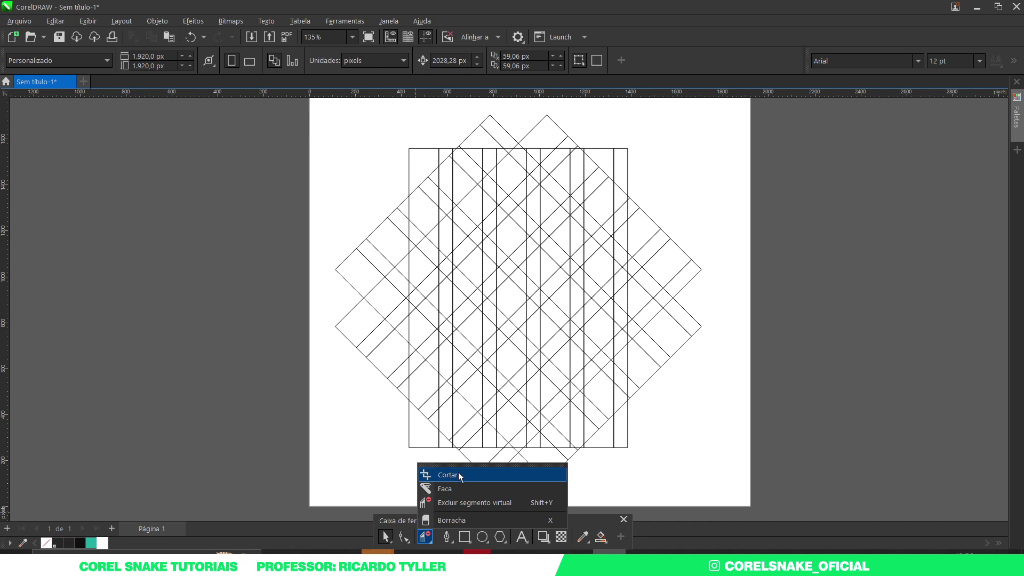
{"action": "left_click", "coordinate": [464, 503]}
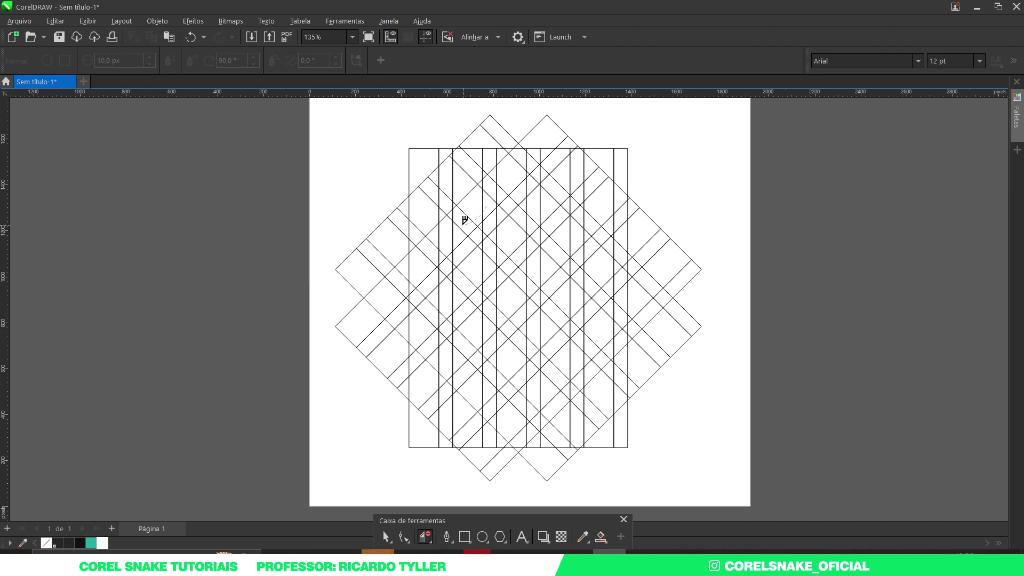
{"action": "left_click", "coordinate": [453, 235]}
{"action": "scroll", "coordinate": [457, 229], "scroll_direction": "up", "scroll_amount": 3}
{"action": "mouse_move", "coordinate": [462, 206]}
{"action": "left_mouse_down"}
{"action": "mouse_move", "coordinate": [506, 178]}
{"action": "mouse_move", "coordinate": [556, 175]}
{"action": "mouse_move", "coordinate": [418, 256]}
{"action": "mouse_move", "coordinate": [361, 321]}
{"action": "mouse_move", "coordinate": [315, 342]}
{"action": "mouse_move", "coordinate": [425, 256]}
{"action": "left_mouse_up"}
{"action": "scroll", "coordinate": [397, 267], "scroll_direction": "down", "scroll_amount": 3}
{"action": "scroll", "coordinate": [382, 370], "scroll_direction": "up", "scroll_amount": 2}
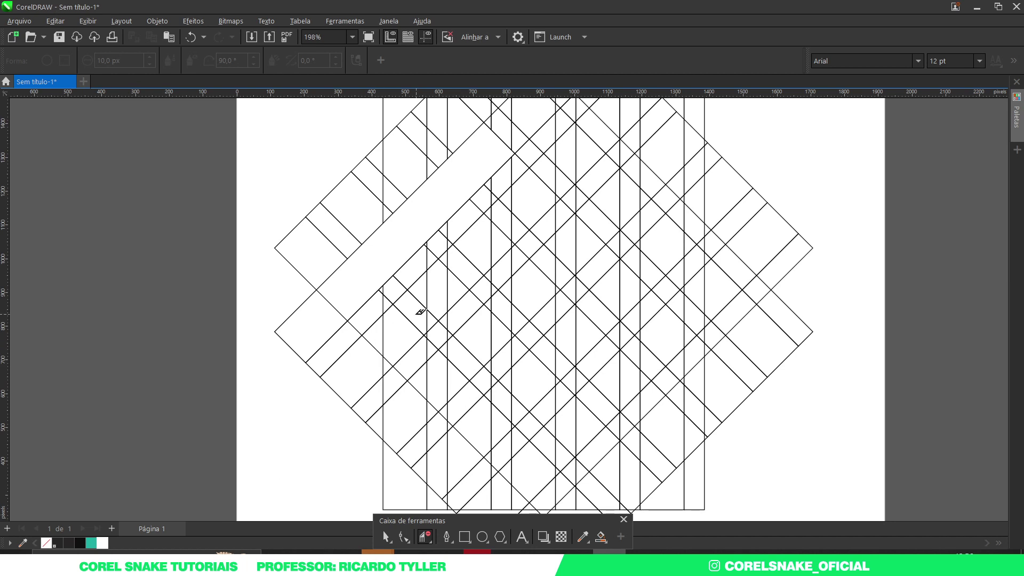
Delete the virtual segments inside the wide diagonal band on the lower-left side, joining it to the cleared upper-left band.
{"action": "scroll", "coordinate": [420, 311], "scroll_direction": "down", "scroll_amount": 2}
{"action": "scroll", "coordinate": [402, 345], "scroll_direction": "up", "scroll_amount": 4}
{"action": "mouse_move", "coordinate": [347, 226]}
{"action": "left_mouse_down"}
{"action": "mouse_move", "coordinate": [311, 243]}
{"action": "mouse_move", "coordinate": [397, 290]}
{"action": "mouse_move", "coordinate": [461, 352]}
{"action": "mouse_move", "coordinate": [482, 421]}
{"action": "mouse_move", "coordinate": [448, 327]}
{"action": "left_mouse_up"}
{"action": "scroll", "coordinate": [448, 327], "scroll_direction": "down", "scroll_amount": 3}
{"action": "scroll", "coordinate": [484, 385], "scroll_direction": "up", "scroll_amount": 1}
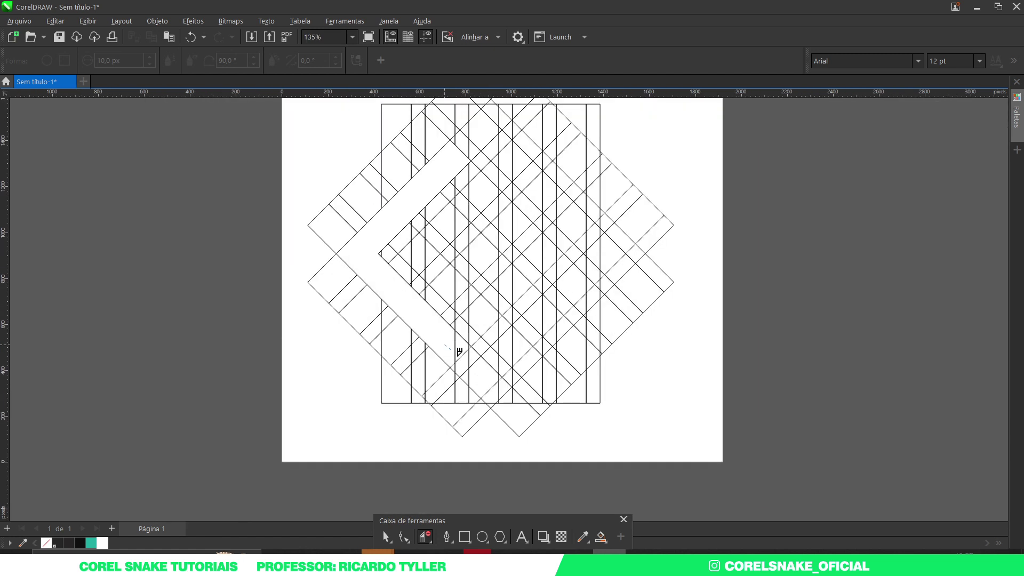
{"action": "scroll", "coordinate": [475, 377], "scroll_direction": "up", "scroll_amount": 2}
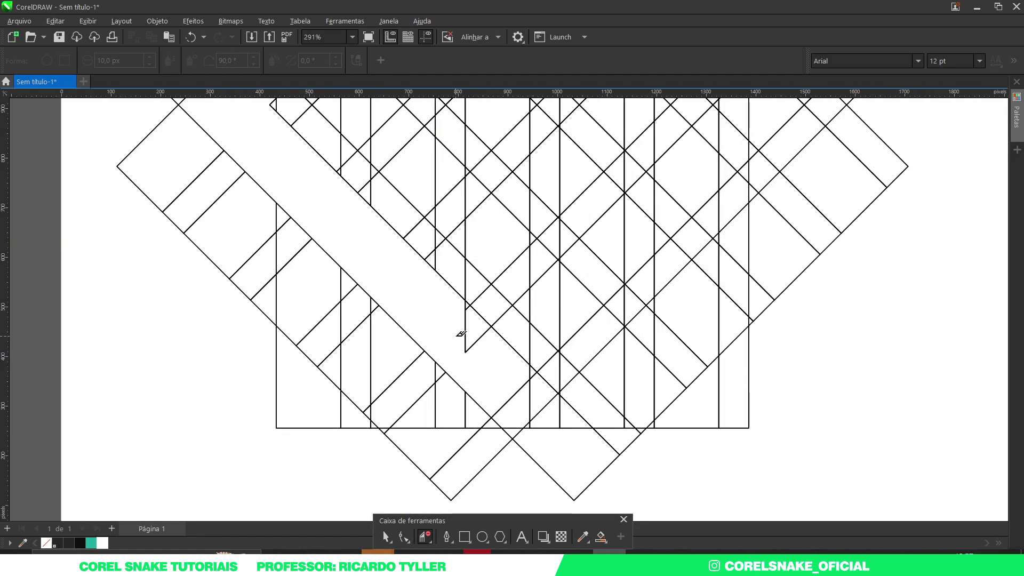
{"action": "left_click", "coordinate": [469, 347]}
{"action": "scroll", "coordinate": [491, 370], "scroll_direction": "down", "scroll_amount": 3}
{"action": "scroll", "coordinate": [533, 290], "scroll_direction": "up", "scroll_amount": 1}
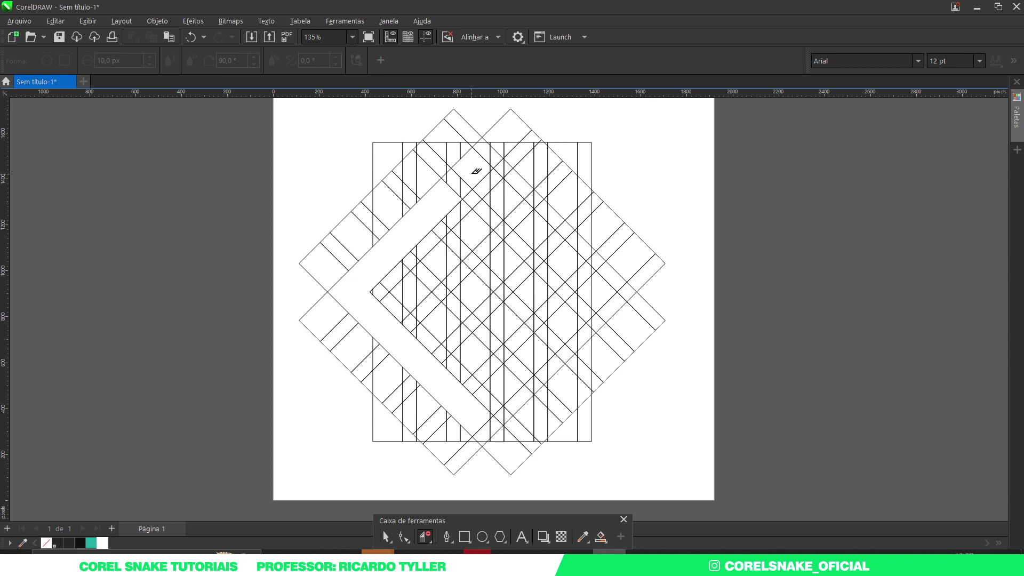
Delete the virtual segments crossing the wide diagonal band on the upper-right side of the grid.
{"action": "scroll", "coordinate": [503, 168], "scroll_direction": "up", "scroll_amount": 2}
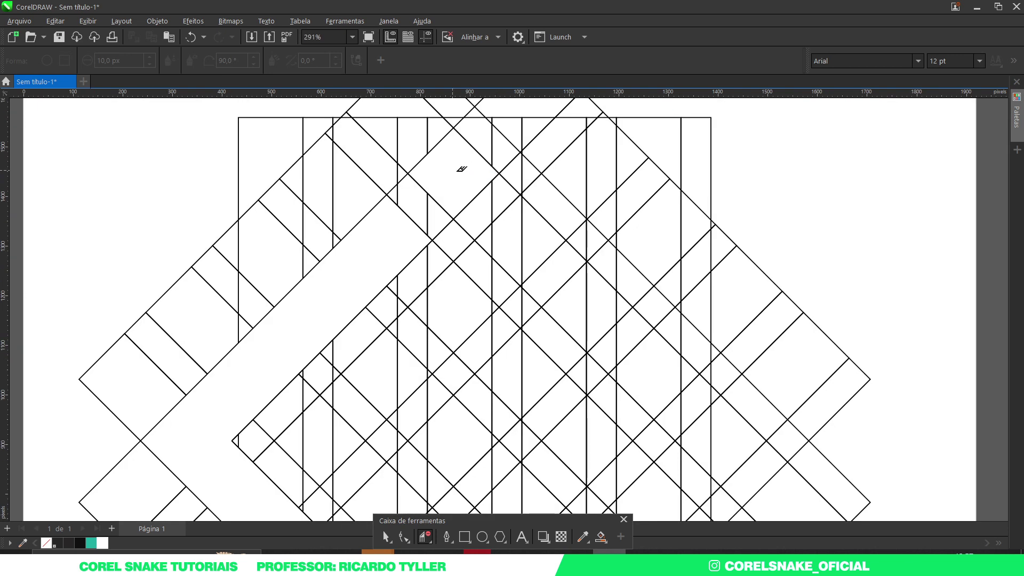
{"action": "scroll", "coordinate": [500, 221], "scroll_direction": "up", "scroll_amount": 1}
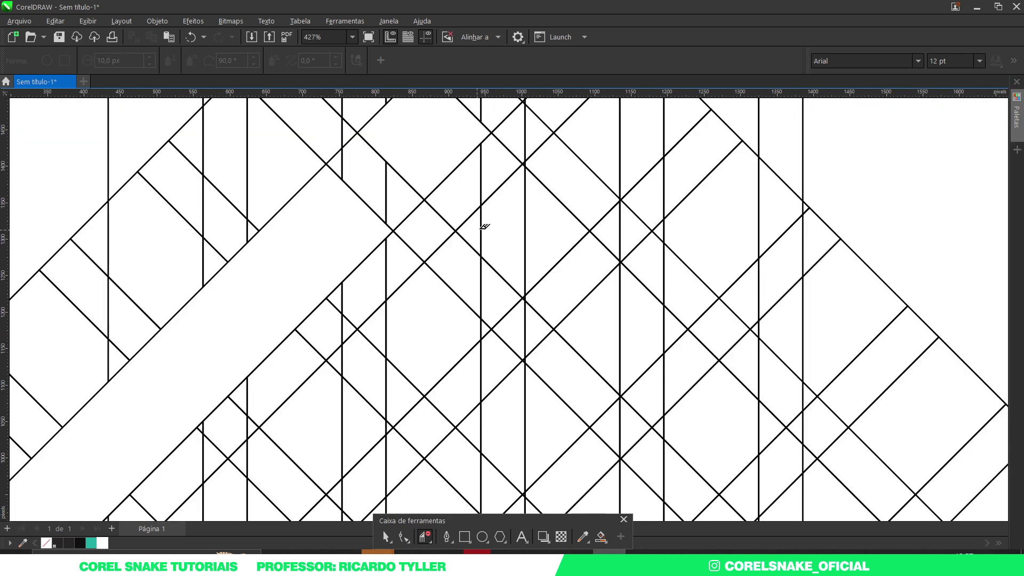
{"action": "mouse_move", "coordinate": [481, 228]}
{"action": "left_mouse_down"}
{"action": "mouse_move", "coordinate": [546, 214]}
{"action": "mouse_move", "coordinate": [532, 236]}
{"action": "mouse_move", "coordinate": [545, 256]}
{"action": "mouse_move", "coordinate": [618, 314]}
{"action": "mouse_move", "coordinate": [581, 259]}
{"action": "mouse_move", "coordinate": [655, 301]}
{"action": "mouse_move", "coordinate": [644, 315]}
{"action": "mouse_move", "coordinate": [714, 400]}
{"action": "mouse_move", "coordinate": [673, 355]}
{"action": "mouse_move", "coordinate": [651, 364]}
{"action": "left_mouse_up"}
{"action": "scroll", "coordinate": [612, 354], "scroll_direction": "down", "scroll_amount": 3}
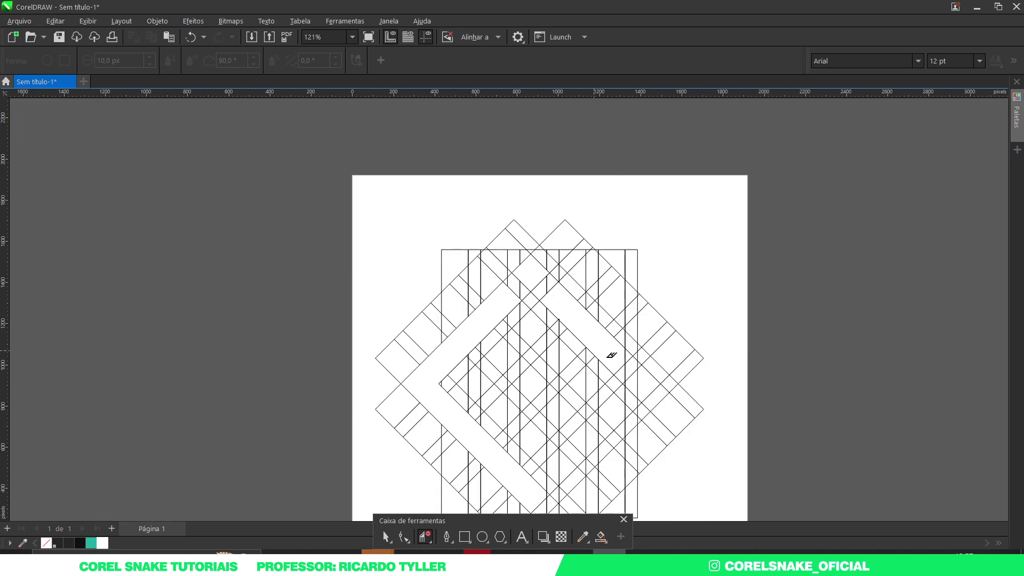
{"action": "scroll", "coordinate": [633, 361], "scroll_direction": "up", "scroll_amount": 1}
{"action": "scroll", "coordinate": [617, 361], "scroll_direction": "down", "scroll_amount": 1}
{"action": "scroll", "coordinate": [634, 395], "scroll_direction": "up", "scroll_amount": 2}
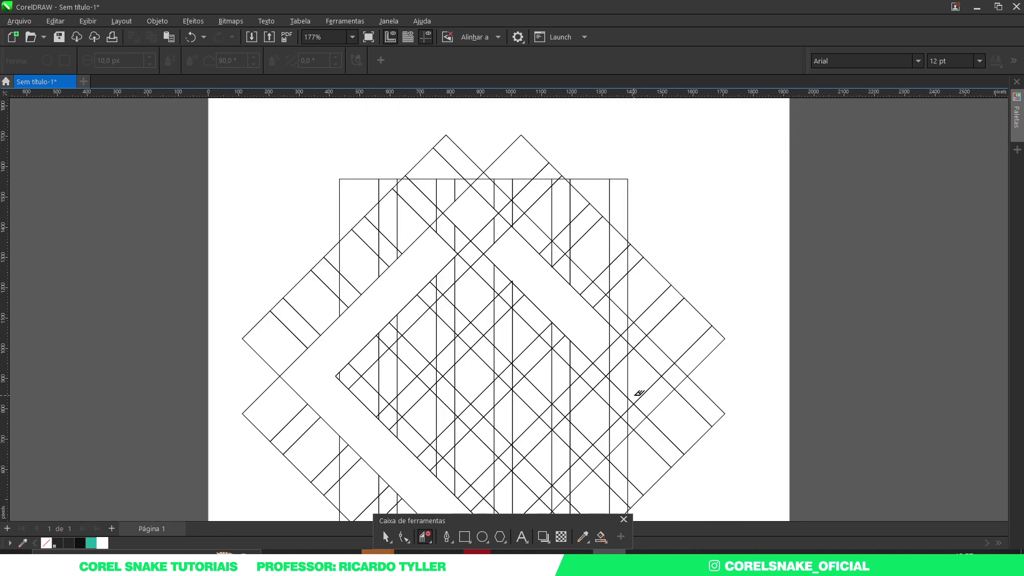
{"action": "mouse_move", "coordinate": [610, 353]}
{"action": "left_mouse_down"}
{"action": "mouse_move", "coordinate": [629, 330]}
{"action": "mouse_move", "coordinate": [639, 335]}
{"action": "mouse_move", "coordinate": [624, 358]}
{"action": "mouse_move", "coordinate": [603, 364]}
{"action": "left_mouse_up"}
{"action": "scroll", "coordinate": [598, 406], "scroll_direction": "down", "scroll_amount": 2}
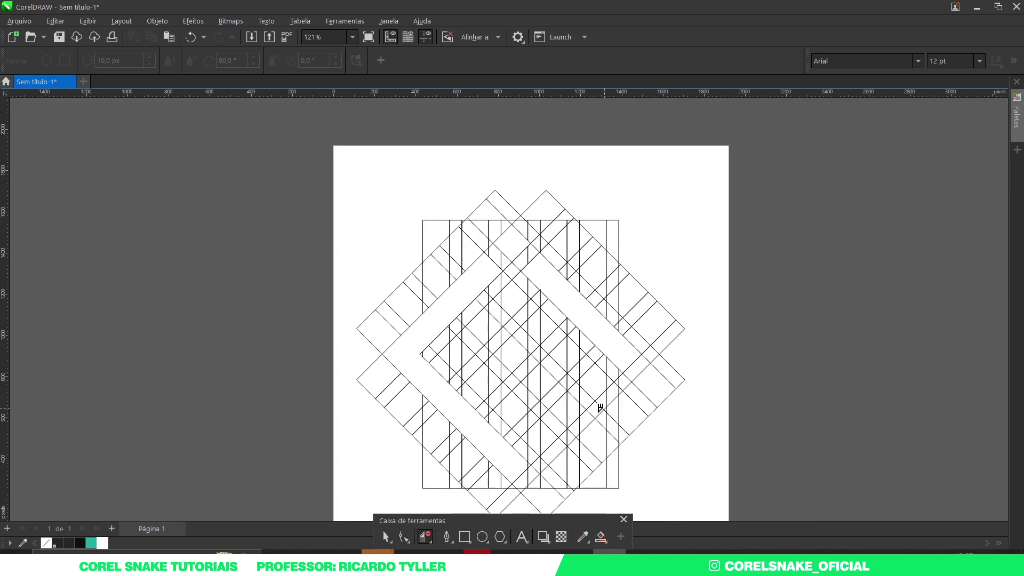
Delete the virtual segments crossing the wide lower-right diagonal band to complete the open diamond frame.
{"action": "scroll", "coordinate": [598, 407], "scroll_direction": "up", "scroll_amount": 1}
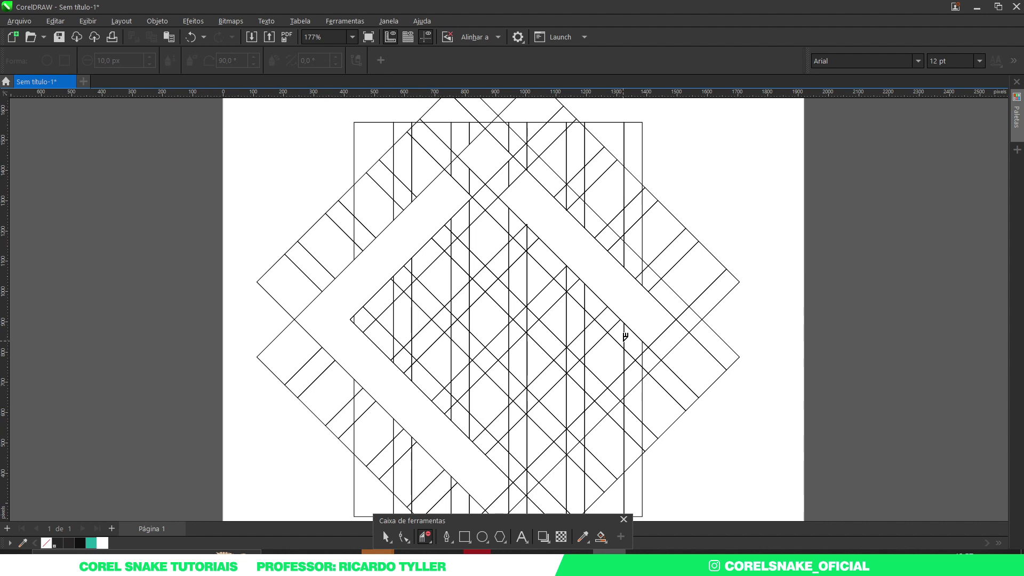
{"action": "scroll", "coordinate": [601, 312], "scroll_direction": "up", "scroll_amount": 1}
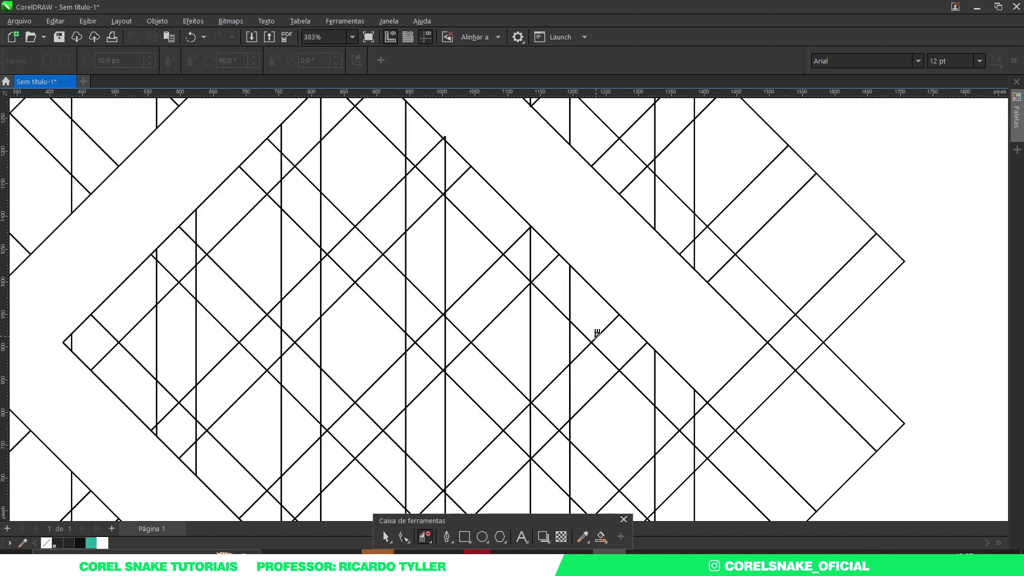
{"action": "scroll", "coordinate": [594, 336], "scroll_direction": "down", "scroll_amount": 1}
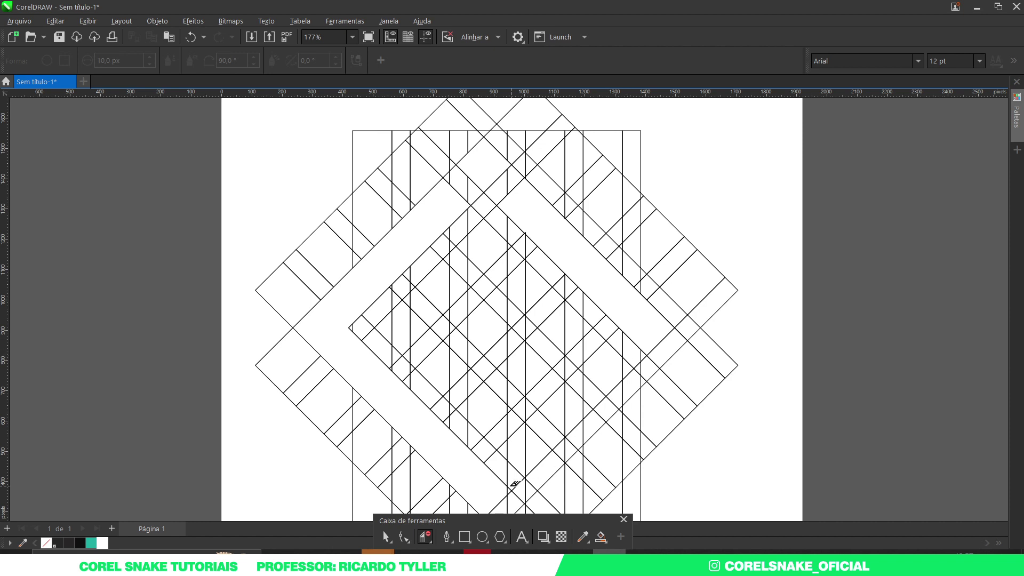
{"action": "scroll", "coordinate": [513, 483], "scroll_direction": "up", "scroll_amount": 1}
{"action": "left_click", "coordinate": [530, 434]}
{"action": "left_click", "coordinate": [536, 418]}
{"action": "left_click", "coordinate": [587, 374]}
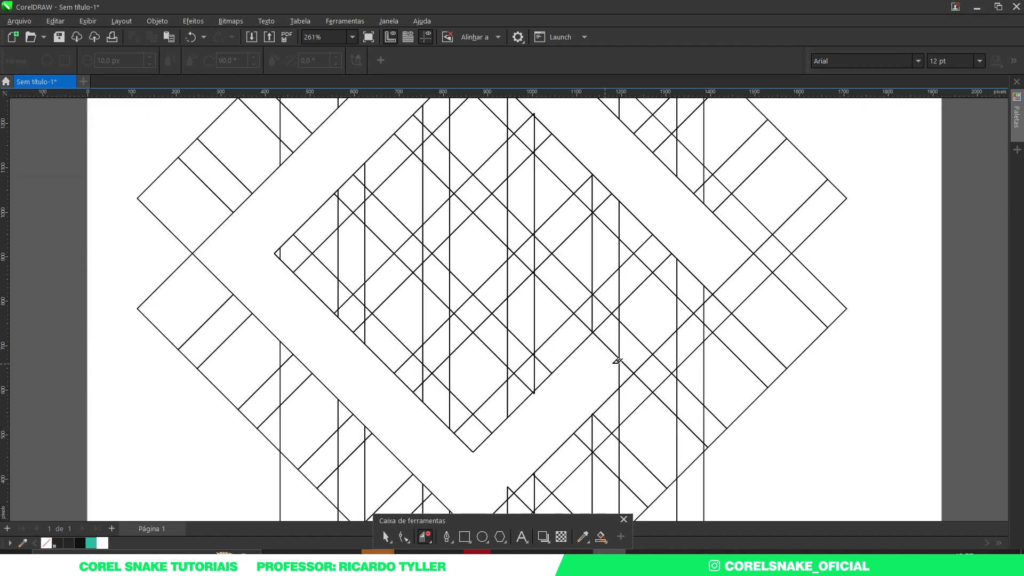
{"action": "left_click", "coordinate": [632, 331]}
{"action": "left_click", "coordinate": [618, 376]}
{"action": "left_click", "coordinate": [508, 492]}
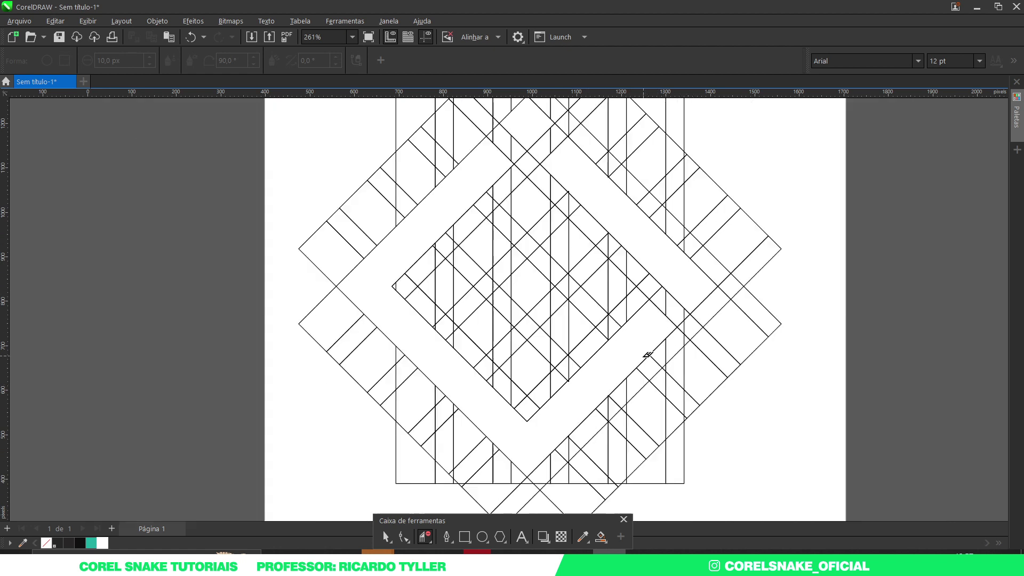
{"action": "scroll", "coordinate": [630, 354], "scroll_direction": "down", "scroll_amount": 2}
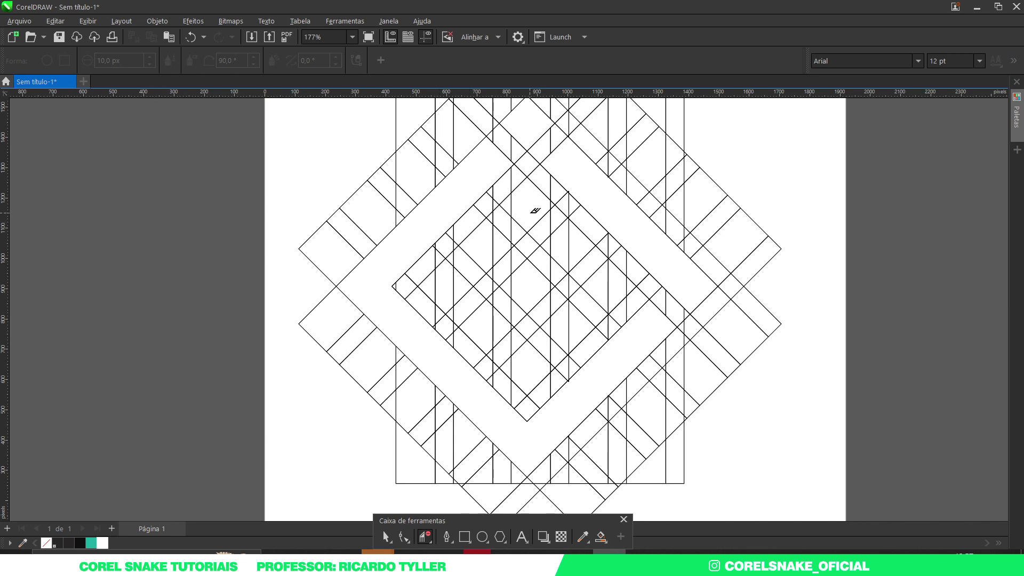
Delete the virtual segments crossing the inner ring's wide upper-left and lower-left diagonal bands.
{"action": "left_click_drag", "start_coordinate": [530, 210], "coordinate": [446, 278]}
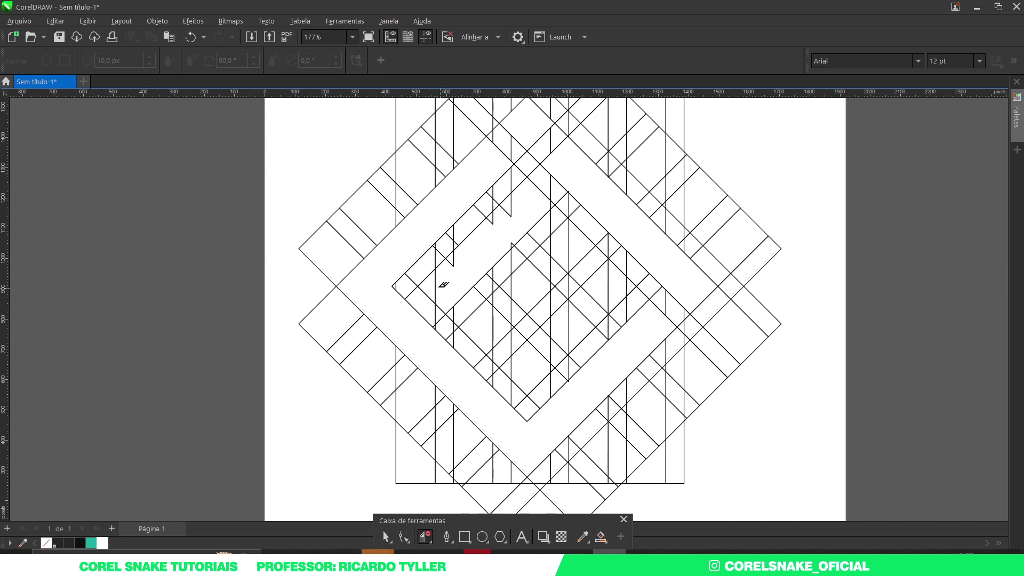
{"action": "scroll", "coordinate": [467, 260], "scroll_direction": "up", "scroll_amount": 2}
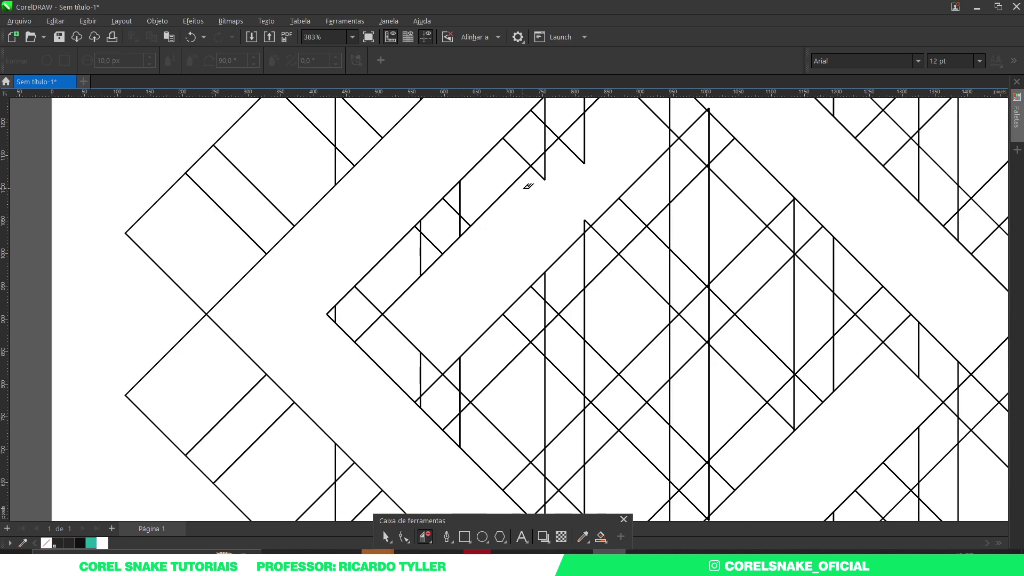
{"action": "scroll", "coordinate": [554, 198], "scroll_direction": "down", "scroll_amount": 2}
{"action": "scroll", "coordinate": [574, 233], "scroll_direction": "up", "scroll_amount": 3}
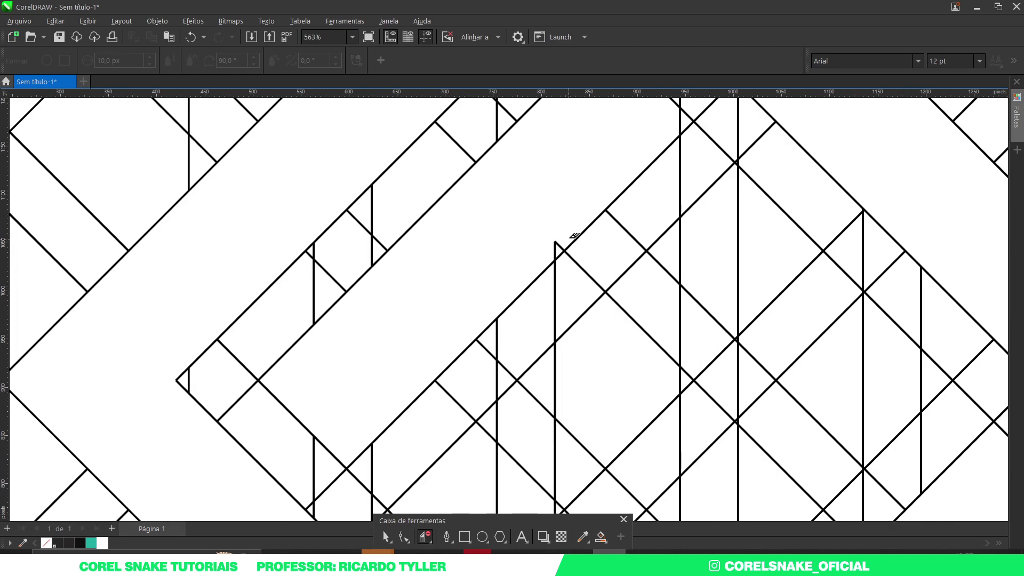
{"action": "scroll", "coordinate": [554, 252], "scroll_direction": "down", "scroll_amount": 3}
{"action": "scroll", "coordinate": [511, 319], "scroll_direction": "up", "scroll_amount": 2}
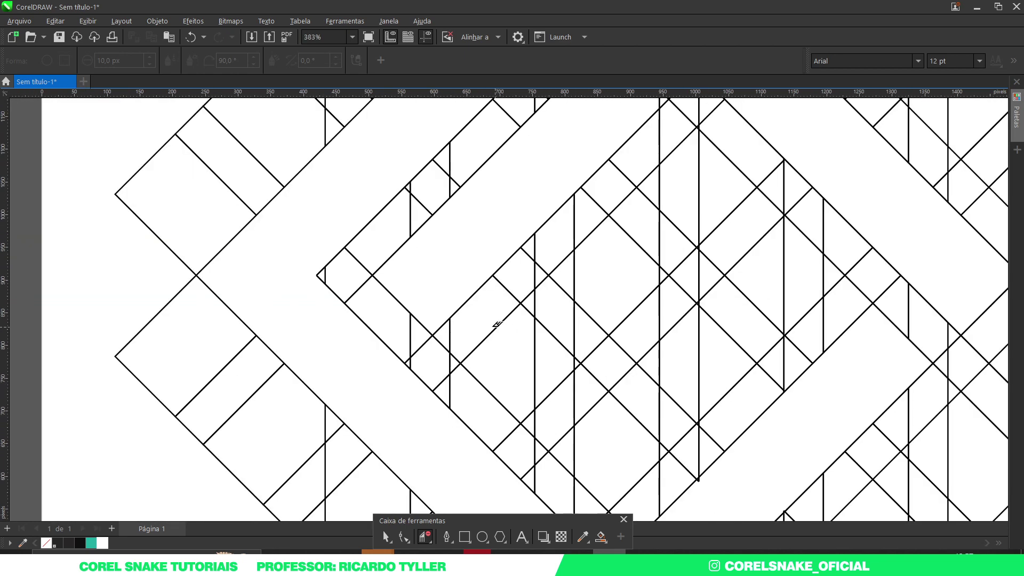
{"action": "mouse_move", "coordinate": [439, 319]}
{"action": "left_mouse_down"}
{"action": "mouse_move", "coordinate": [461, 351]}
{"action": "mouse_move", "coordinate": [525, 347]}
{"action": "mouse_move", "coordinate": [524, 368]}
{"action": "mouse_move", "coordinate": [583, 397]}
{"action": "mouse_move", "coordinate": [563, 362]}
{"action": "mouse_move", "coordinate": [575, 368]}
{"action": "mouse_move", "coordinate": [561, 384]}
{"action": "mouse_move", "coordinate": [519, 391]}
{"action": "mouse_move", "coordinate": [549, 428]}
{"action": "mouse_move", "coordinate": [524, 416]}
{"action": "mouse_move", "coordinate": [591, 447]}
{"action": "left_mouse_up"}
{"action": "scroll", "coordinate": [523, 347], "scroll_direction": "down", "scroll_amount": 2}
{"action": "scroll", "coordinate": [581, 418], "scroll_direction": "up", "scroll_amount": 1}
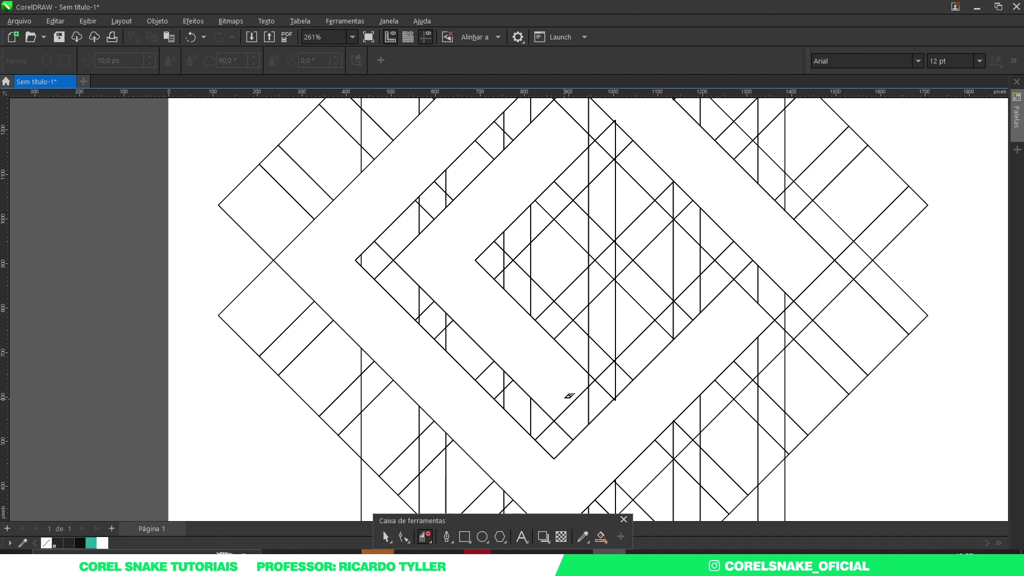
Delete the virtual segments crossing the inner ring's lower-right diagonal band, joining it to the cleared lower-left band.
{"action": "mouse_move", "coordinate": [595, 356]}
{"action": "left_mouse_down"}
{"action": "mouse_move", "coordinate": [629, 304]}
{"action": "mouse_move", "coordinate": [604, 366]}
{"action": "mouse_move", "coordinate": [654, 285]}
{"action": "left_mouse_up"}
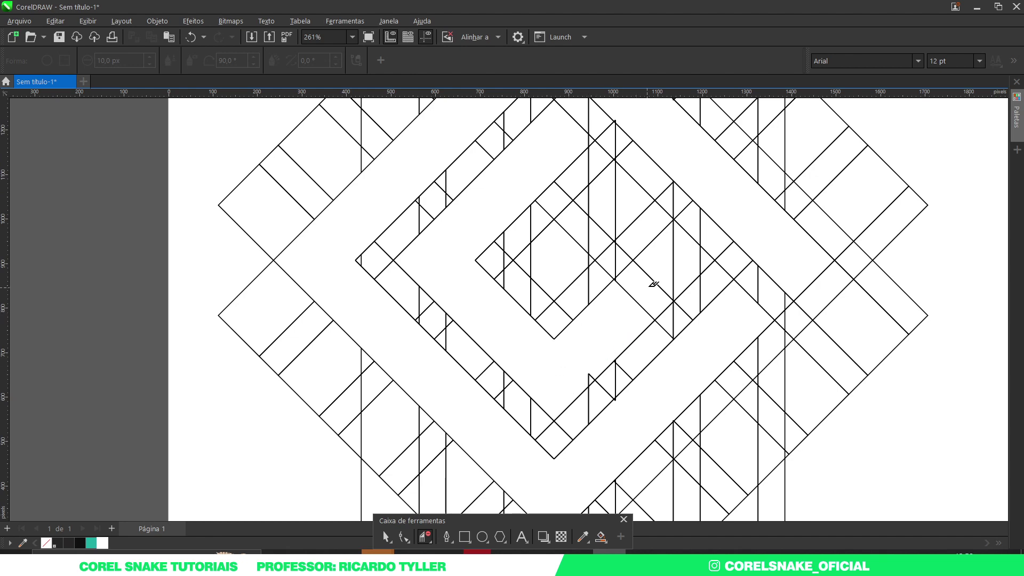
{"action": "scroll", "coordinate": [591, 349], "scroll_direction": "down", "scroll_amount": 2}
{"action": "scroll", "coordinate": [613, 338], "scroll_direction": "up", "scroll_amount": 3}
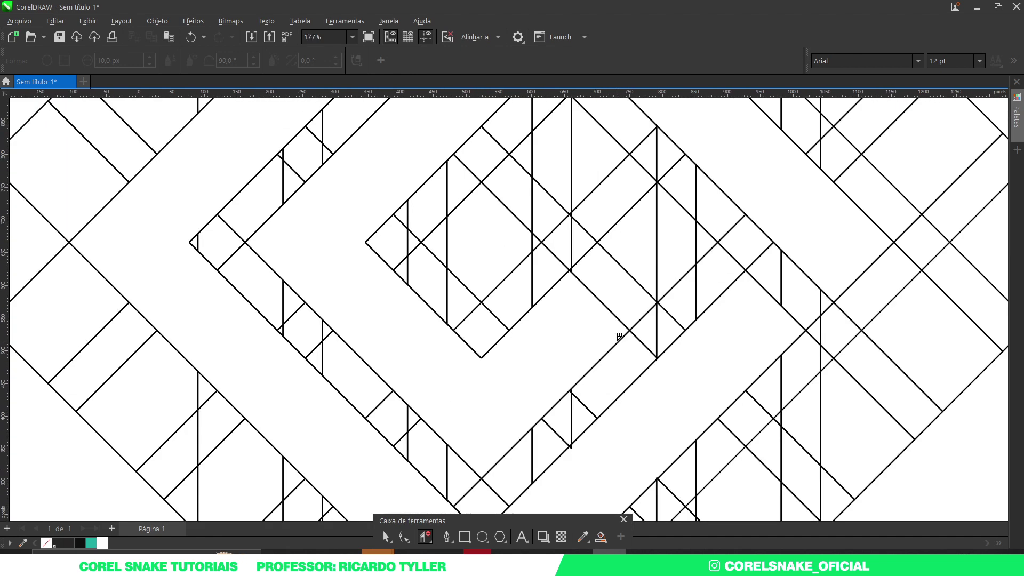
{"action": "scroll", "coordinate": [610, 347], "scroll_direction": "down", "scroll_amount": 3}
{"action": "scroll", "coordinate": [624, 313], "scroll_direction": "up", "scroll_amount": 2}
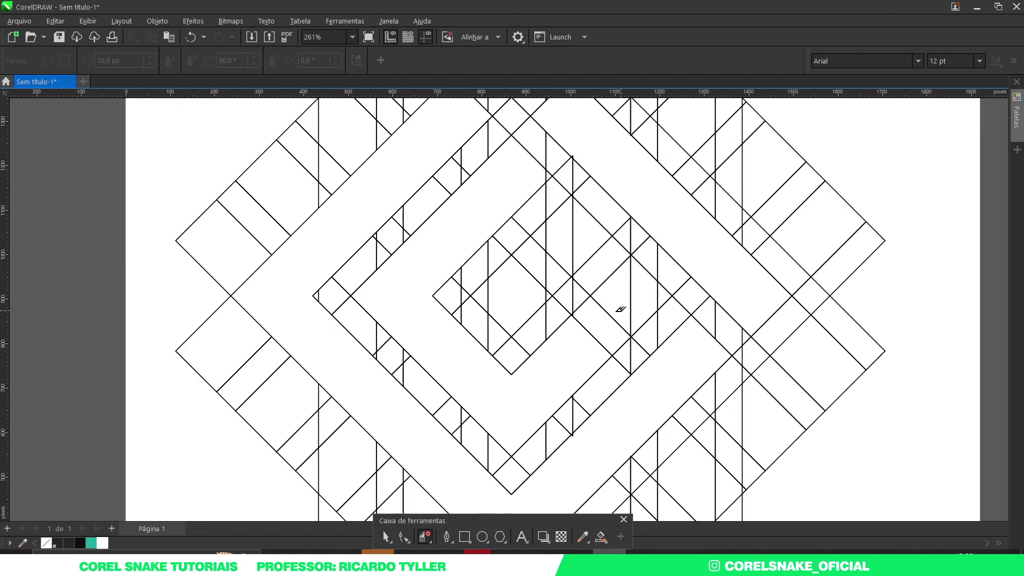
{"action": "left_click_drag", "start_coordinate": [590, 320], "coordinate": [641, 316]}
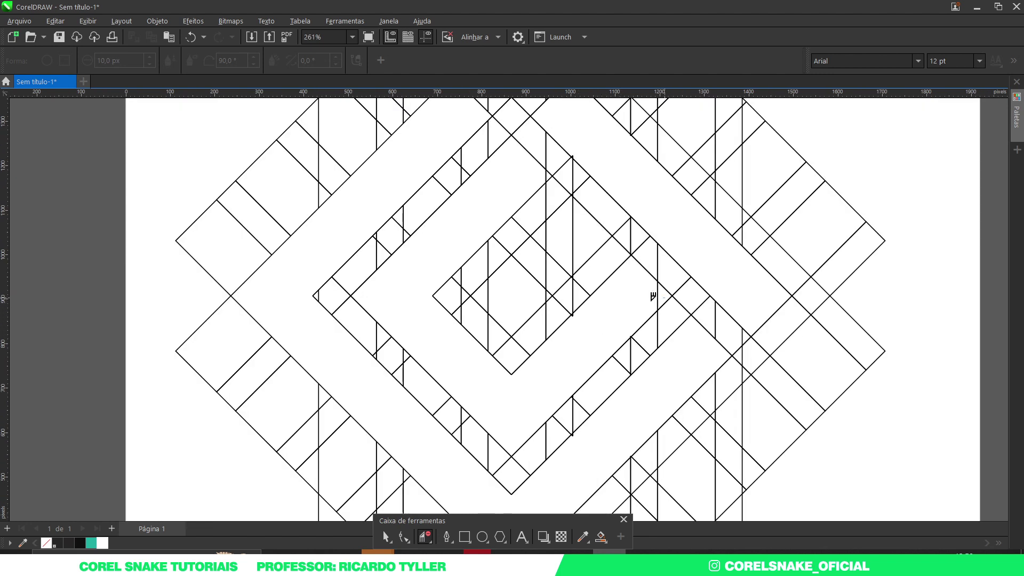
Delete the virtual segments inside the inner ring's upper-right diagonal band, leaving the small central diamond enclosed.
{"action": "left_click", "coordinate": [655, 296]}
{"action": "left_click", "coordinate": [594, 256]}
{"action": "left_click", "coordinate": [570, 247]}
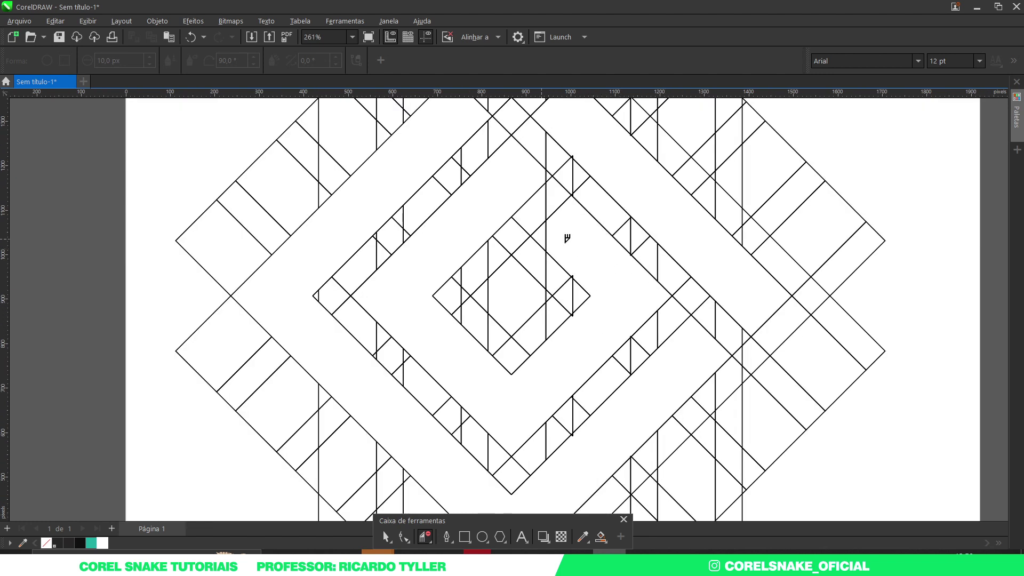
Delete the stray stub at the central diamond's right corner and the segments inside the diamond to extend the spiral inward.
{"action": "scroll", "coordinate": [581, 285], "scroll_direction": "up", "scroll_amount": 3}
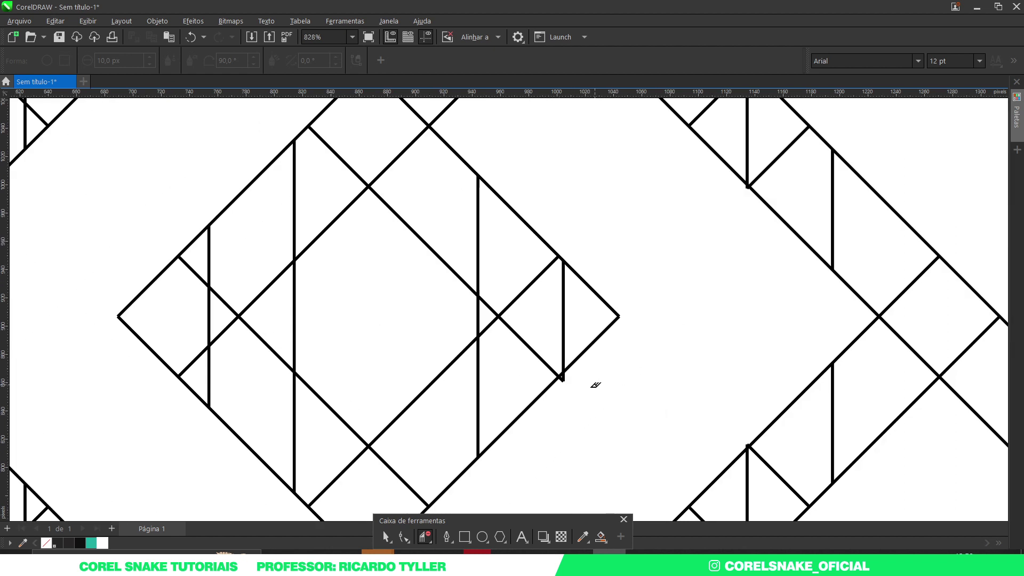
{"action": "scroll", "coordinate": [562, 380], "scroll_direction": "up", "scroll_amount": 2}
{"action": "left_click", "coordinate": [560, 374]}
{"action": "scroll", "coordinate": [594, 387], "scroll_direction": "down", "scroll_amount": 4}
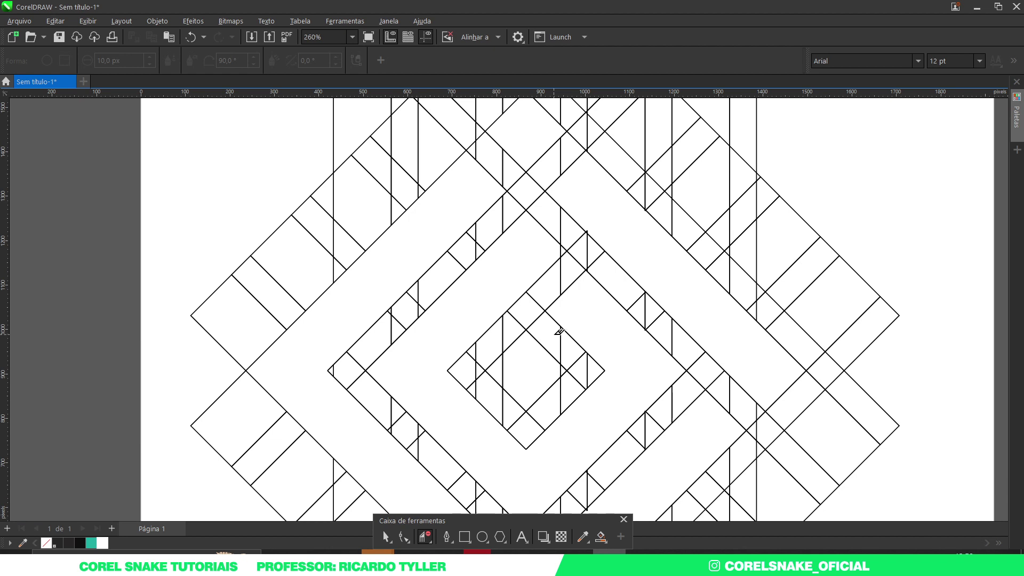
{"action": "left_click", "coordinate": [568, 336]}
{"action": "left_click", "coordinate": [552, 320]}
{"action": "left_click", "coordinate": [563, 365]}
{"action": "left_click", "coordinate": [503, 370]}
Use Smart Fill to fill the upper-right bar, the top diamond, the inner spiral and the outer frame in dark grey.
{"action": "scroll", "coordinate": [541, 347], "scroll_direction": "down", "scroll_amount": 5}
{"action": "scroll", "coordinate": [568, 313], "scroll_direction": "up", "scroll_amount": 4}
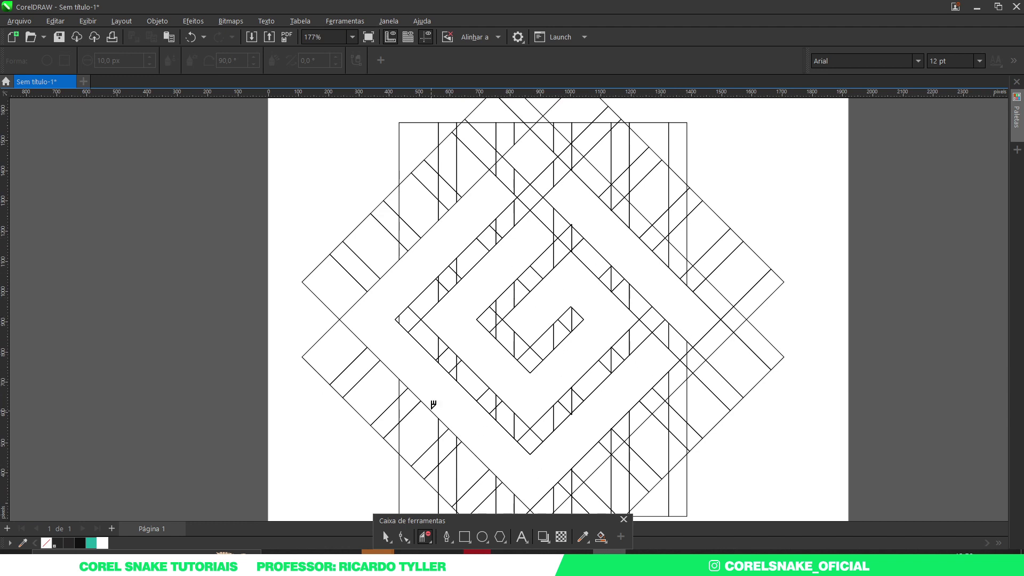
{"action": "scroll", "coordinate": [431, 405], "scroll_direction": "up", "scroll_amount": 2}
{"action": "scroll", "coordinate": [419, 318], "scroll_direction": "down", "scroll_amount": 3}
{"action": "scroll", "coordinate": [419, 317], "scroll_direction": "down", "scroll_amount": 3}
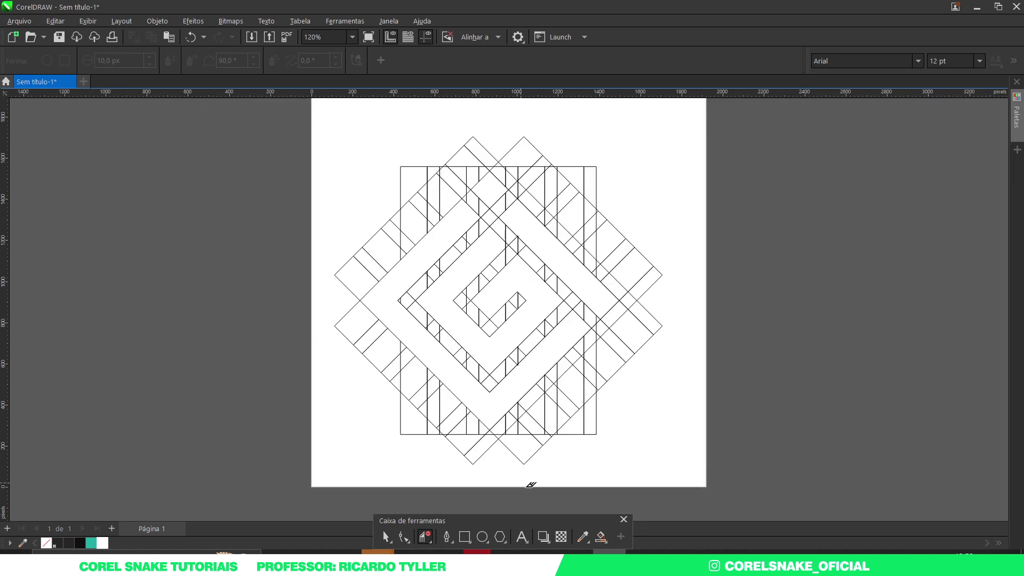
{"action": "left_click", "coordinate": [543, 537]}
{"action": "left_click", "coordinate": [601, 536]}
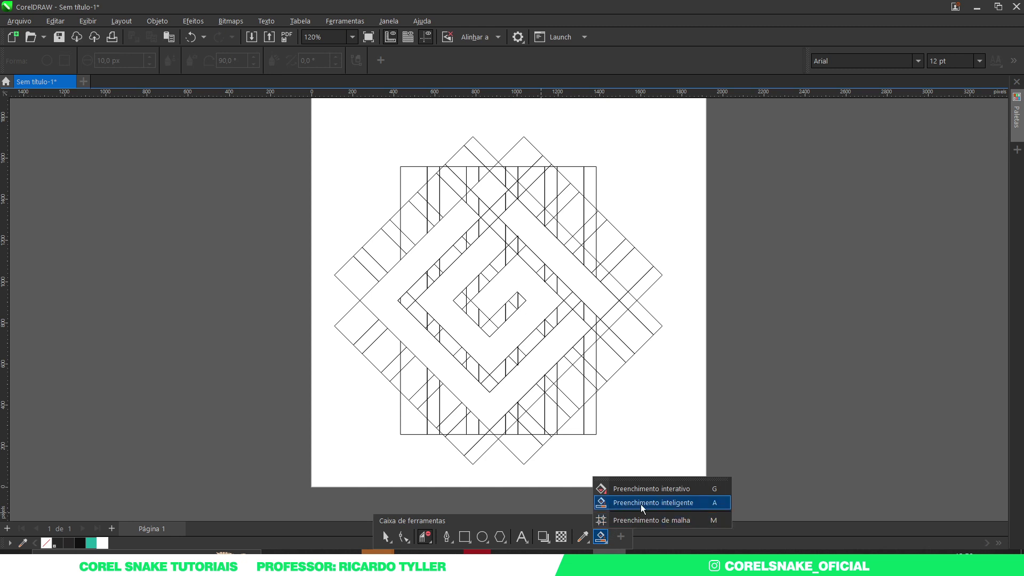
{"action": "left_click", "coordinate": [663, 502]}
{"action": "left_click", "coordinate": [518, 221]}
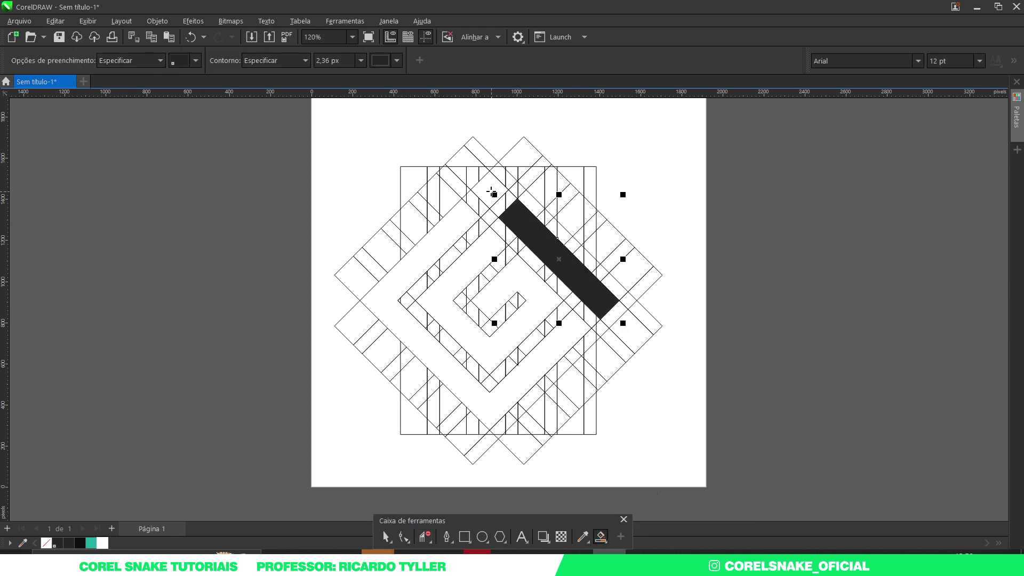
{"action": "left_click", "coordinate": [489, 188]}
{"action": "left_click", "coordinate": [478, 267]}
{"action": "left_click", "coordinate": [444, 247]}
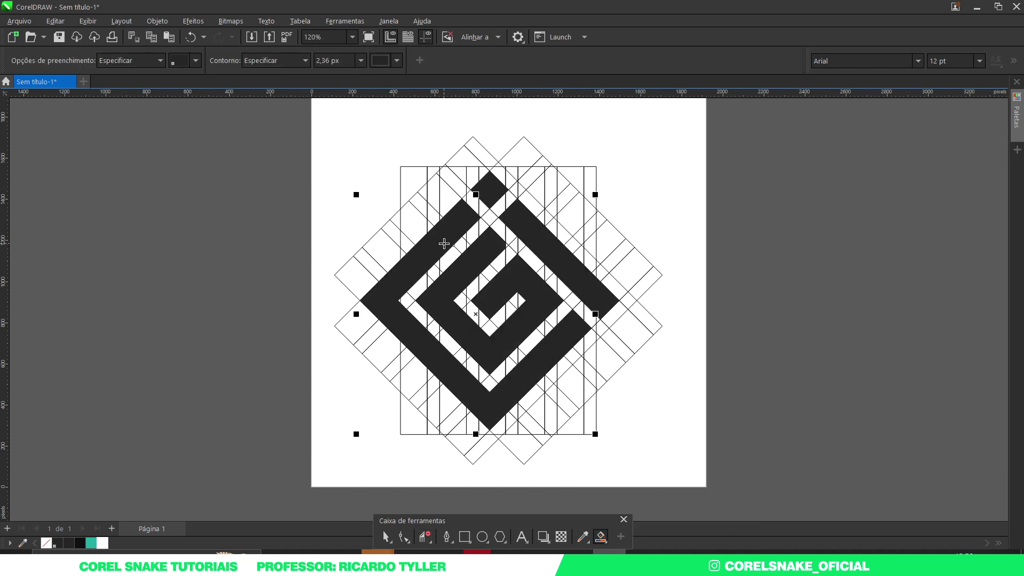
Select all four filled shapes together and cut them off the construction grid.
{"action": "key", "text": "space"}
{"action": "scroll", "coordinate": [516, 305], "scroll_direction": "down", "scroll_amount": 2}
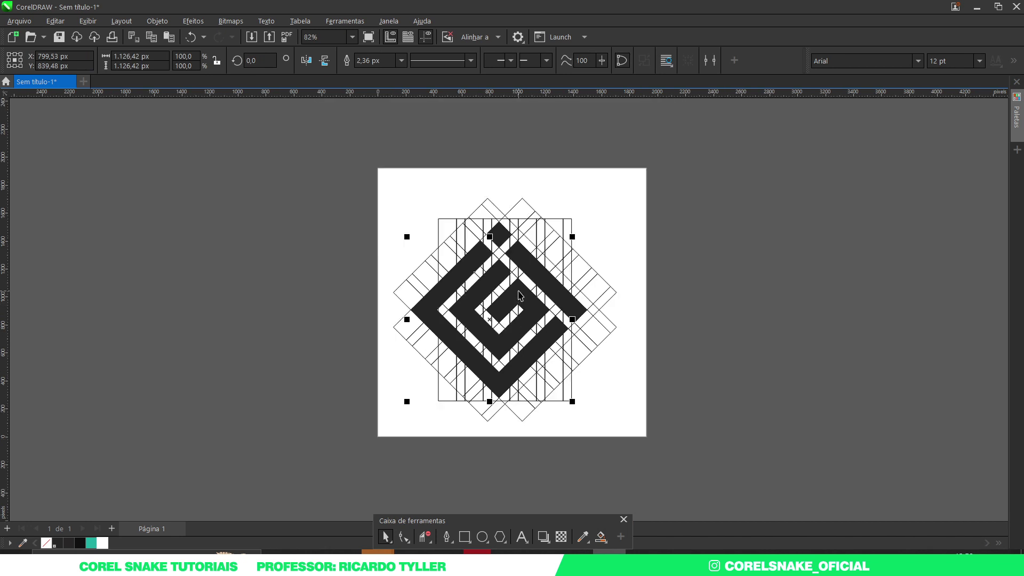
{"action": "left_click", "coordinate": [528, 270], "text": "shift"}
{"action": "left_click", "coordinate": [501, 235], "text": "shift"}
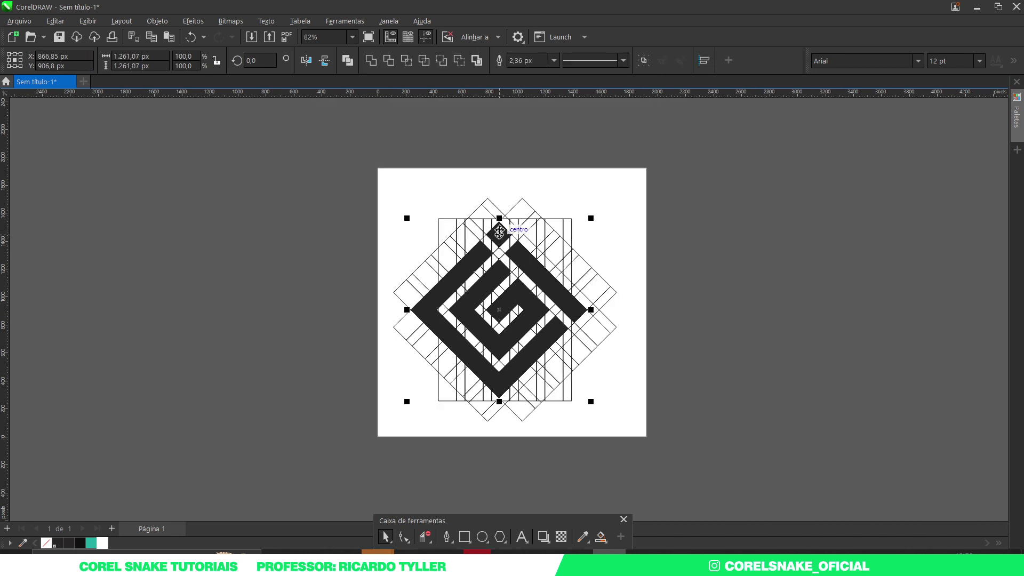
{"action": "left_click_drag", "start_coordinate": [504, 228], "coordinate": [402, 244]}
{"action": "key", "text": "ctrl+z"}
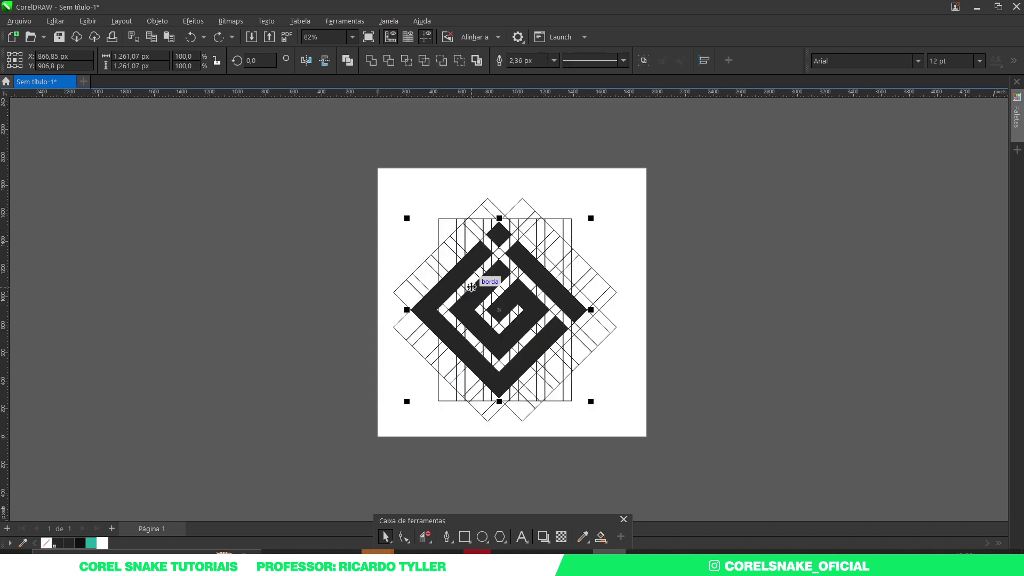
{"action": "key", "text": "Delete"}
Delete the whole construction grid, paste the filled shapes back and inspect the tip of the inner spiral.
{"action": "left_click_drag", "start_coordinate": [307, 180], "coordinate": [746, 478]}
{"action": "key", "text": "Delete"}
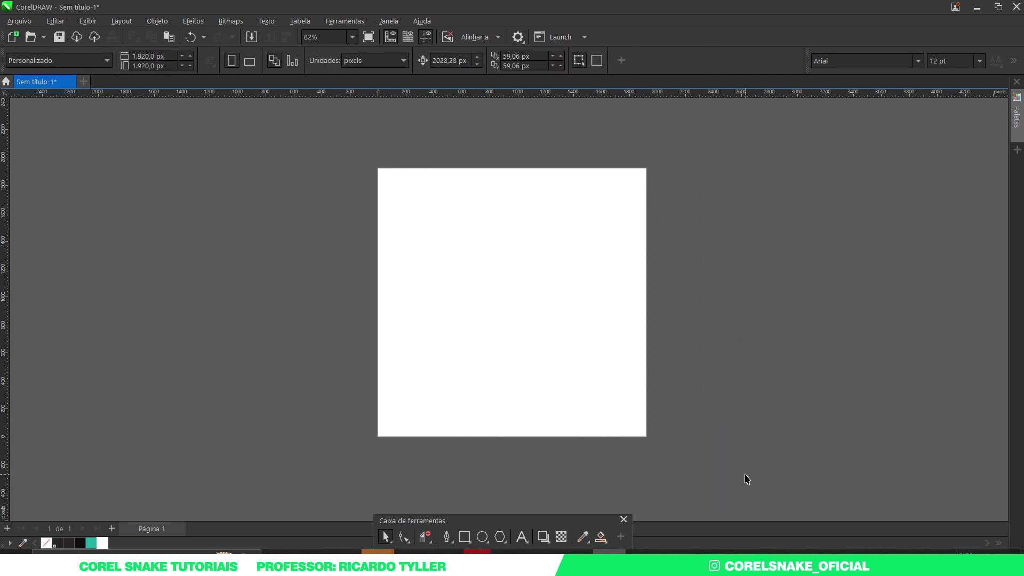
{"action": "key", "text": "ctrl+v"}
{"action": "scroll", "coordinate": [551, 306], "scroll_direction": "up", "scroll_amount": 4}
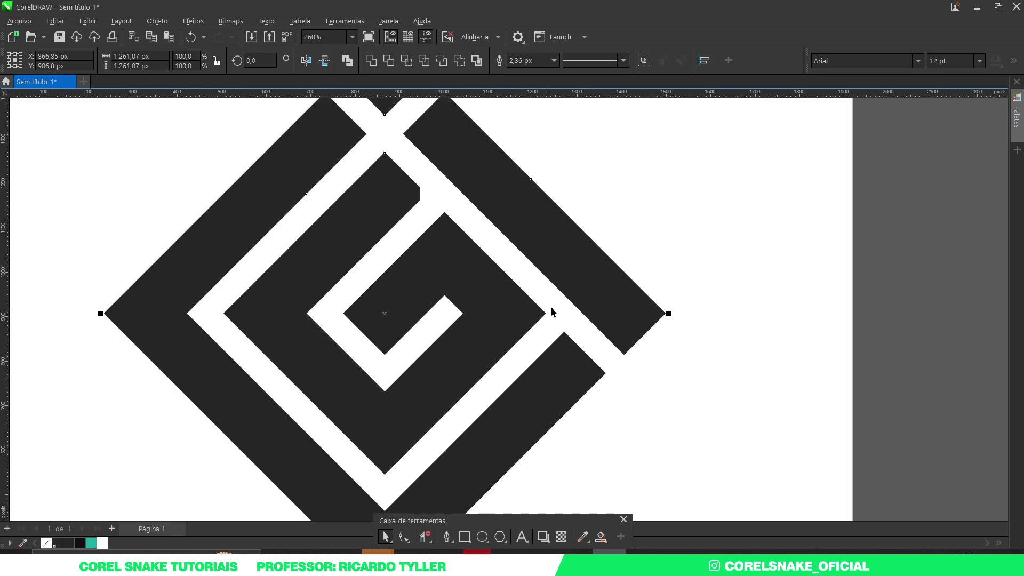
{"action": "scroll", "coordinate": [420, 217], "scroll_direction": "up", "scroll_amount": 4}
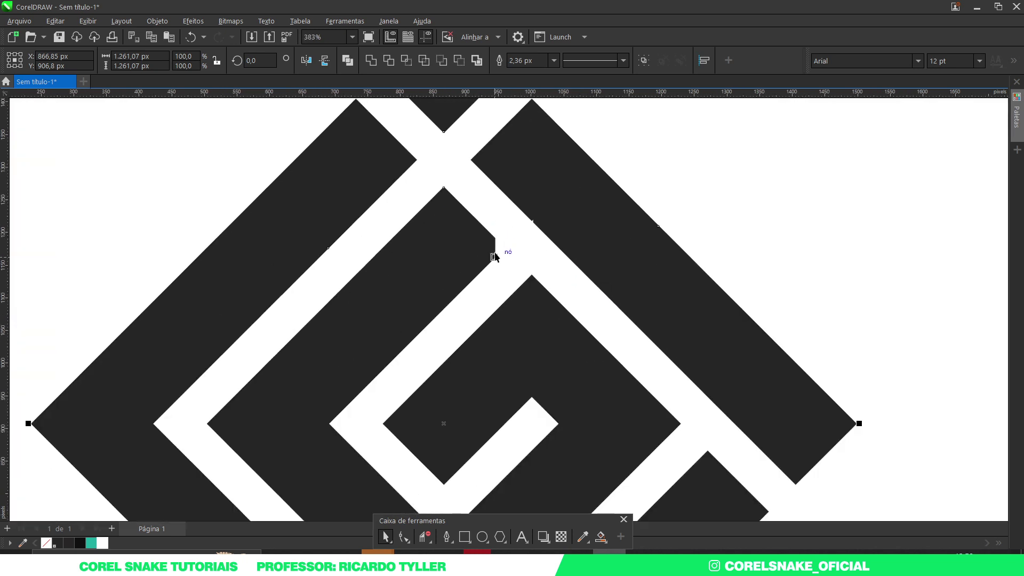
{"action": "key", "text": "shift+F4"}
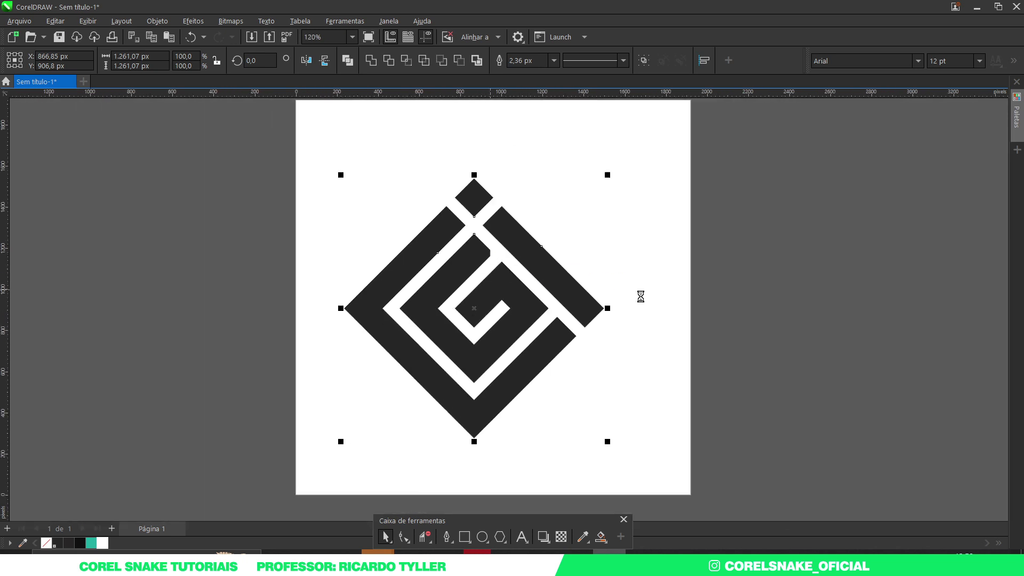
Undo the paste and the grid deletion to bring back the construction lines.
{"action": "key", "text": "ctrl+z"}
{"action": "key", "text": "ctrl+z"}
{"action": "left_click", "coordinate": [791, 320]}
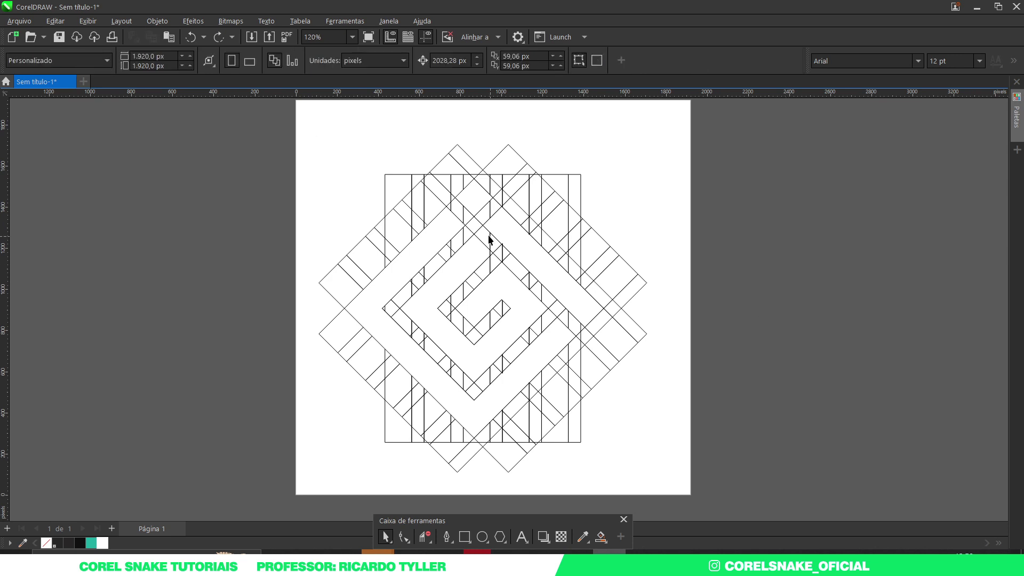
Delete the vertical virtual segment that clips the upper tip of the inner spiral band.
{"action": "scroll", "coordinate": [490, 271], "scroll_direction": "up", "scroll_amount": 6}
{"action": "left_click", "coordinate": [425, 536]}
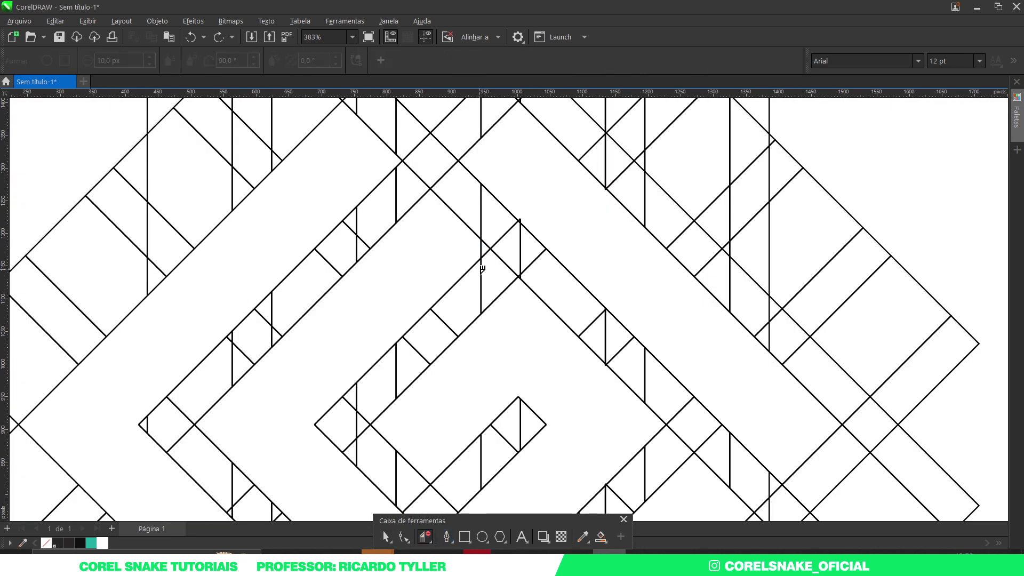
{"action": "scroll", "coordinate": [489, 262], "scroll_direction": "up", "scroll_amount": 4}
{"action": "scroll", "coordinate": [488, 265], "scroll_direction": "down", "scroll_amount": 8}
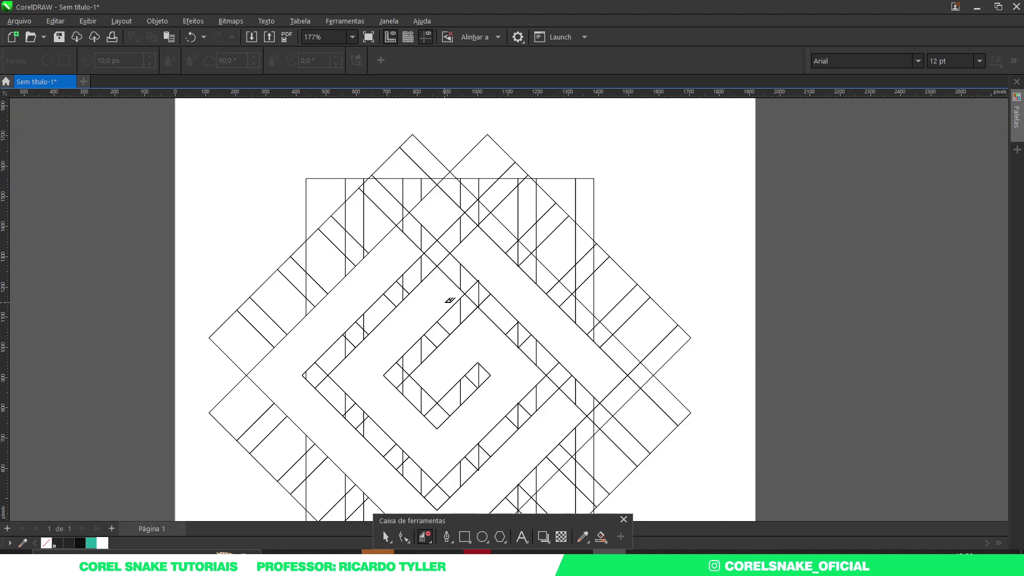
Smart-fill the outer frame, the inner spiral, the upper-right bar and the small top diamond in dark grey.
{"action": "left_click", "coordinate": [384, 265]}
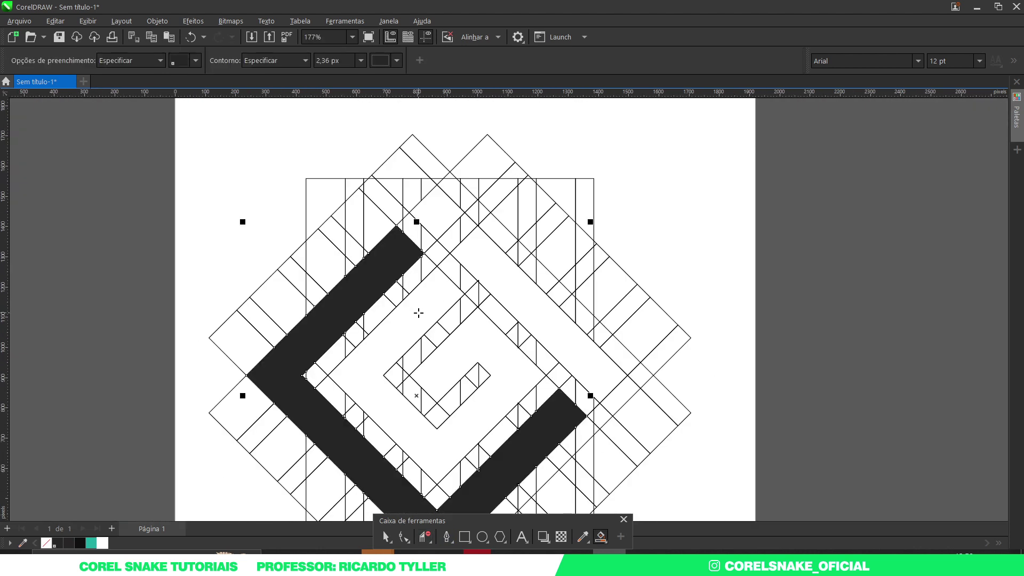
{"action": "left_click", "coordinate": [418, 313]}
{"action": "left_click", "coordinate": [472, 269]}
{"action": "left_click", "coordinate": [444, 224]}
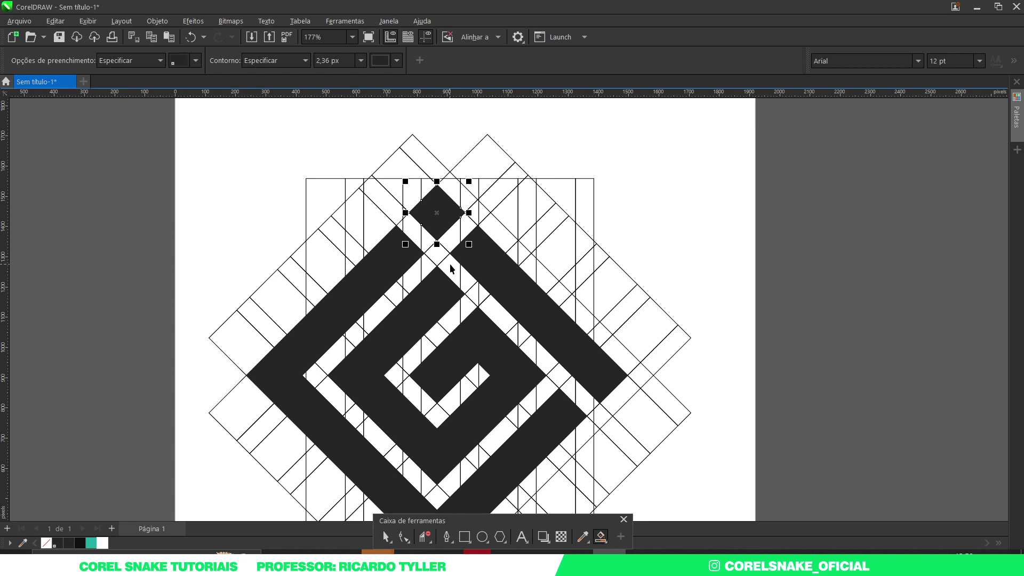
Select the top diamond, upper-right bar, spiral and outer frame fills together and cut them from the page.
{"action": "key", "text": "space"}
{"action": "left_click", "coordinate": [488, 270], "text": "shift"}
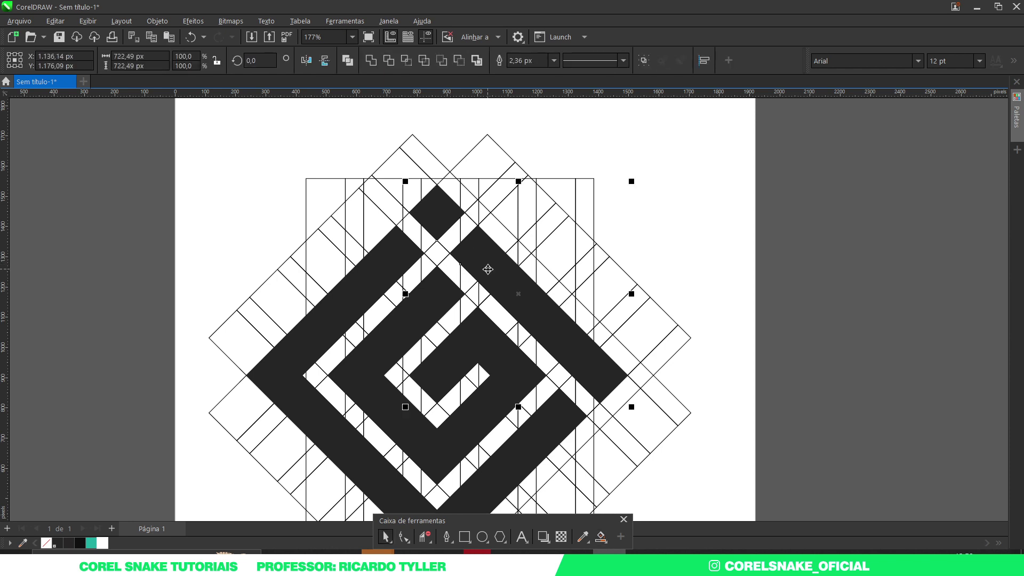
{"action": "left_click", "coordinate": [417, 306], "text": "shift"}
{"action": "left_click", "coordinate": [368, 285], "text": "shift"}
{"action": "scroll", "coordinate": [411, 309], "scroll_direction": "down", "scroll_amount": 3}
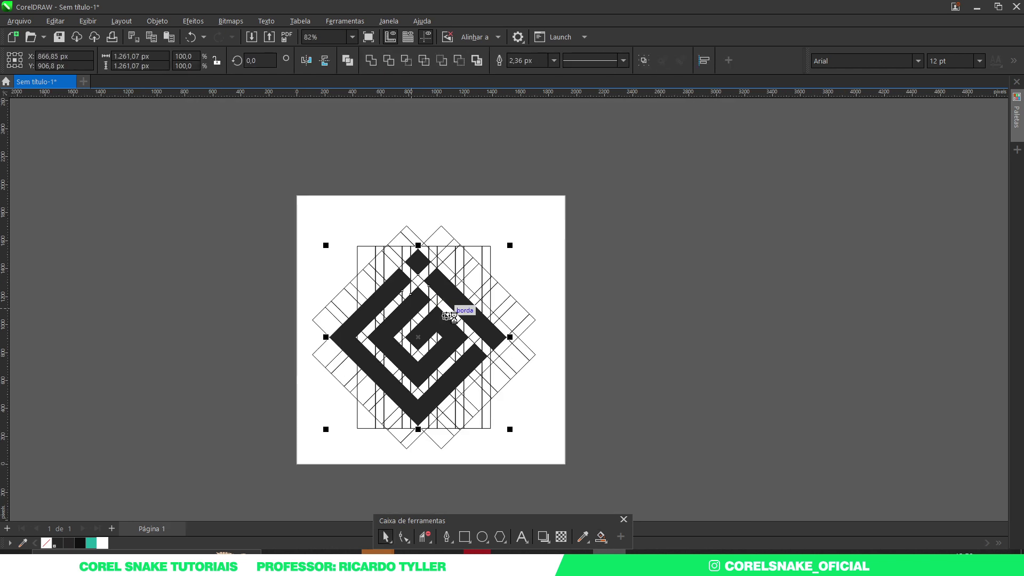
{"action": "key", "text": "Delete"}
Delete all remaining construction lines and paste the filled logo shapes onto the empty page.
{"action": "left_click_drag", "start_coordinate": [160, 203], "coordinate": [606, 469]}
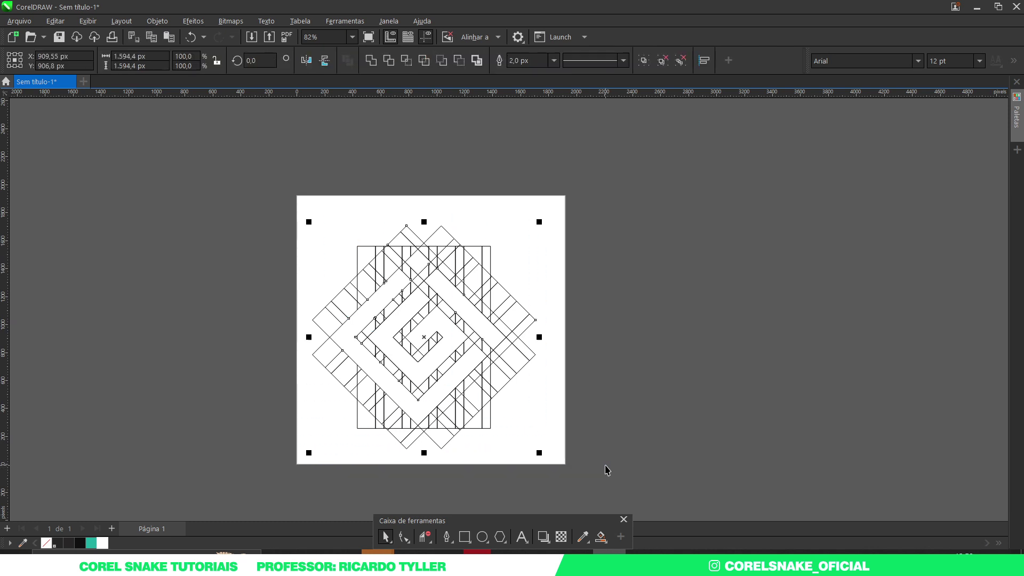
{"action": "key", "text": "Delete"}
{"action": "key", "text": "ctrl+v"}
Scale the pasted logo down proportionally about its centre to about 536 px square.
{"action": "scroll", "coordinate": [427, 347], "scroll_direction": "up", "scroll_amount": 4}
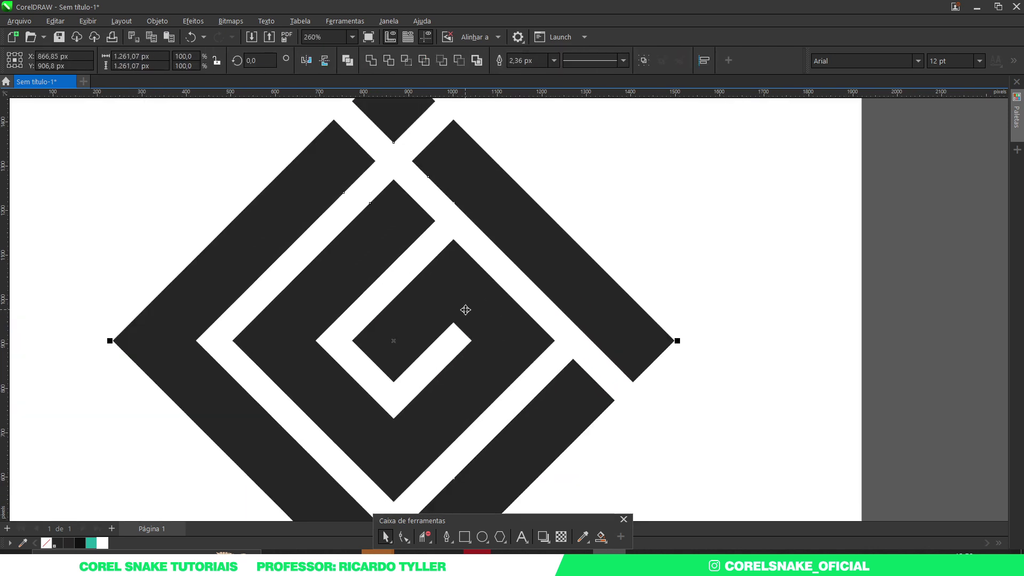
{"action": "scroll", "coordinate": [467, 310], "scroll_direction": "down", "scroll_amount": 3}
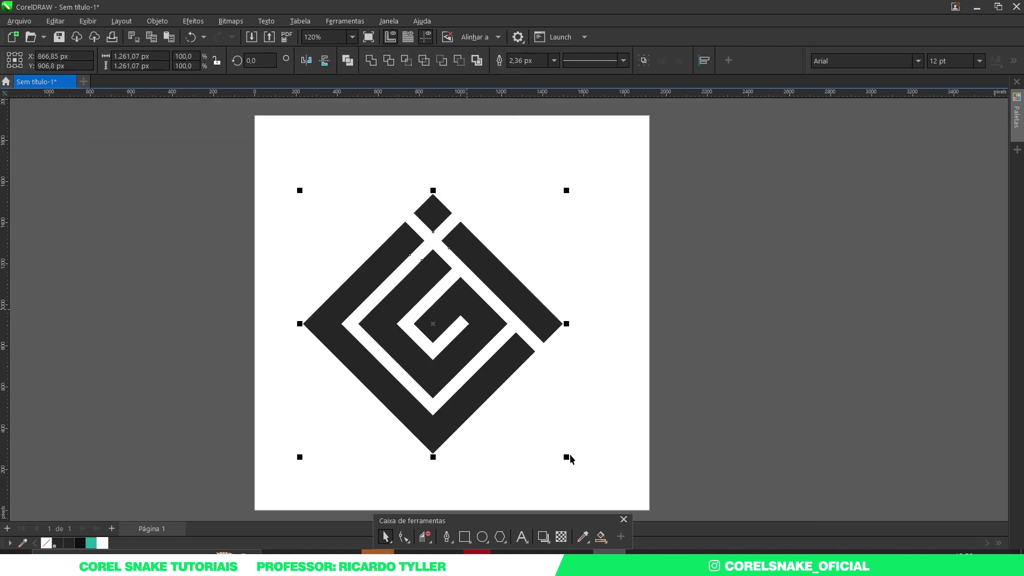
{"action": "left_click_drag", "start_coordinate": [569, 457], "coordinate": [489, 405]}
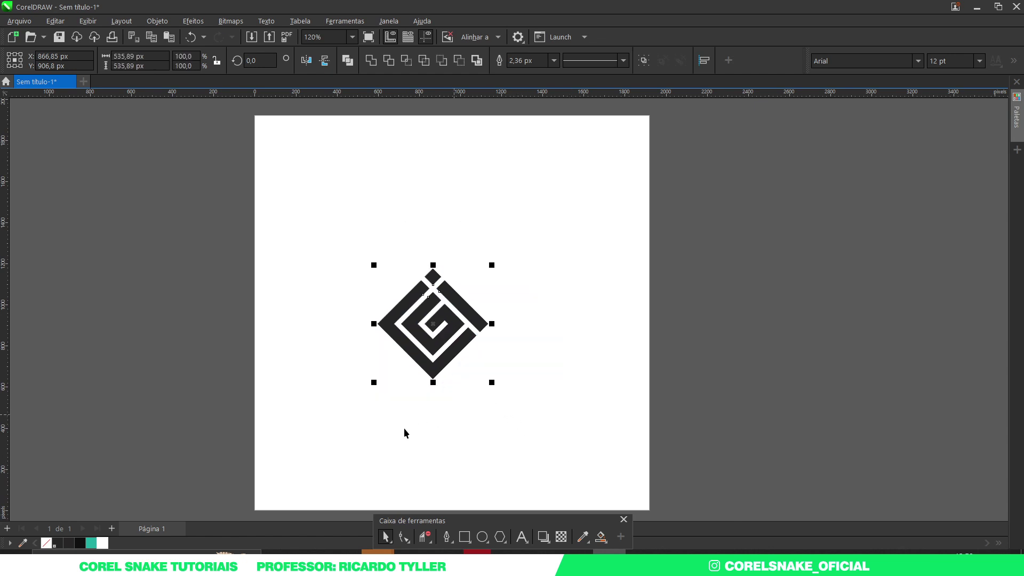
Centre the pasted diamond logo on the page.
{"action": "scroll", "coordinate": [485, 367], "scroll_direction": "down", "scroll_amount": 3}
{"action": "scroll", "coordinate": [447, 383], "scroll_direction": "up", "scroll_amount": 4}
{"action": "scroll", "coordinate": [447, 383], "scroll_direction": "down", "scroll_amount": 3}
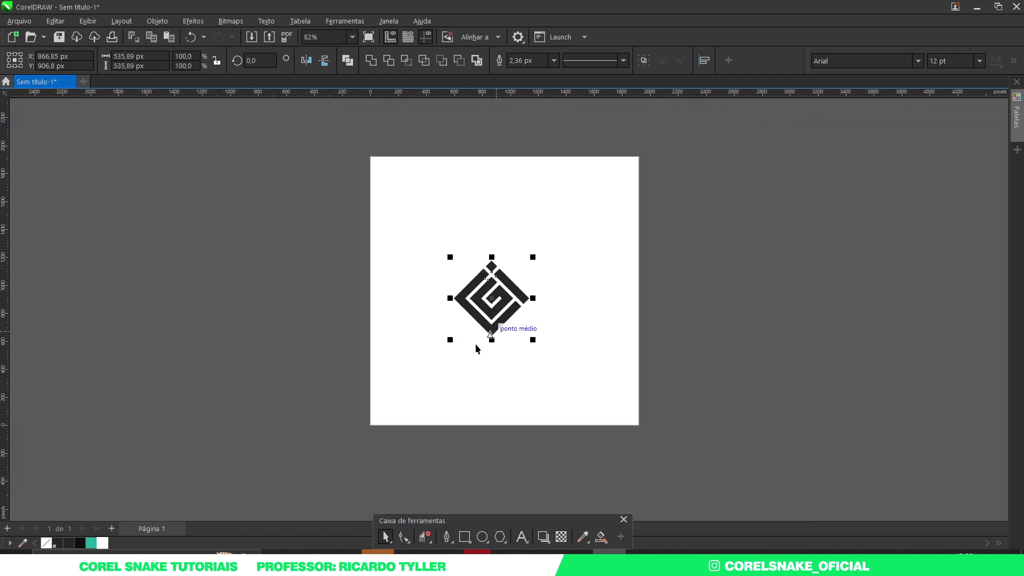
{"action": "left_click", "coordinate": [314, 401]}
{"action": "left_click", "coordinate": [469, 318]}
{"action": "key", "text": "p"}
{"action": "left_click", "coordinate": [730, 315]}
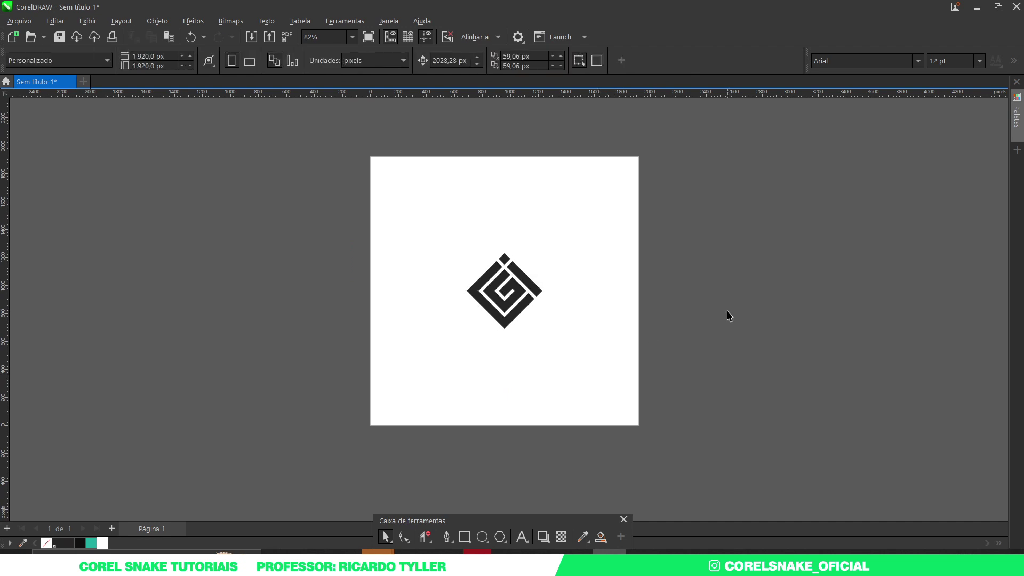
Add the artistic text "CGI JAMESONN" in Arial 24 pt on the page below the diamond.
{"action": "scroll", "coordinate": [507, 323], "scroll_direction": "up", "scroll_amount": 1}
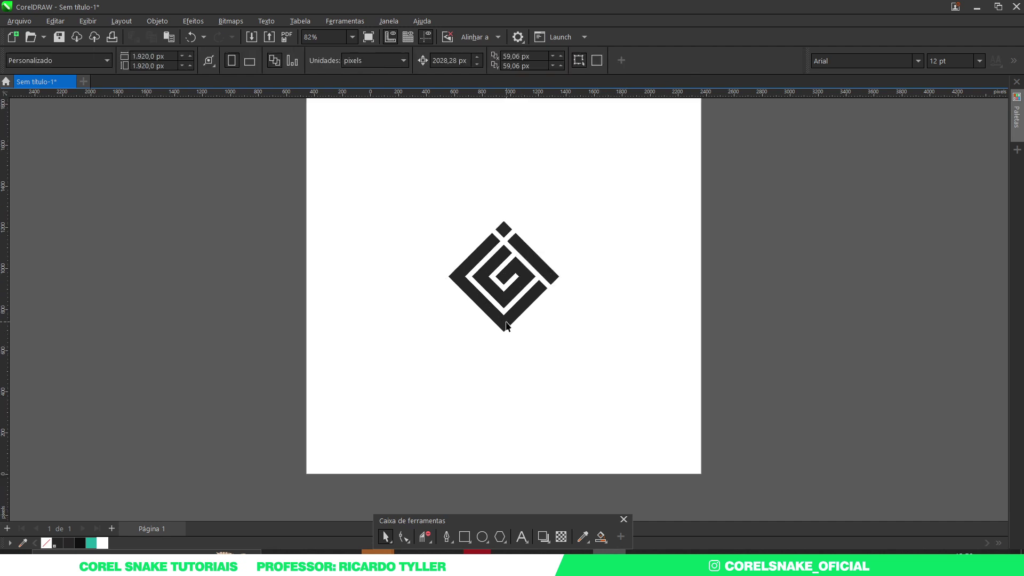
{"action": "left_click", "coordinate": [520, 537]}
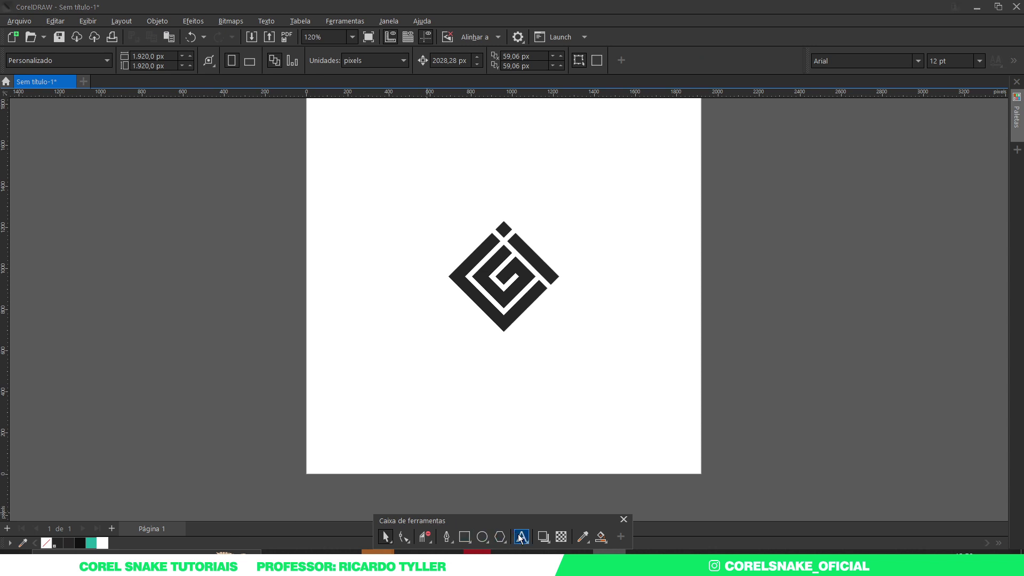
{"action": "left_click", "coordinate": [474, 414]}
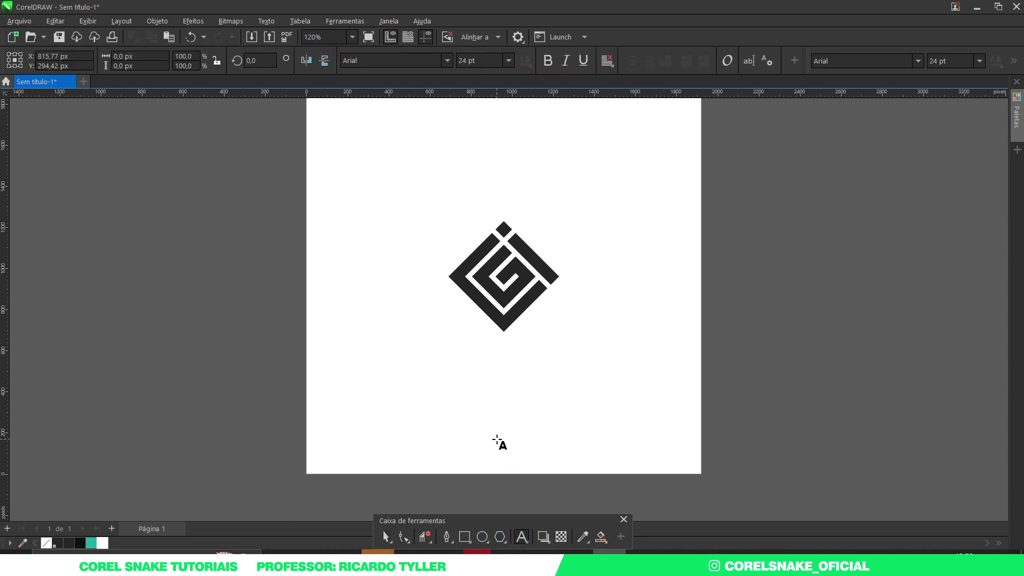
{"action": "type", "text": "cg"}
{"action": "key", "text": "BackSpace"}
{"action": "key", "text": "BackSpace"}
{"action": "type", "text": "CGI"}
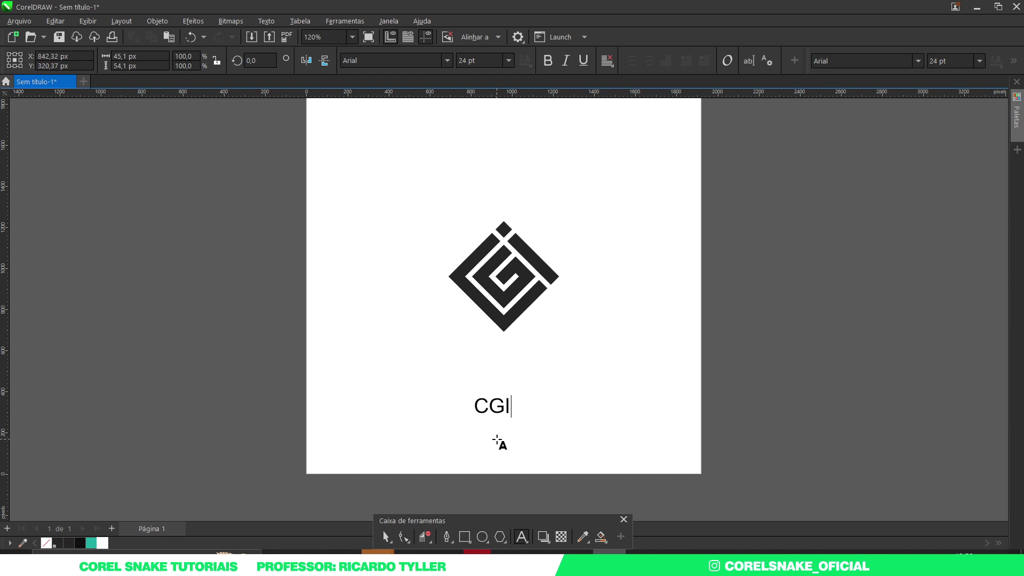
{"action": "type", "text": " JAMES"}
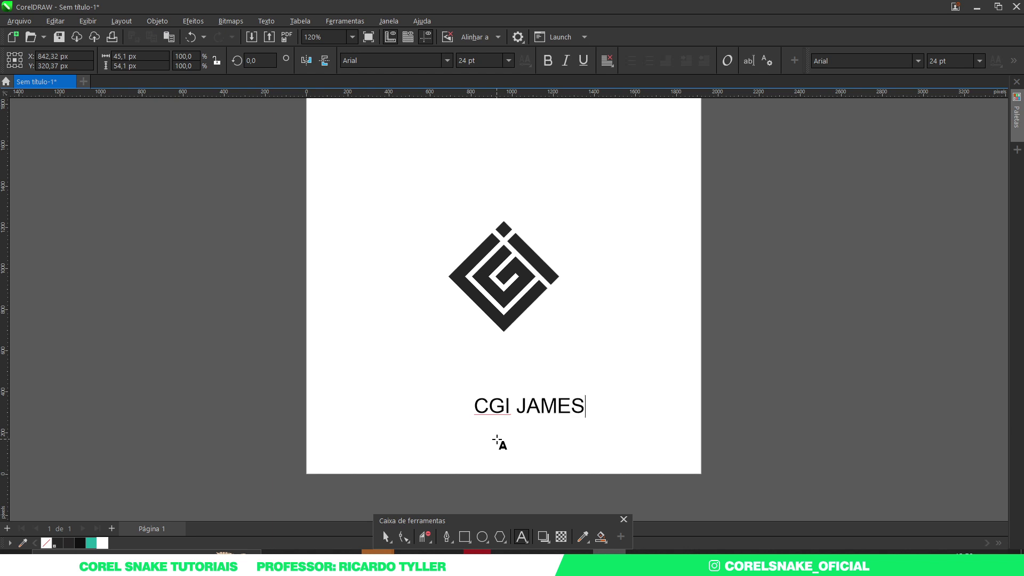
{"action": "type", "text": "ONN"}
Move the title close beneath the diamond, centred under it, and set its font to Poppins Medium.
{"action": "left_click", "coordinate": [386, 537]}
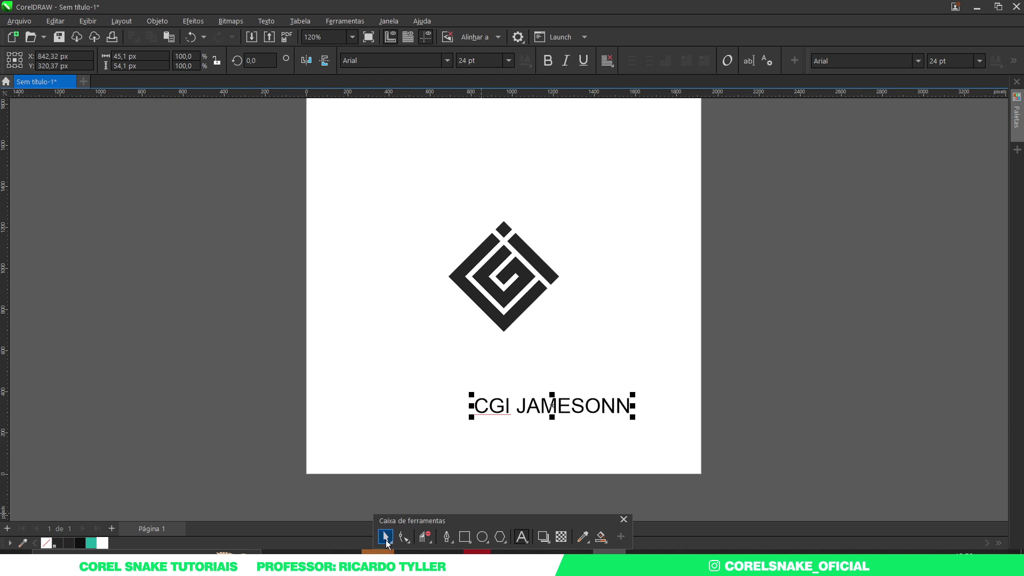
{"action": "left_click_drag", "start_coordinate": [549, 406], "coordinate": [501, 353]}
{"action": "scroll", "coordinate": [500, 374], "scroll_direction": "down", "scroll_amount": 2}
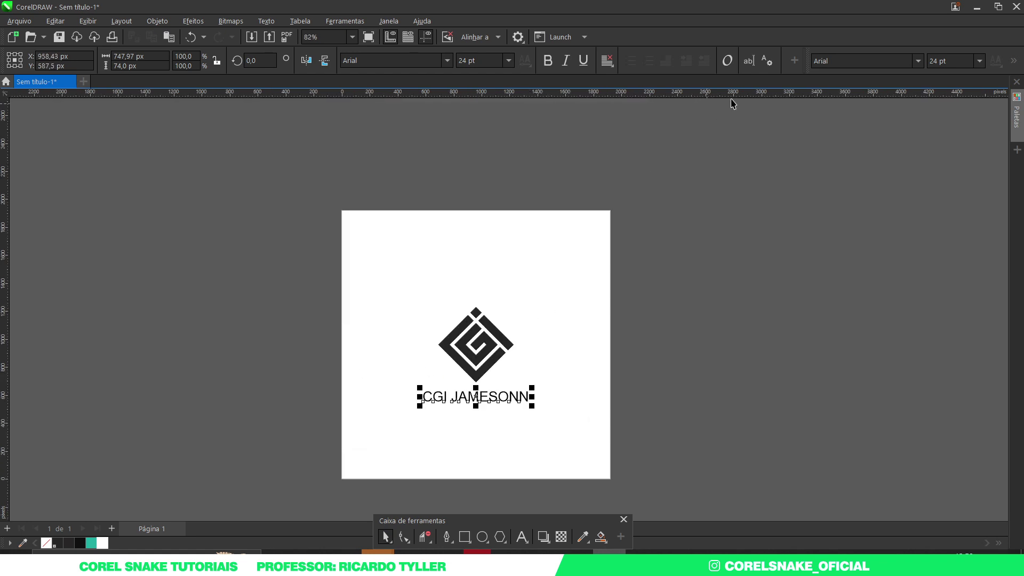
{"action": "left_click", "coordinate": [918, 62]}
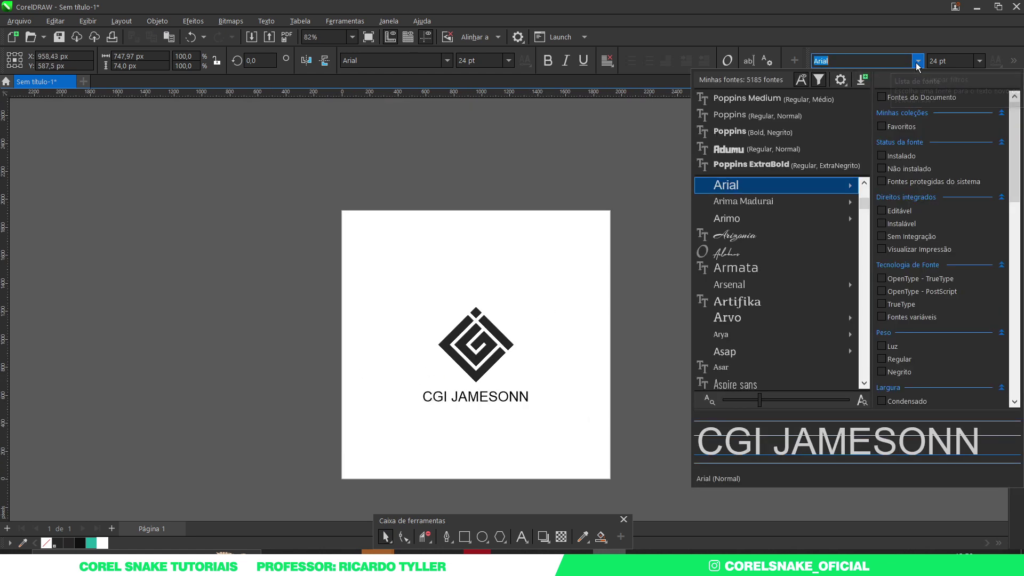
{"action": "left_click", "coordinate": [757, 99]}
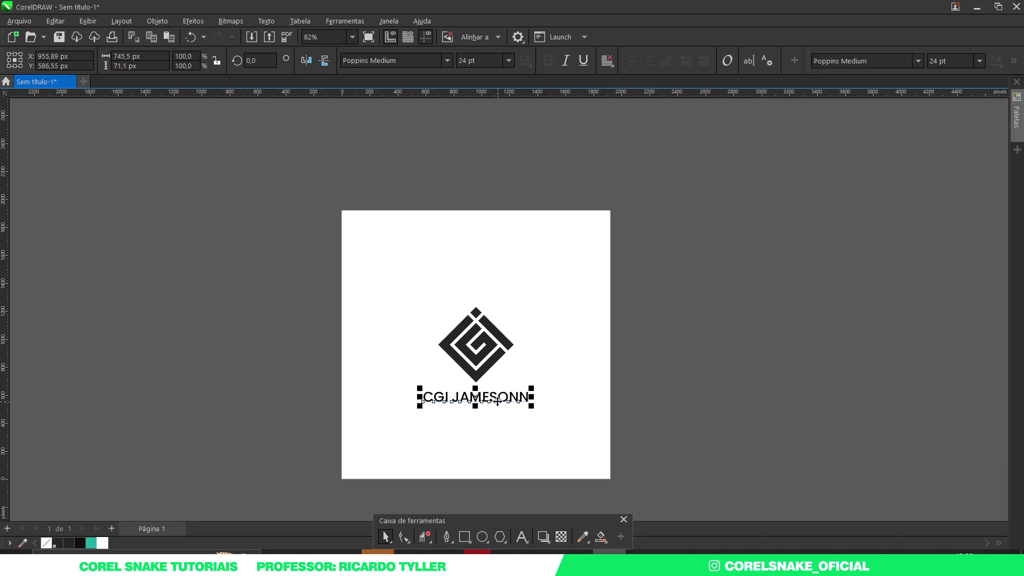
Enlarge the title to about 912 px wide and move it together with the diamond slightly higher on the page.
{"action": "left_click_drag", "start_coordinate": [677, 437], "coordinate": [341, 389]}
{"action": "left_click_drag", "start_coordinate": [533, 408], "coordinate": [544, 415]}
{"action": "left_click_drag", "start_coordinate": [697, 445], "coordinate": [397, 302]}
{"action": "left_click_drag", "start_coordinate": [496, 358], "coordinate": [518, 364]}
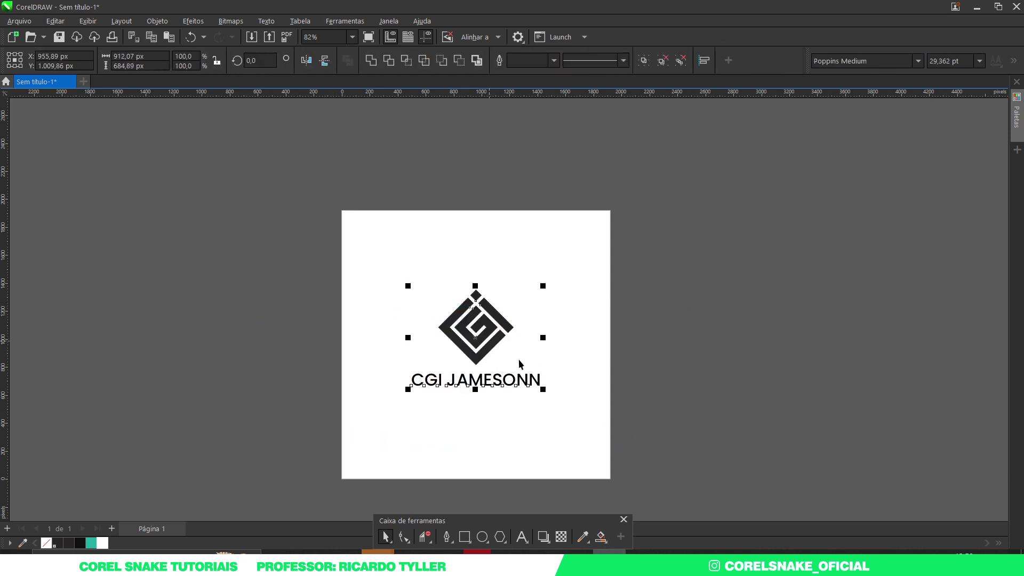
Duplicate the title directly below itself and shrink the copy about its centre to about 10.3 pt.
{"action": "left_click", "coordinate": [494, 389]}
{"action": "scroll", "coordinate": [496, 385], "scroll_direction": "up", "scroll_amount": 3}
{"action": "left_click", "coordinate": [495, 376]}
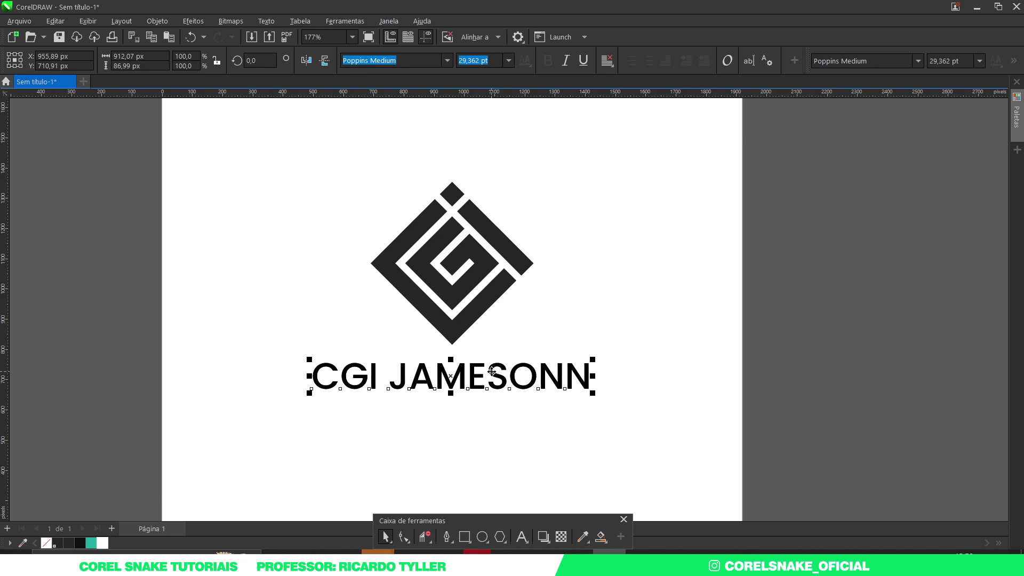
{"action": "left_click_drag", "start_coordinate": [491, 371], "coordinate": [492, 404]}
{"action": "left_click_drag", "start_coordinate": [591, 427], "coordinate": [490, 422]}
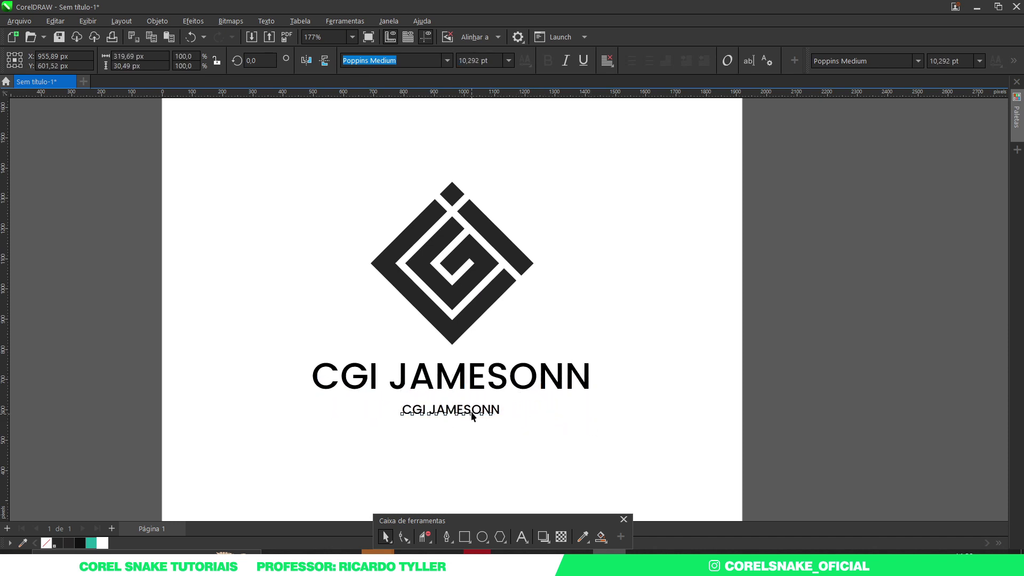
Replace the small copied text with the tagline "LOGO DESIGN".
{"action": "double_click", "coordinate": [471, 411]}
{"action": "type", "text": "SL"}
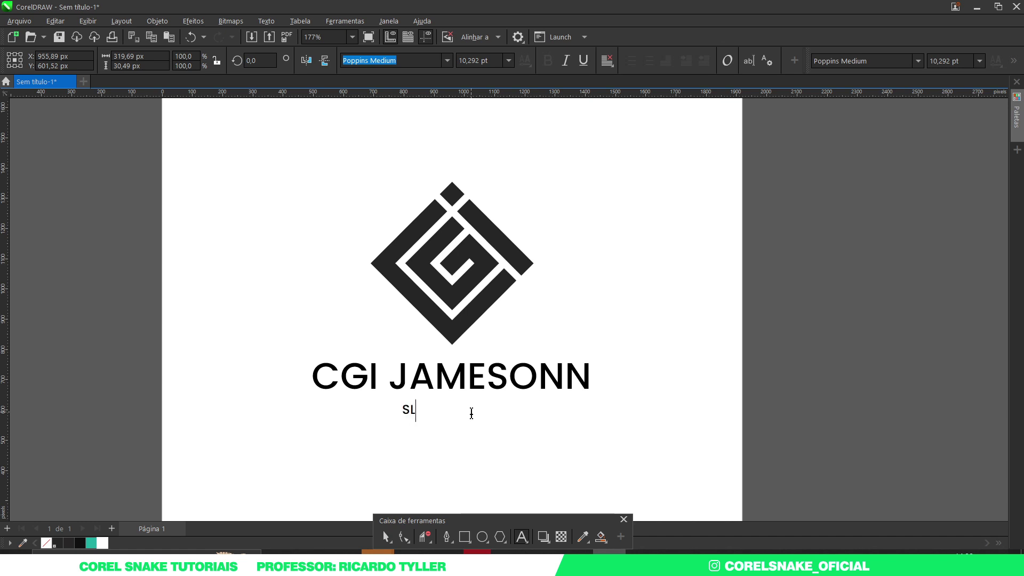
{"action": "type", "text": "OGAN AQUI"}
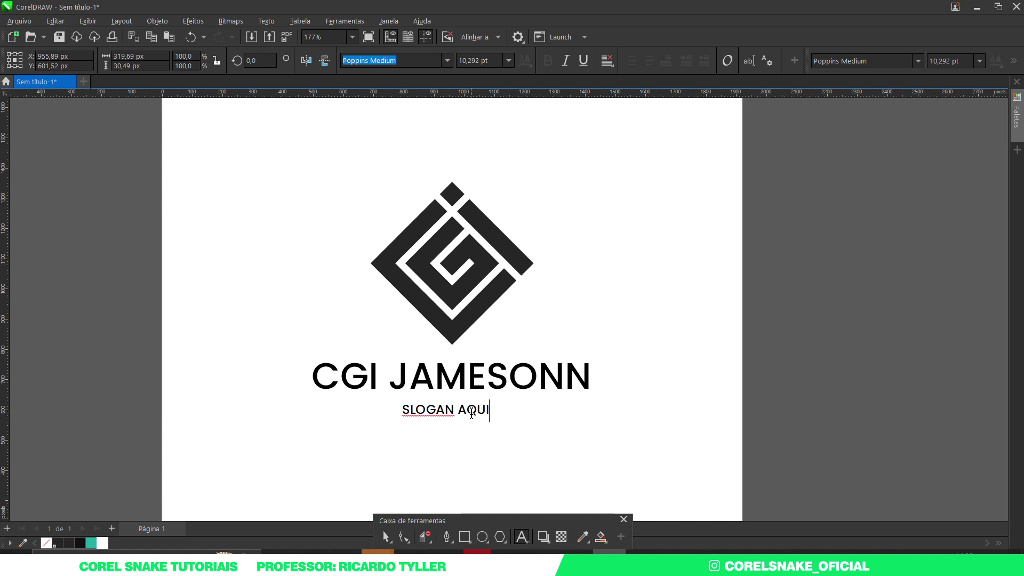
{"action": "key", "text": "ctrl+a"}
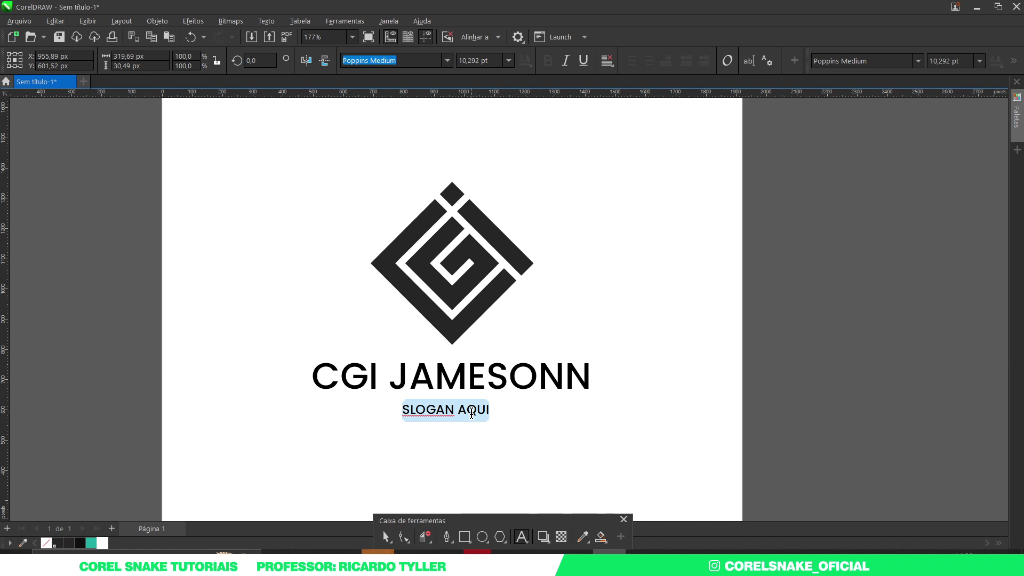
{"action": "type", "text": "LOGO DESIGN"}
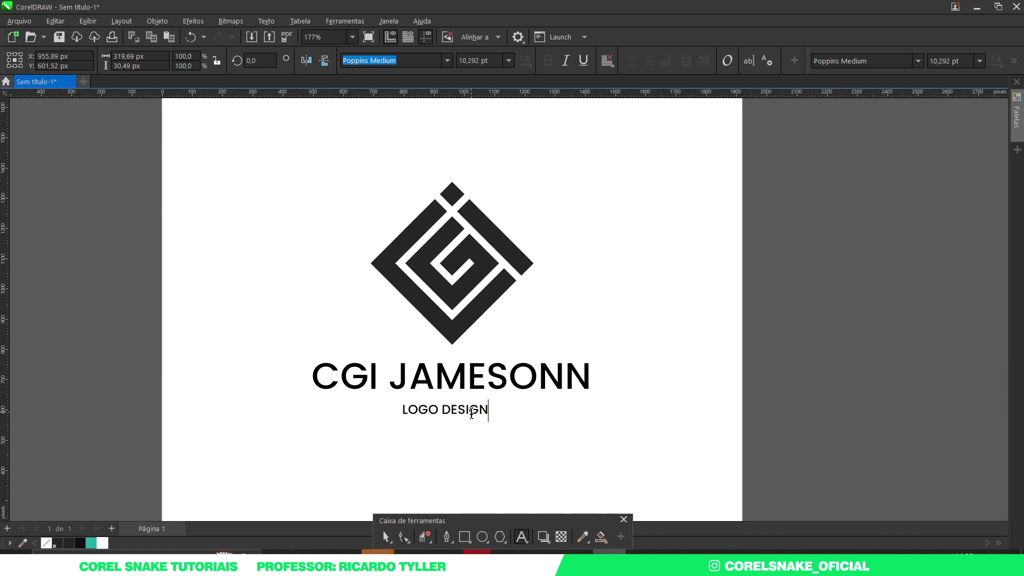
Set the tagline's text alignment to centre and widen its letter spacing until it nearly spans the title's width.
{"action": "key", "text": "F10"}
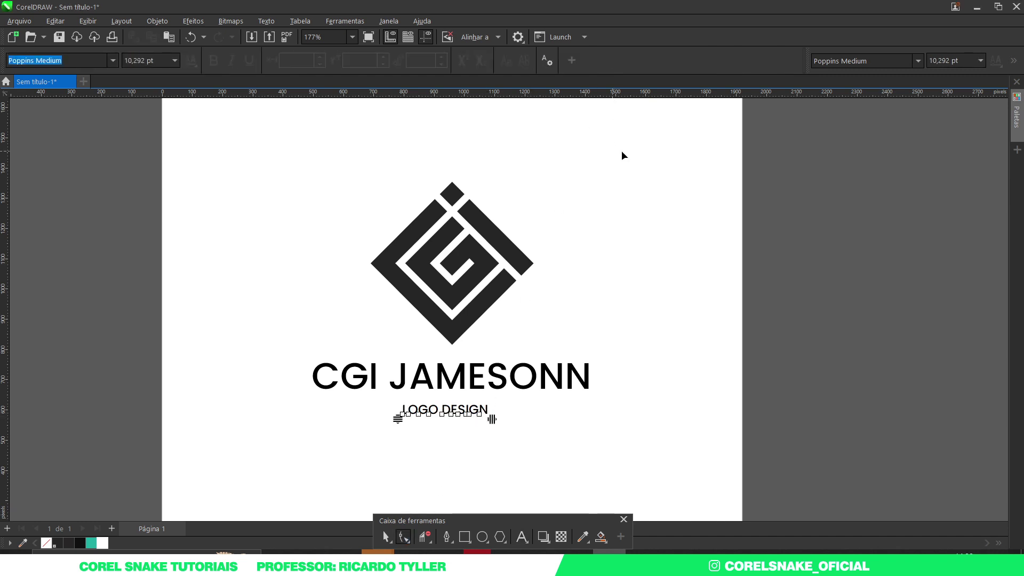
{"action": "left_click", "coordinate": [386, 536]}
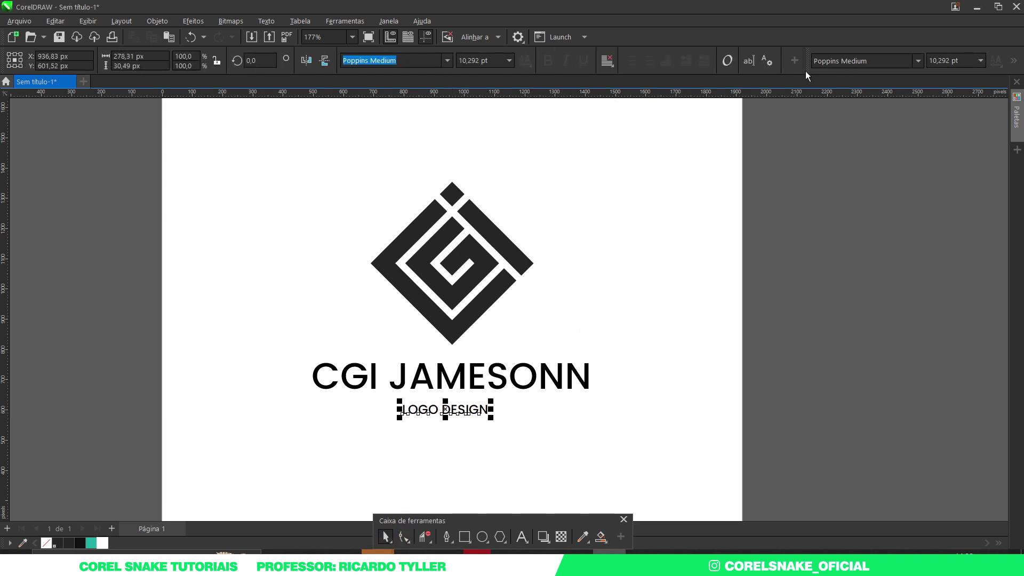
{"action": "left_click", "coordinate": [604, 60]}
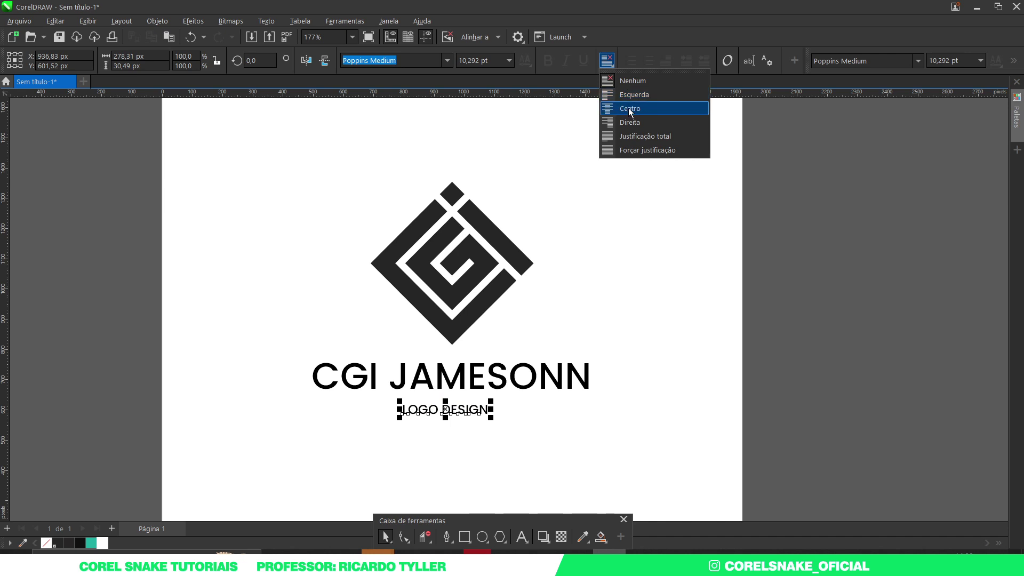
{"action": "left_click", "coordinate": [613, 107]}
{"action": "left_click", "coordinate": [404, 536]}
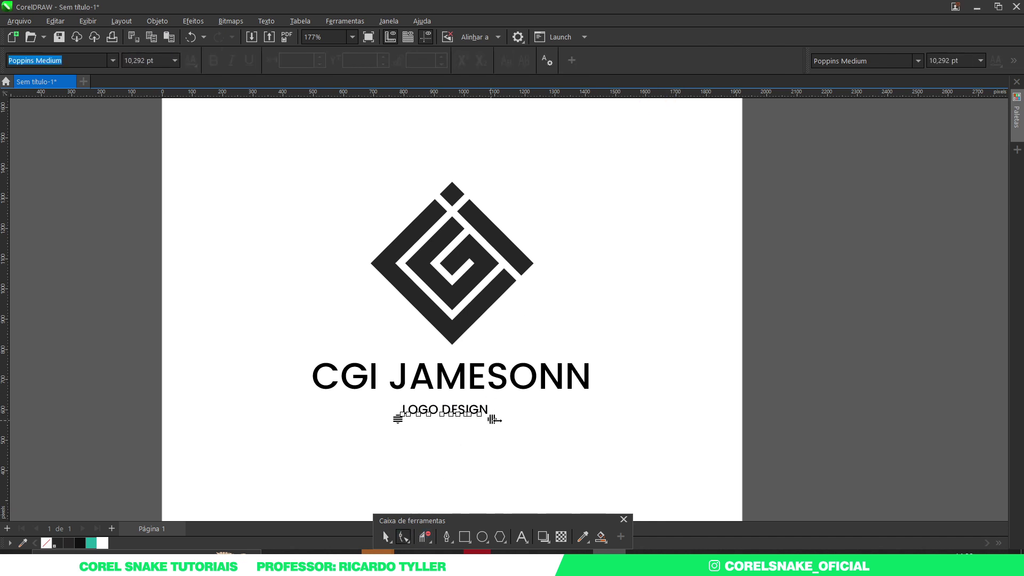
{"action": "left_click_drag", "start_coordinate": [495, 420], "coordinate": [590, 414]}
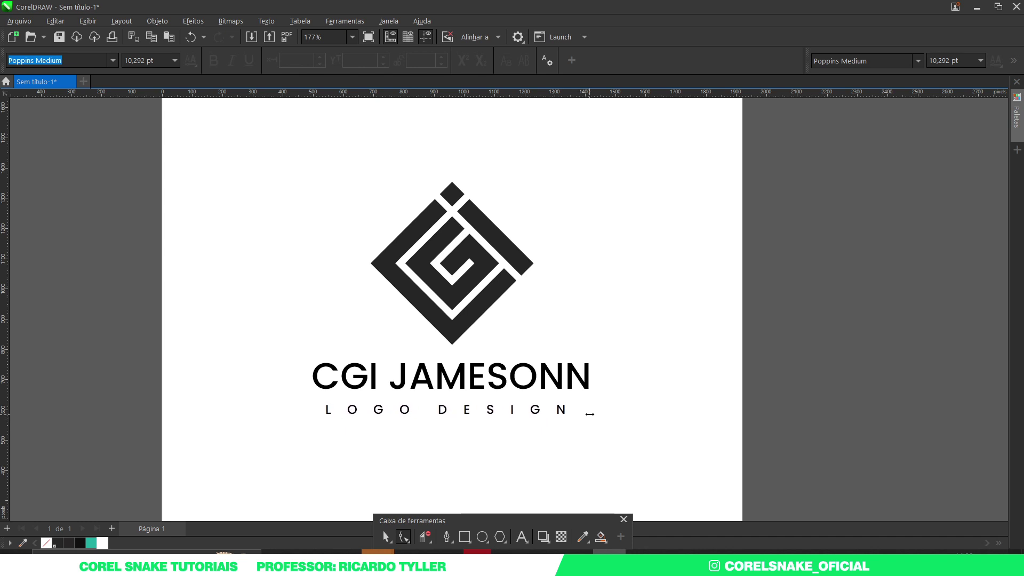
Align the tagline's centre horizontally with the title above it.
{"action": "left_click", "coordinate": [385, 536]}
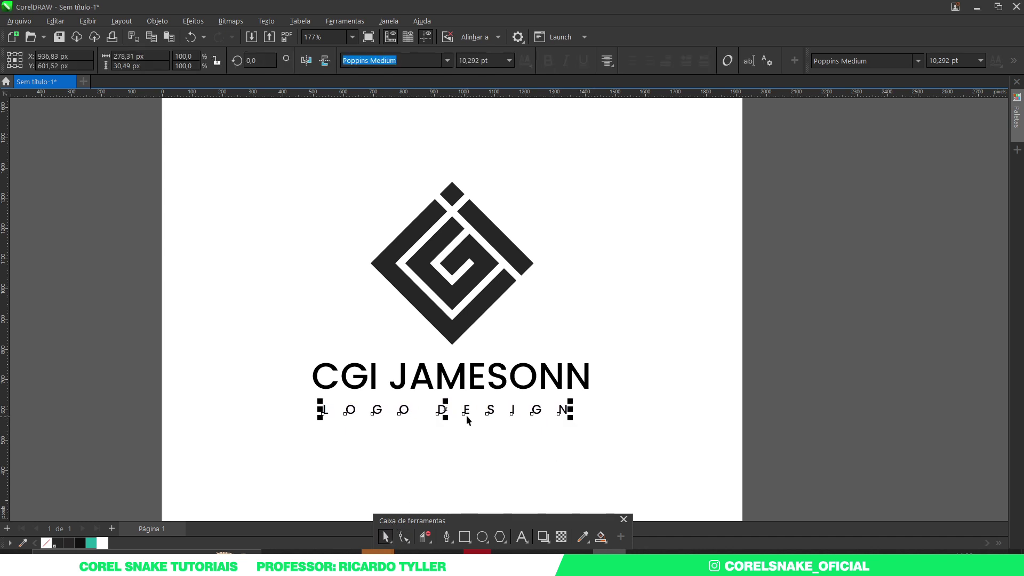
{"action": "left_click_drag", "start_coordinate": [816, 459], "coordinate": [206, 343]}
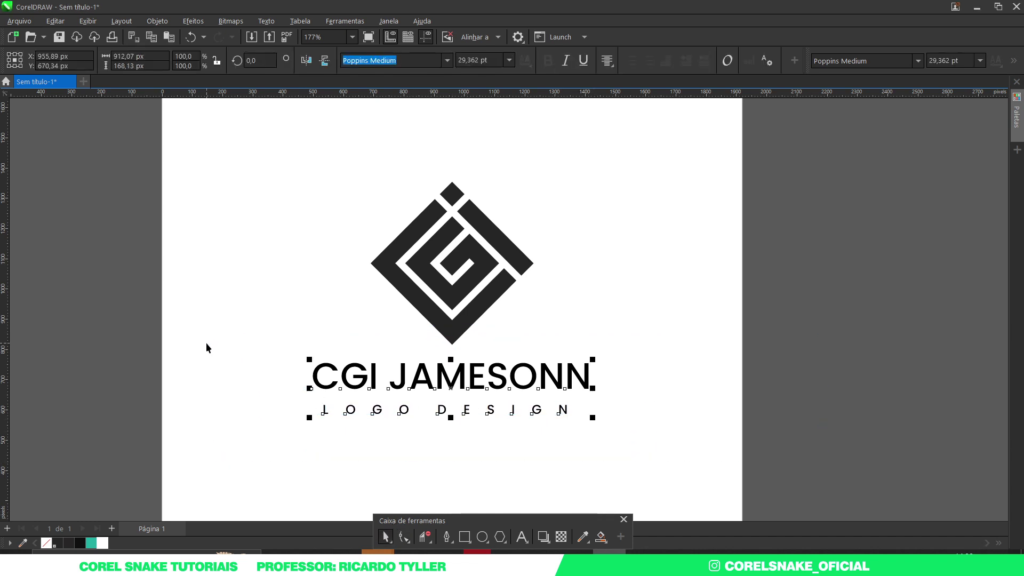
{"action": "key", "text": "Escape"}
{"action": "scroll", "coordinate": [464, 409], "scroll_direction": "up", "scroll_amount": 3}
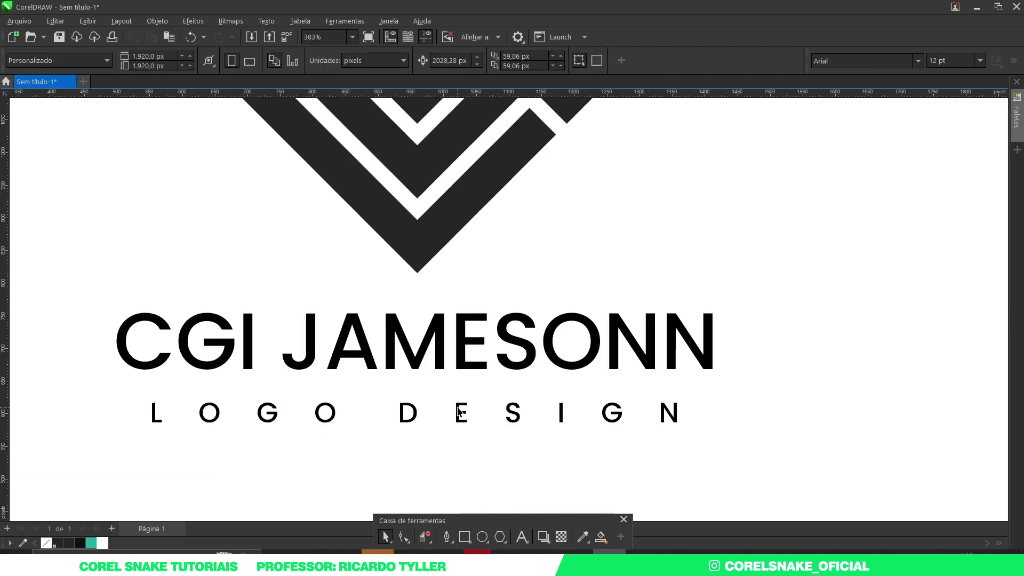
{"action": "left_click", "coordinate": [458, 411]}
{"action": "scroll", "coordinate": [537, 411], "scroll_direction": "down", "scroll_amount": 5}
{"action": "key", "text": "Escape"}
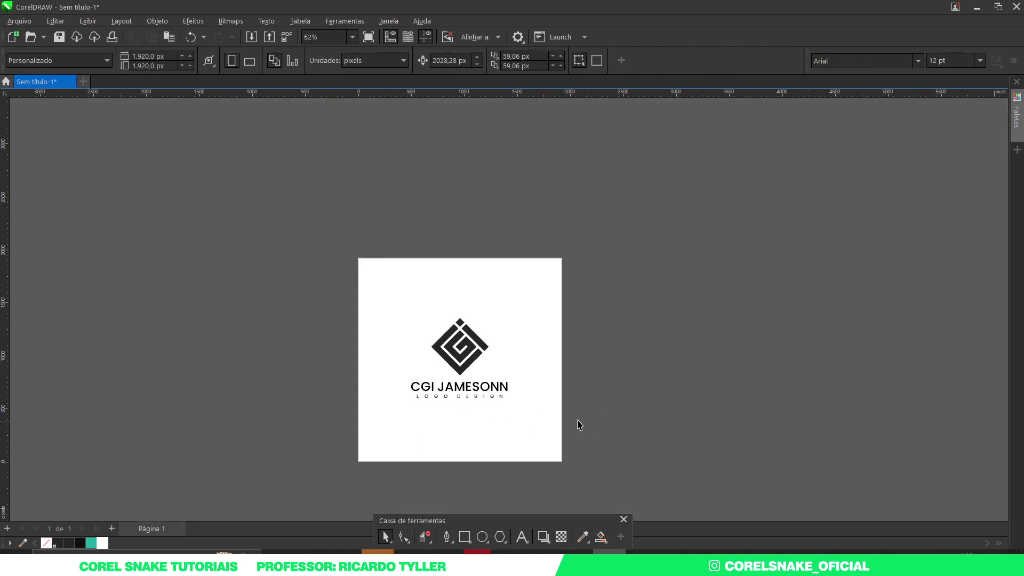
Scale the diamond symbol down proportionally to about 523 px square.
{"action": "scroll", "coordinate": [465, 397], "scroll_direction": "up", "scroll_amount": 1}
{"action": "scroll", "coordinate": [520, 402], "scroll_direction": "down", "scroll_amount": 1}
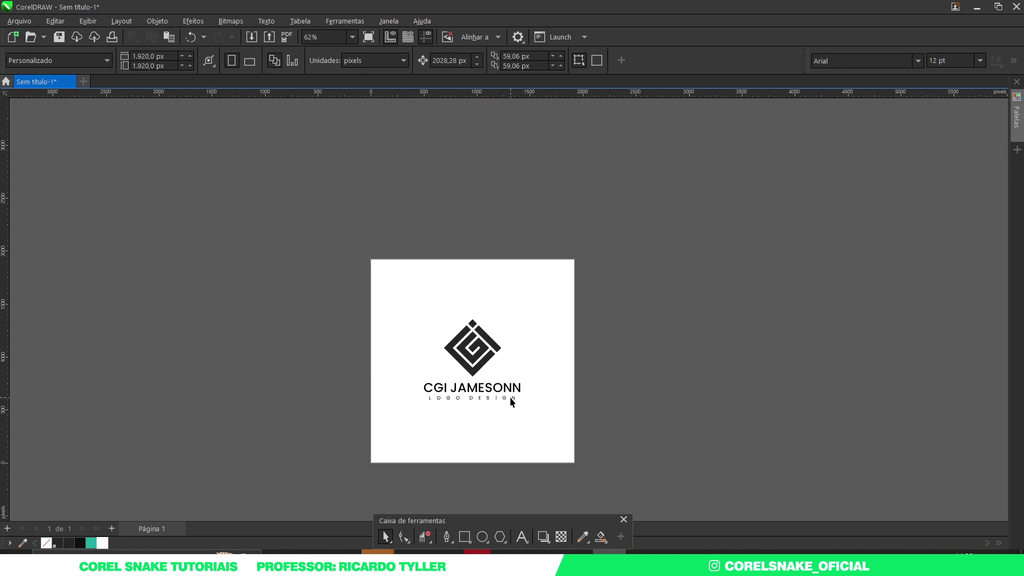
{"action": "left_click_drag", "start_coordinate": [284, 300], "coordinate": [554, 390]}
{"action": "scroll", "coordinate": [510, 373], "scroll_direction": "up", "scroll_amount": 2}
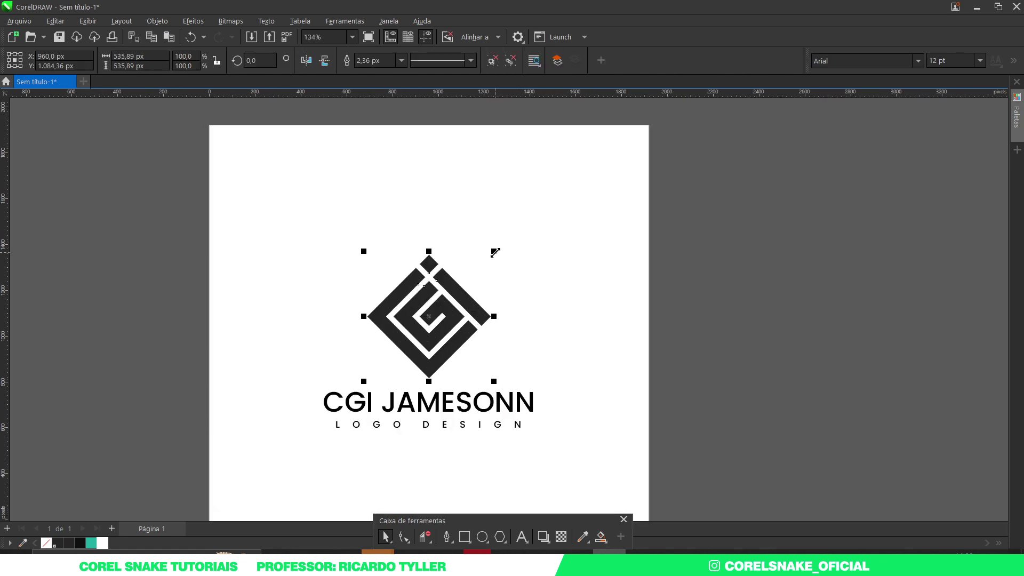
{"action": "left_click_drag", "start_coordinate": [494, 257], "coordinate": [491, 257]}
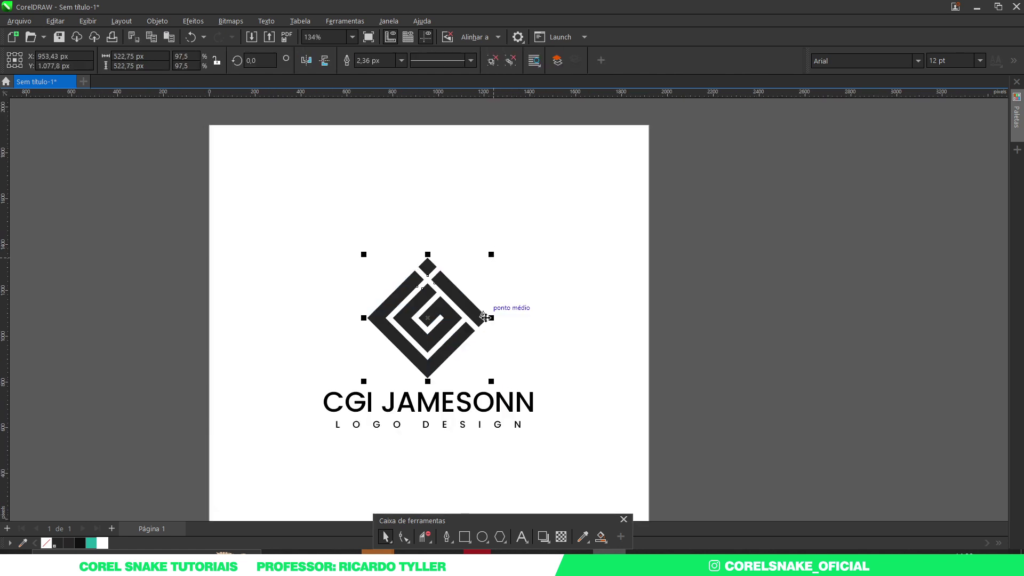
Align the diamond, title and tagline on a common vertical axis and centre the whole design on the page.
{"action": "left_click_drag", "start_coordinate": [811, 457], "coordinate": [779, 427]}
{"action": "left_click_drag", "start_coordinate": [755, 192], "coordinate": [268, 386]}
{"action": "left_click_drag", "start_coordinate": [786, 491], "coordinate": [231, 243]}
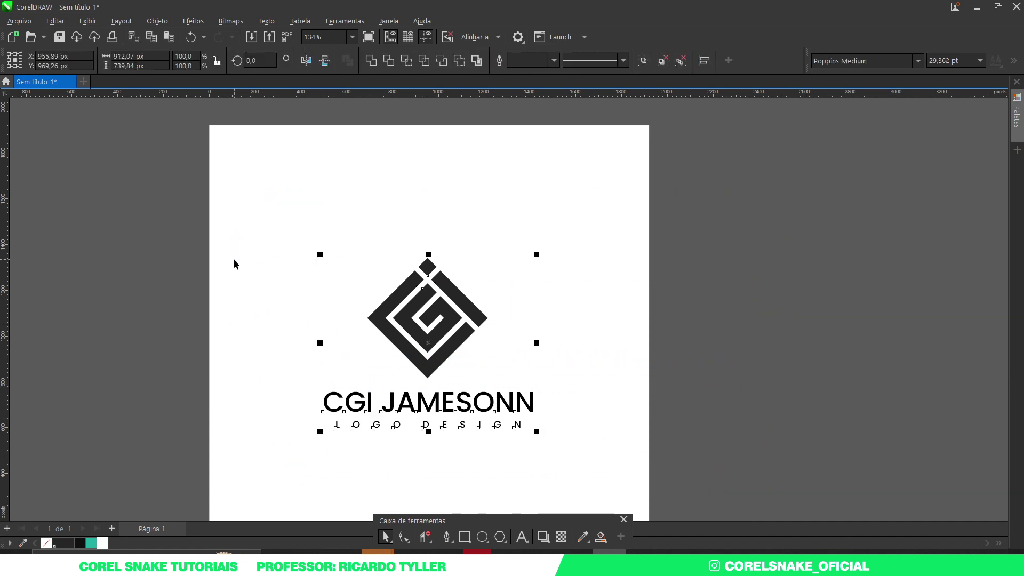
{"action": "scroll", "coordinate": [561, 362], "scroll_direction": "down", "scroll_amount": 2}
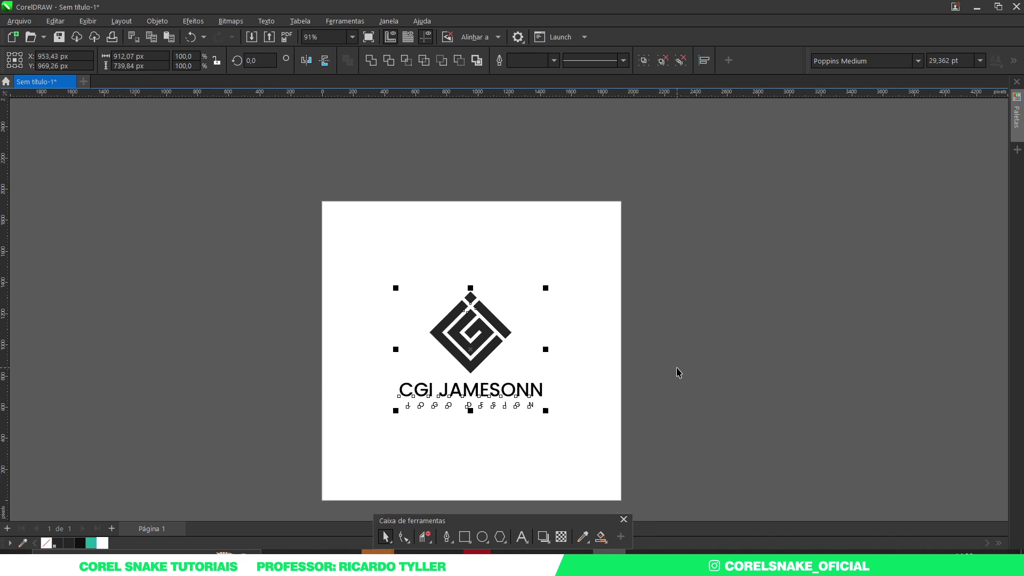
{"action": "left_click", "coordinate": [669, 348]}
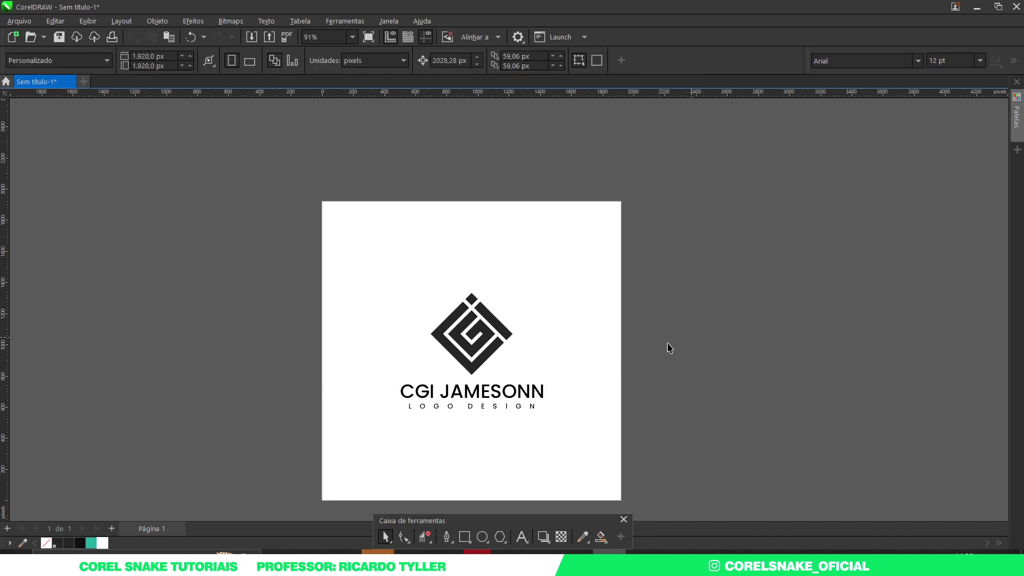
Add a page-sized 1,920 × 1,920 px rectangle around the design and fit the whole page in view.
{"action": "double_click", "coordinate": [464, 537]}
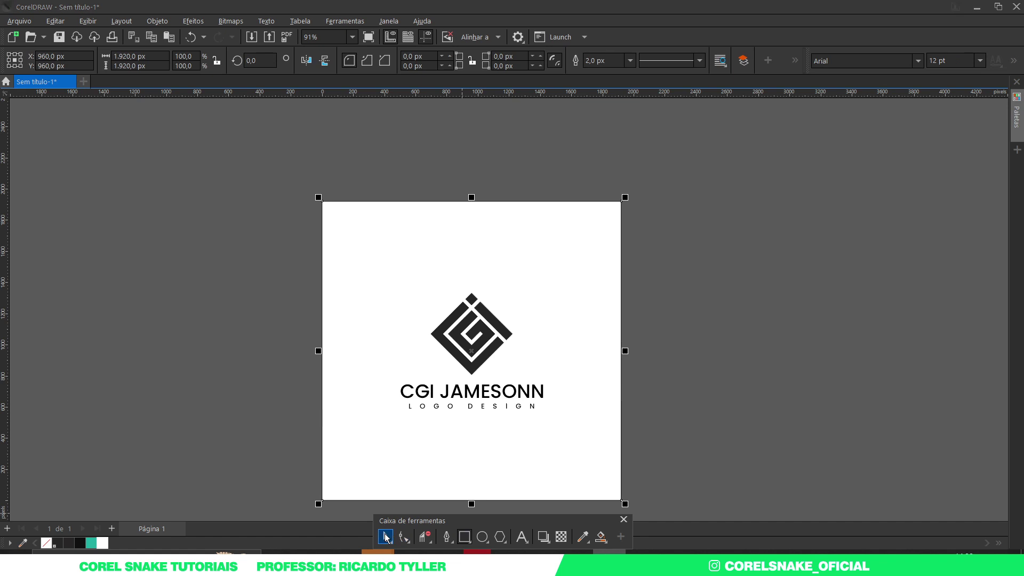
{"action": "left_click", "coordinate": [384, 537]}
{"action": "left_click", "coordinate": [715, 393]}
{"action": "key", "text": "shift+F4"}
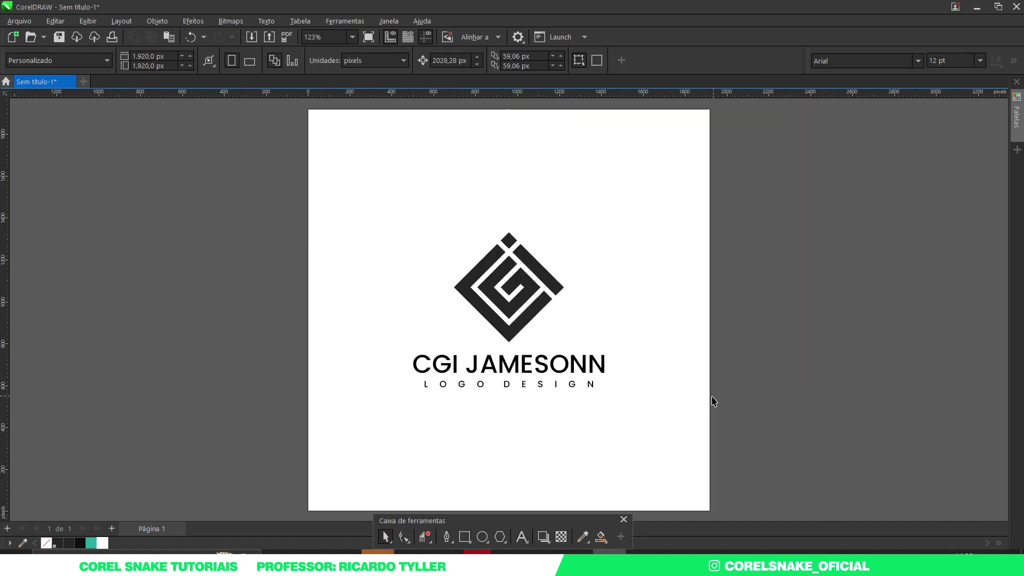
Fill the page-sized background rectangle with the near-black palette colour.
{"action": "left_click", "coordinate": [331, 372]}
{"action": "left_click", "coordinate": [69, 543]}
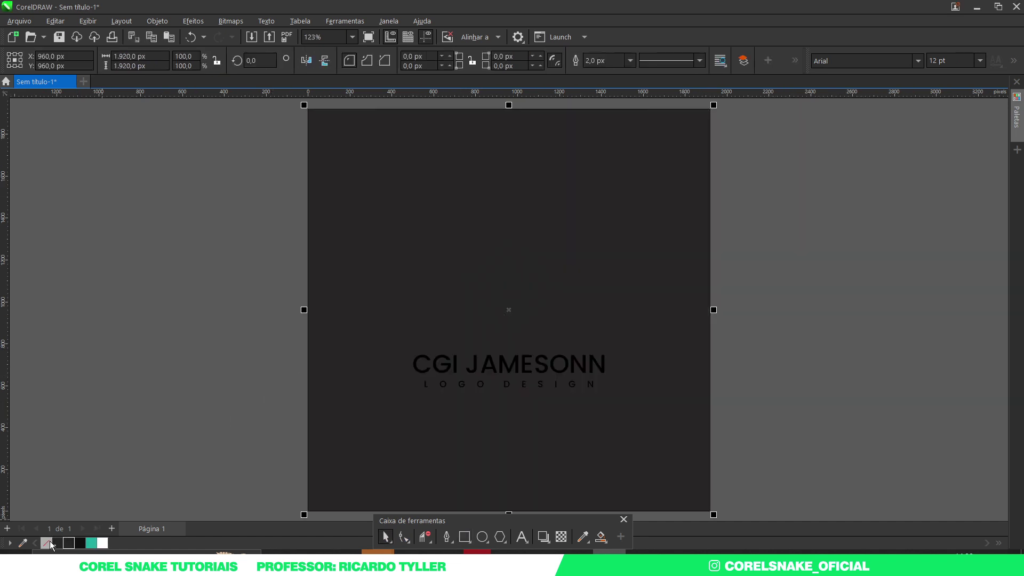
{"action": "left_click", "coordinate": [80, 543]}
{"action": "left_click", "coordinate": [206, 377]}
Fill the diamond symbol, the title and the tagline with white against the dark background.
{"action": "left_click_drag", "start_coordinate": [170, 171], "coordinate": [688, 420]}
{"action": "left_click", "coordinate": [843, 265]}
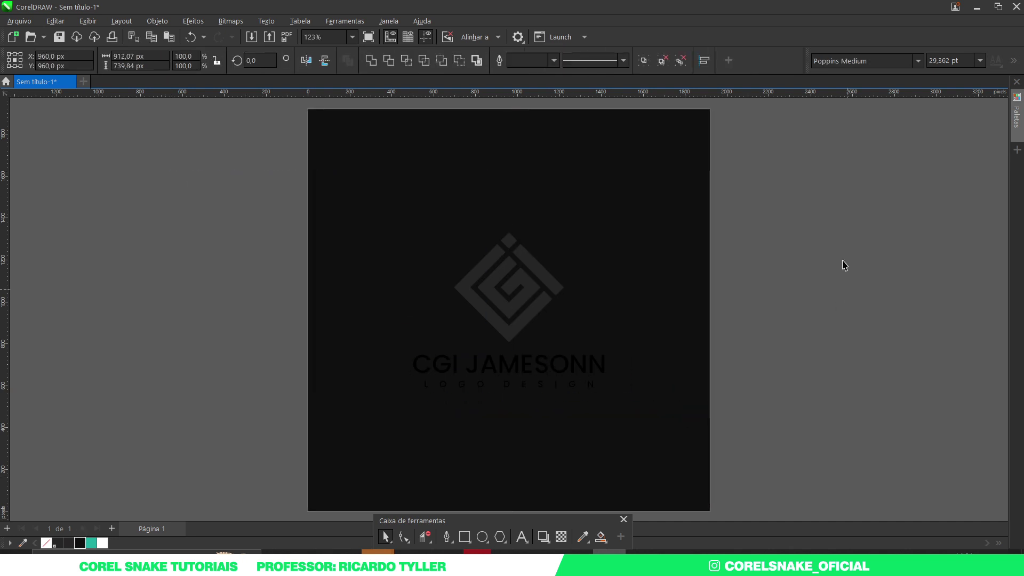
{"action": "left_click_drag", "start_coordinate": [836, 154], "coordinate": [298, 463]}
{"action": "left_click", "coordinate": [102, 543]}
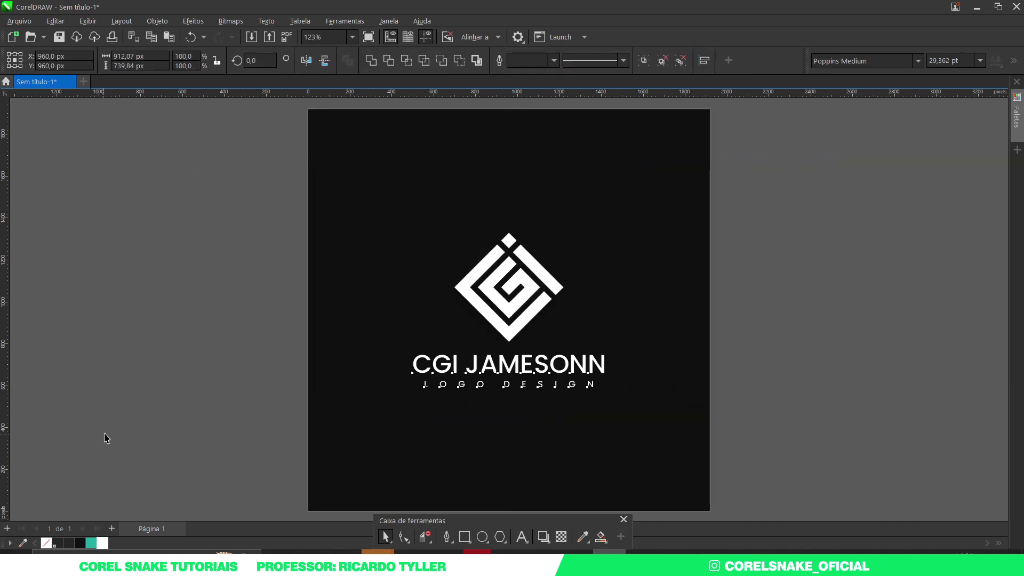
{"action": "left_click", "coordinate": [105, 437]}
Try a teal accent on the small top diamond and the inner spiral of the symbol.
{"action": "left_click", "coordinate": [514, 245]}
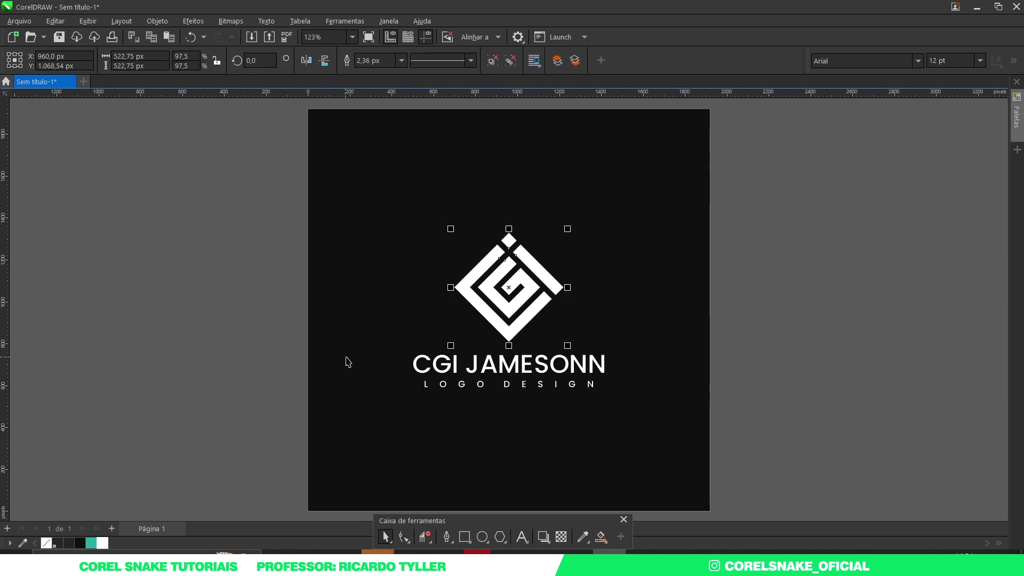
{"action": "left_click", "coordinate": [918, 254]}
{"action": "left_click", "coordinate": [509, 240]}
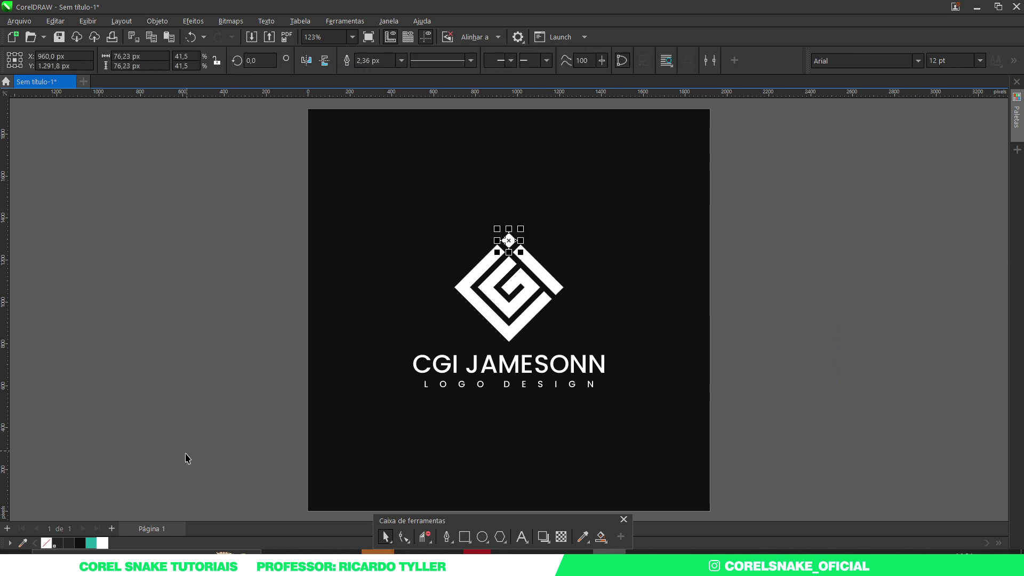
{"action": "left_click", "coordinate": [91, 542]}
{"action": "left_click", "coordinate": [420, 372]}
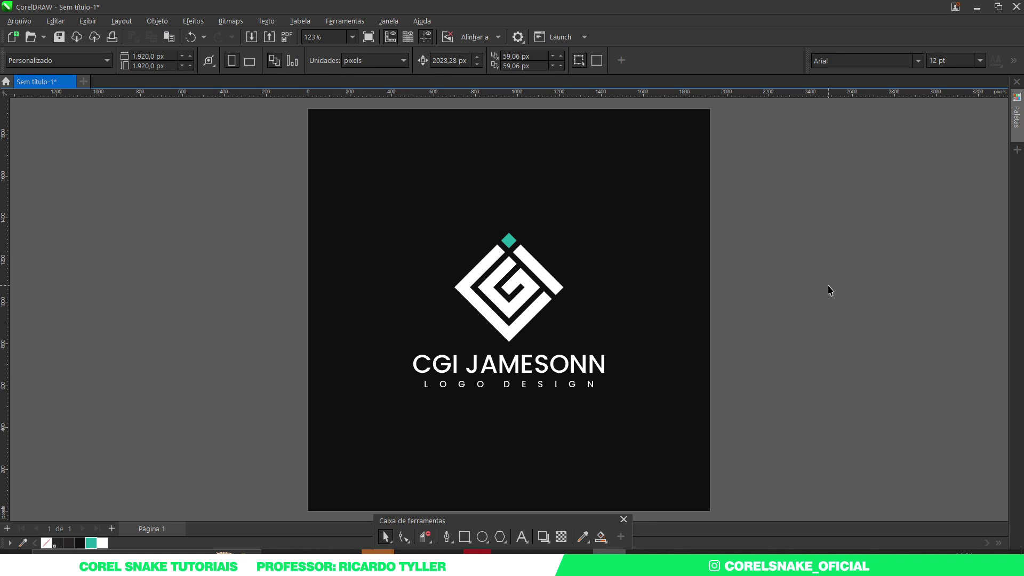
{"action": "left_click", "coordinate": [523, 287]}
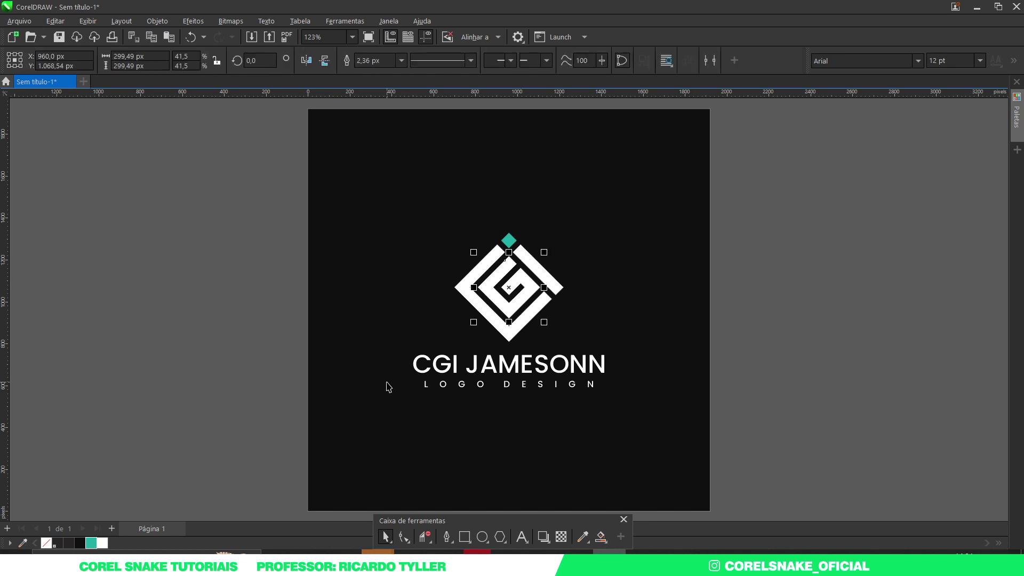
{"action": "left_click", "coordinate": [91, 542]}
{"action": "left_click", "coordinate": [557, 245]}
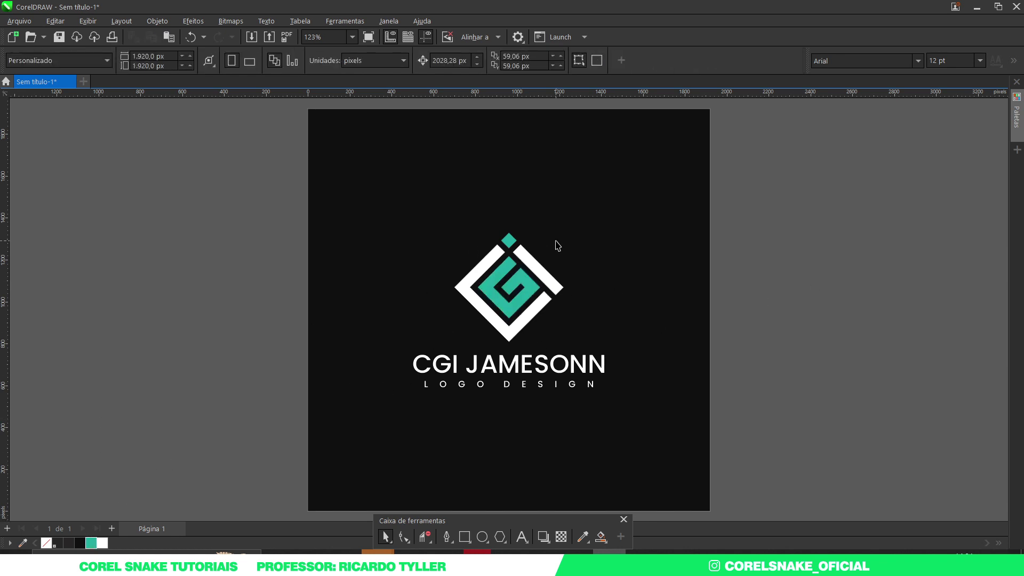
Try white as the fill of the small top diamond while the inner spiral stays teal.
{"action": "left_click", "coordinate": [506, 239]}
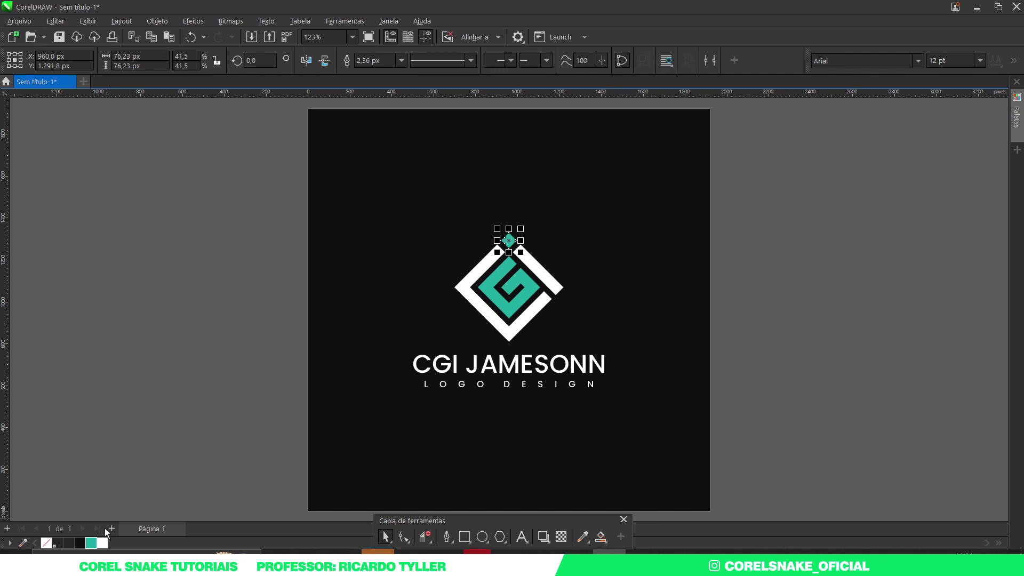
{"action": "left_click", "coordinate": [102, 542]}
{"action": "left_click", "coordinate": [130, 189]}
Fill the entire diamond symbol with teal, leaving the title and tagline white.
{"action": "left_click_drag", "start_coordinate": [115, 142], "coordinate": [630, 346]}
{"action": "left_click", "coordinate": [92, 542]}
{"action": "left_click", "coordinate": [447, 297]}
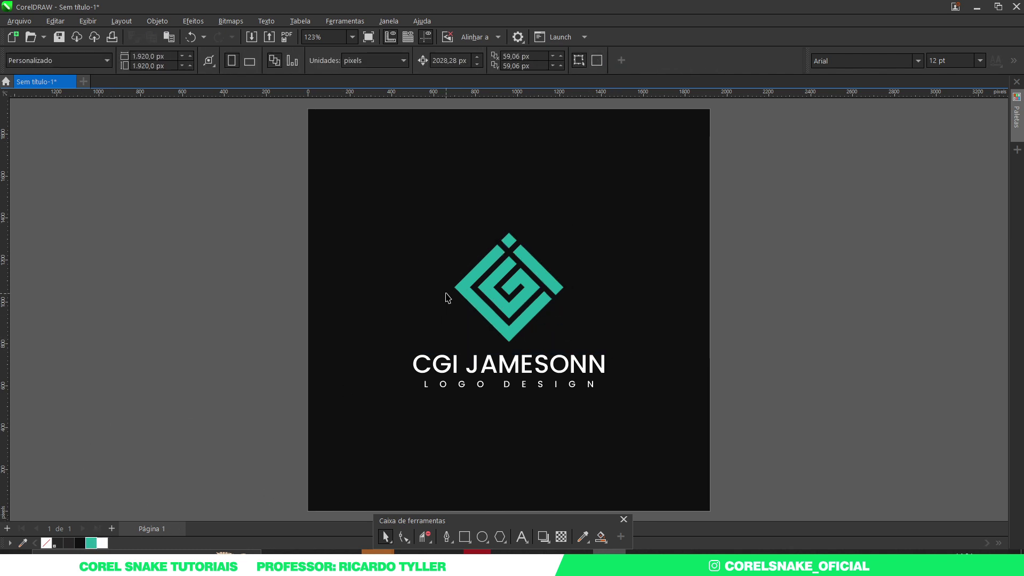
Scale the symbol, title and tagline together about their common centre to about 747 × 606 px.
{"action": "left_click_drag", "start_coordinate": [774, 185], "coordinate": [269, 413]}
{"action": "left_click_drag", "start_coordinate": [608, 392], "coordinate": [593, 393]}
{"action": "left_click", "coordinate": [742, 338]}
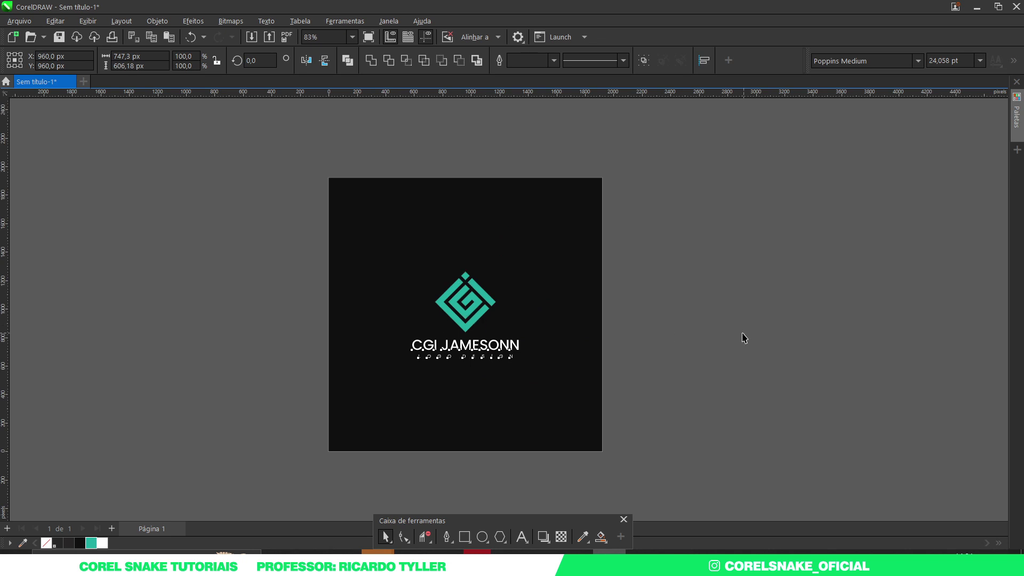
{"action": "scroll", "coordinate": [450, 341], "scroll_direction": "up", "scroll_amount": 2}
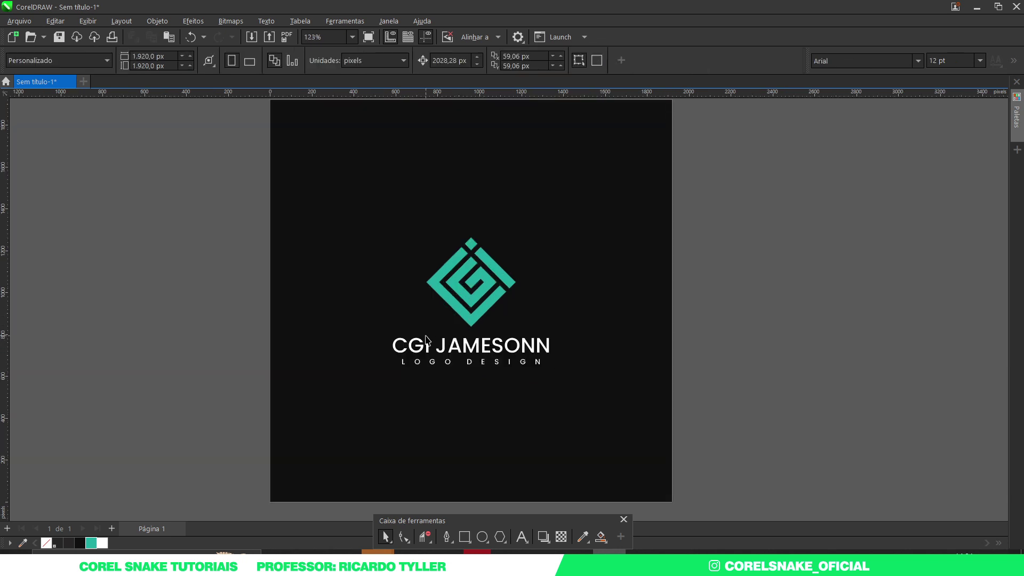
{"action": "scroll", "coordinate": [427, 342], "scroll_direction": "down", "scroll_amount": 2}
{"action": "scroll", "coordinate": [686, 333], "scroll_direction": "up", "scroll_amount": 2}
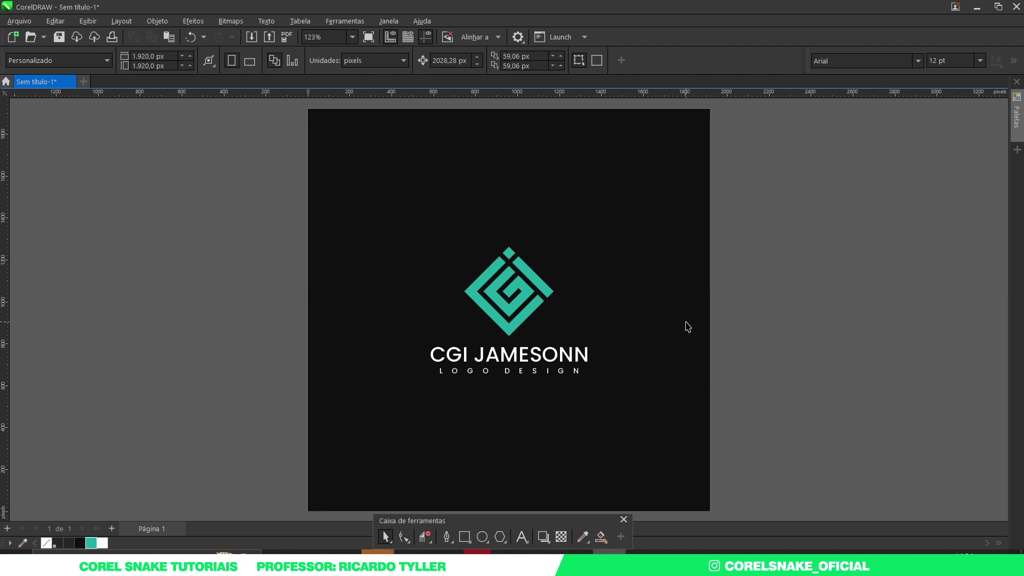
{"action": "left_click_drag", "start_coordinate": [800, 427], "coordinate": [377, 339]}
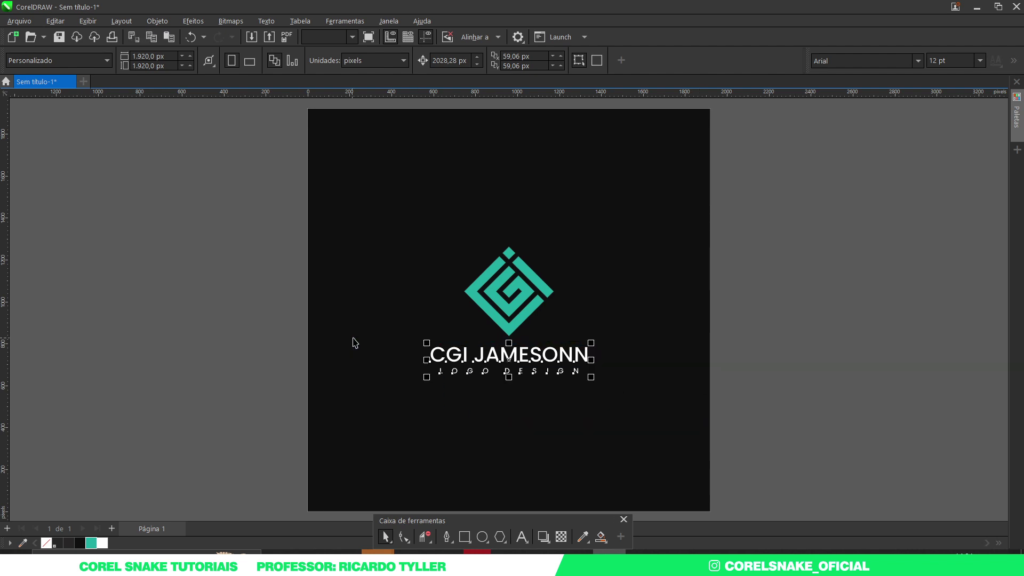
{"action": "left_click", "coordinate": [809, 288]}
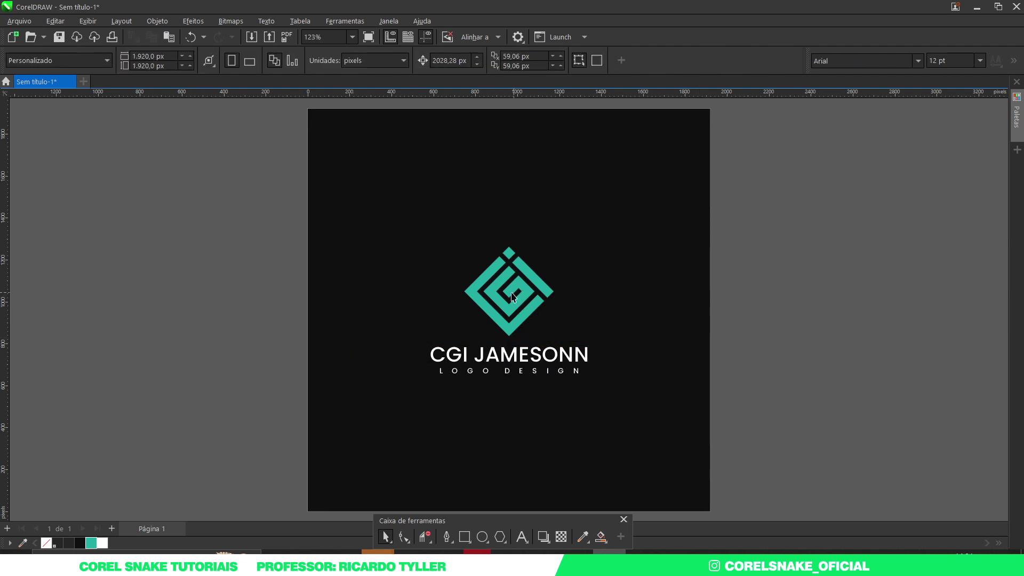
{"action": "scroll", "coordinate": [501, 294], "scroll_direction": "up", "scroll_amount": 2}
{"action": "scroll", "coordinate": [509, 284], "scroll_direction": "down", "scroll_amount": 2}
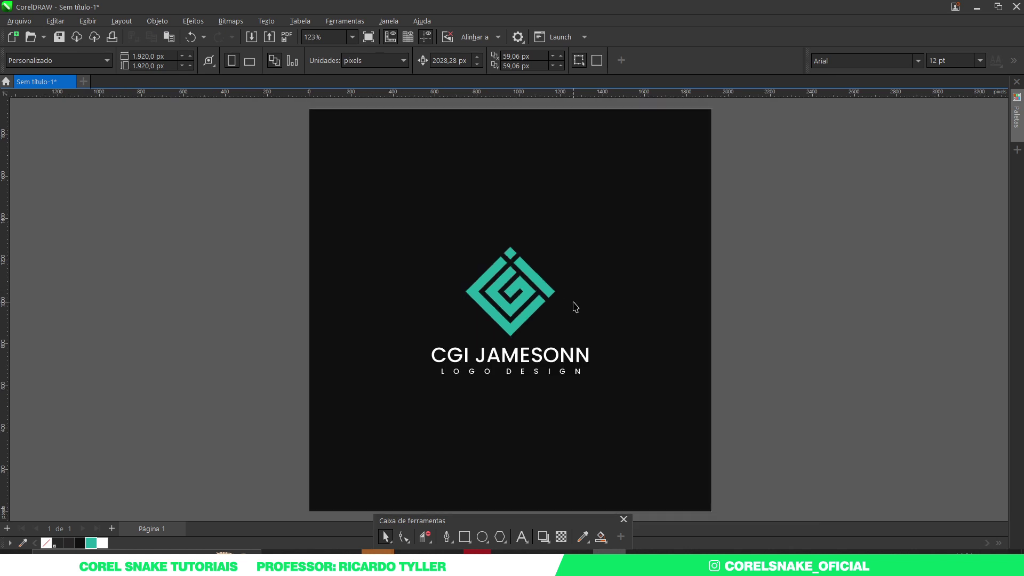
Create an enlarged duplicate of the diamond symbol, about 1,452 px square, keeping the original in place.
{"action": "scroll", "coordinate": [575, 307], "scroll_direction": "down", "scroll_amount": 2}
{"action": "left_click_drag", "start_coordinate": [739, 189], "coordinate": [438, 337]}
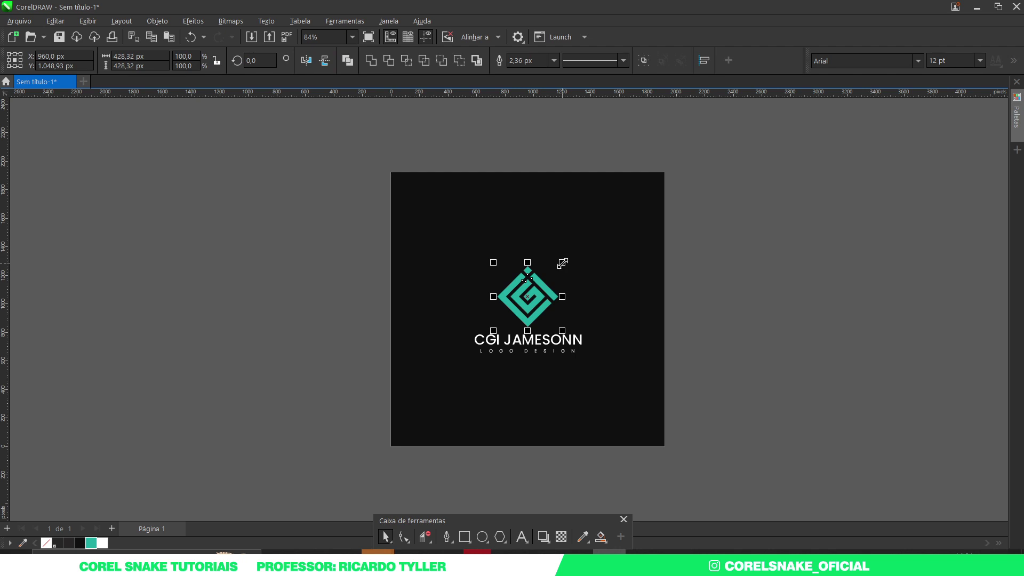
{"action": "left_click_drag", "start_coordinate": [563, 262], "coordinate": [910, 115]}
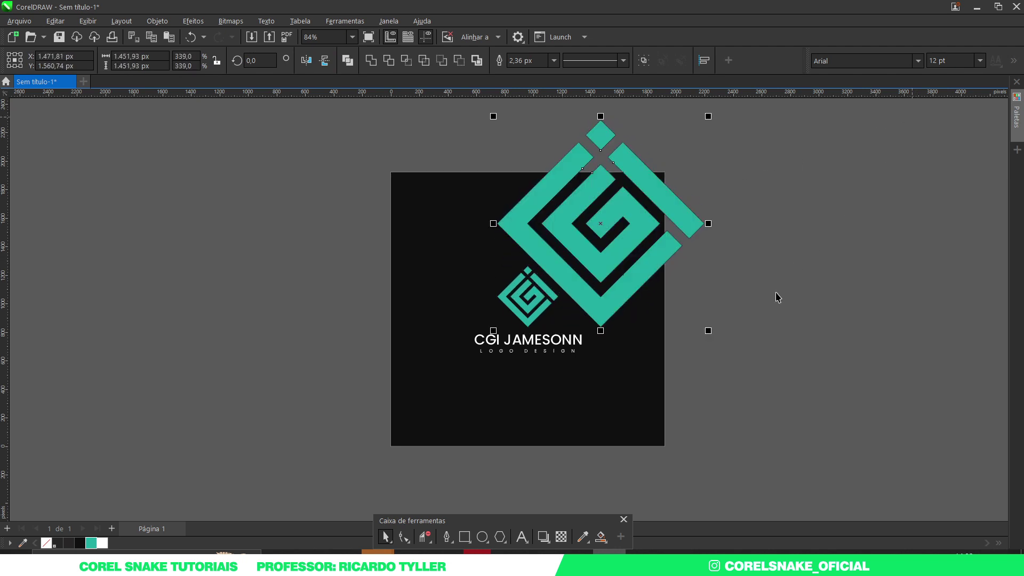
Group the pieces of the enlarged symbol copy and remove their outline.
{"action": "left_click", "coordinate": [714, 336]}
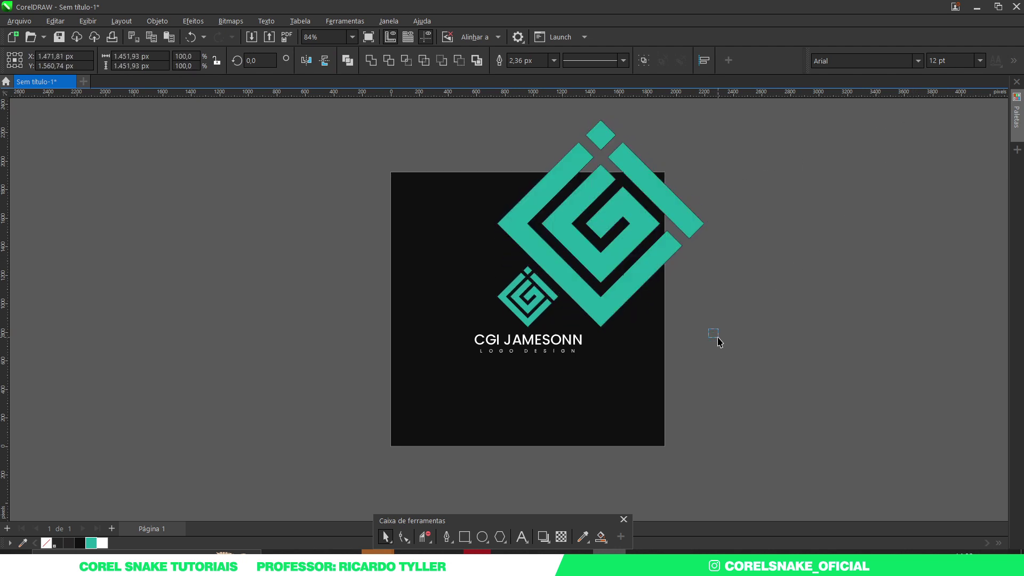
{"action": "left_click", "coordinate": [626, 251]}
{"action": "left_click", "coordinate": [637, 273]}
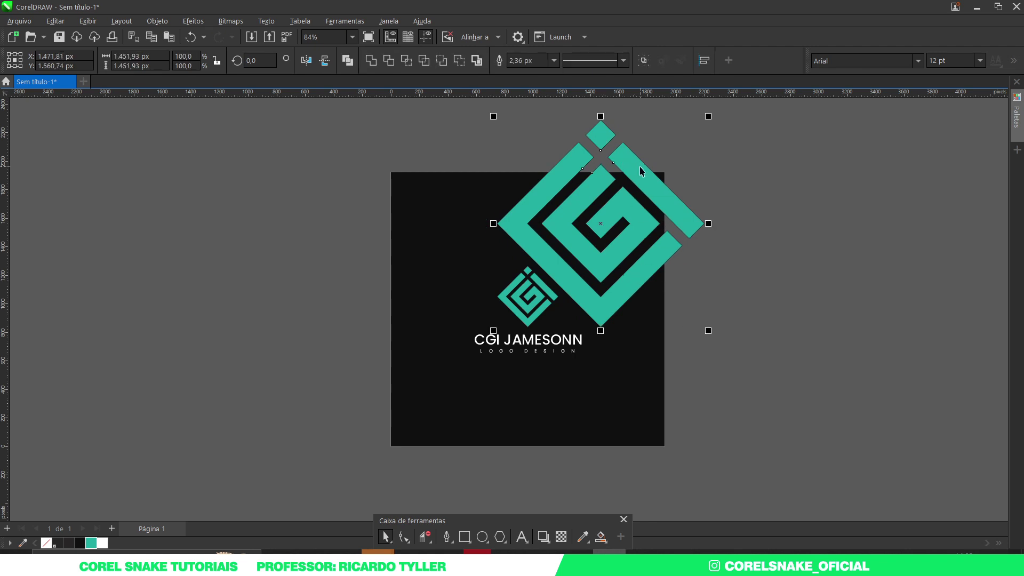
{"action": "scroll", "coordinate": [637, 162], "scroll_direction": "up", "scroll_amount": 3}
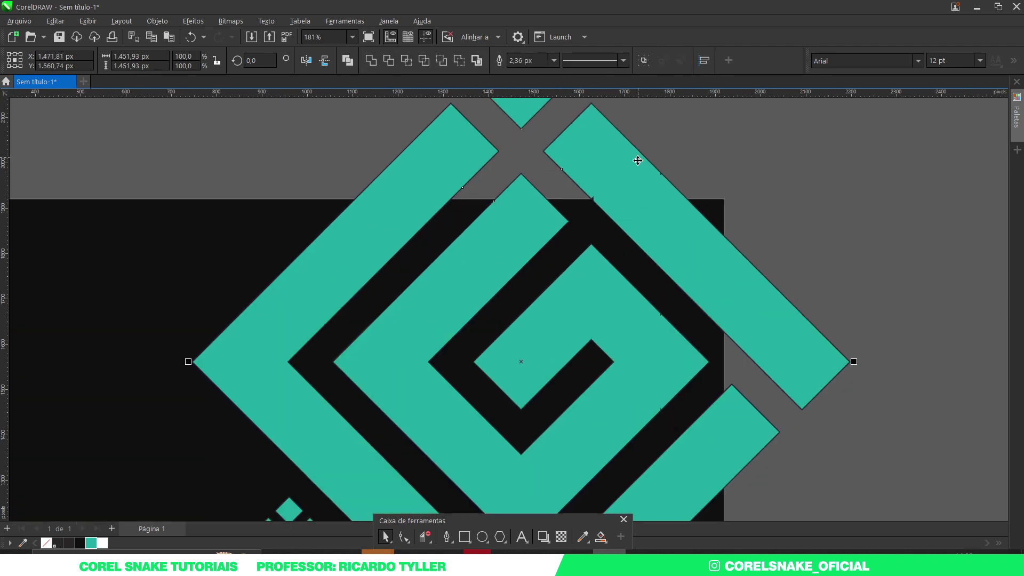
{"action": "right_click", "coordinate": [46, 543]}
Scale the grouped symbol copy proportionally about its centre to about 3,323 px square.
{"action": "scroll", "coordinate": [573, 315], "scroll_direction": "down", "scroll_amount": 6}
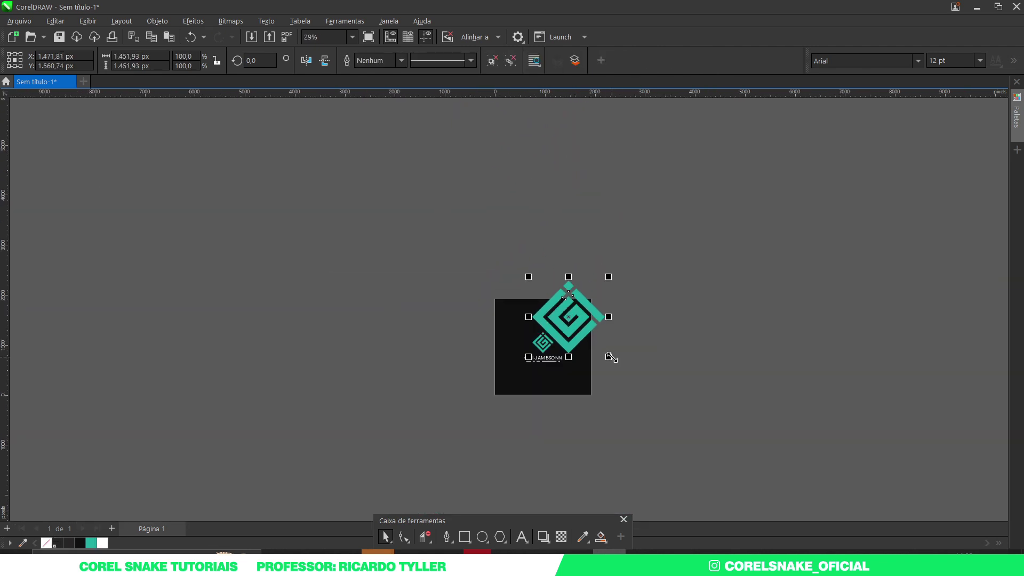
{"action": "left_click_drag", "start_coordinate": [611, 358], "coordinate": [659, 409]}
{"action": "scroll", "coordinate": [572, 352], "scroll_direction": "up", "scroll_amount": 2}
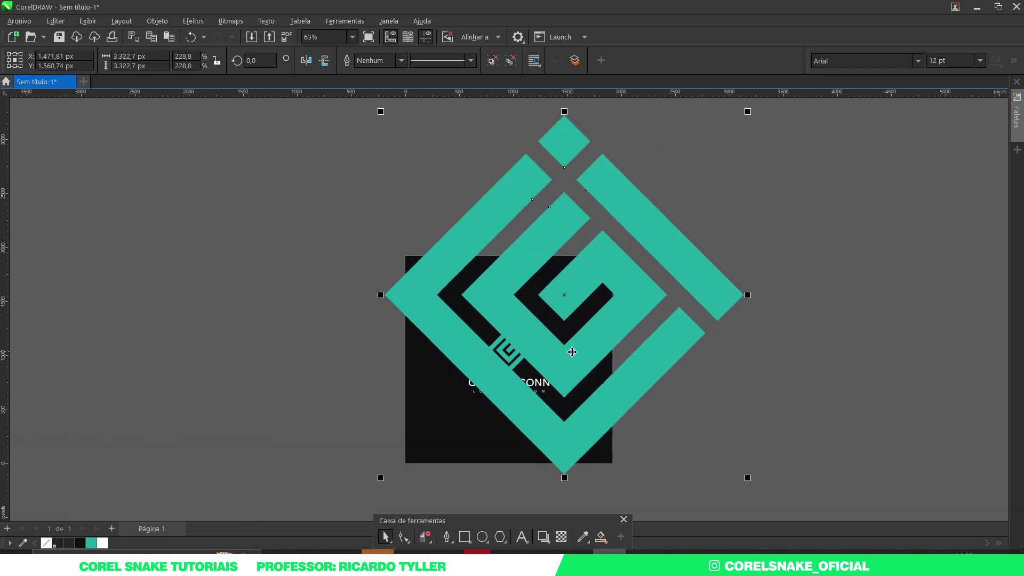
Move the large symbol copy towards the page's lower-right corner and replace its fill with a 2 px teal outline.
{"action": "left_click_drag", "start_coordinate": [572, 352], "coordinate": [710, 498]}
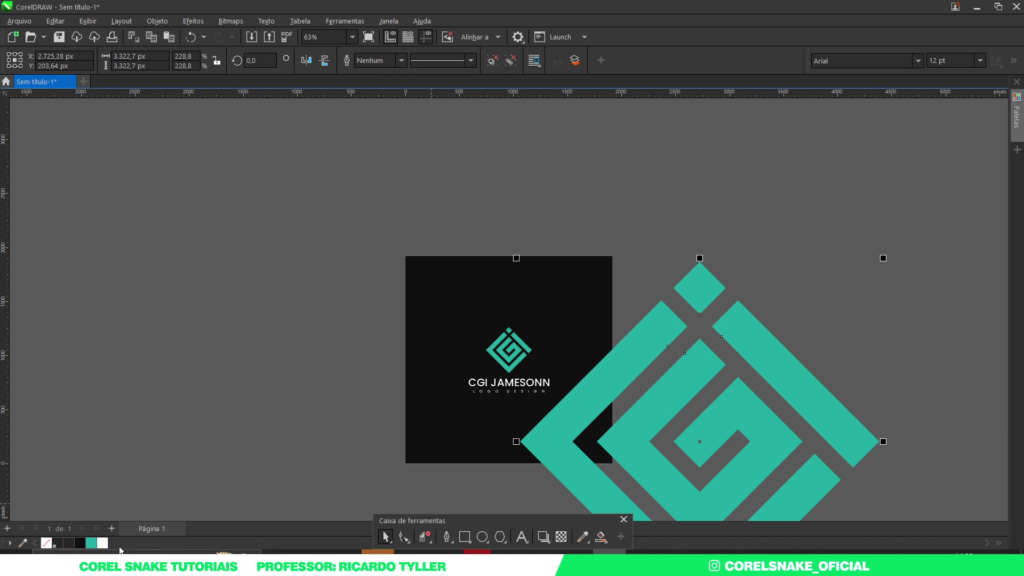
{"action": "left_click", "coordinate": [46, 543]}
{"action": "right_click", "coordinate": [91, 543]}
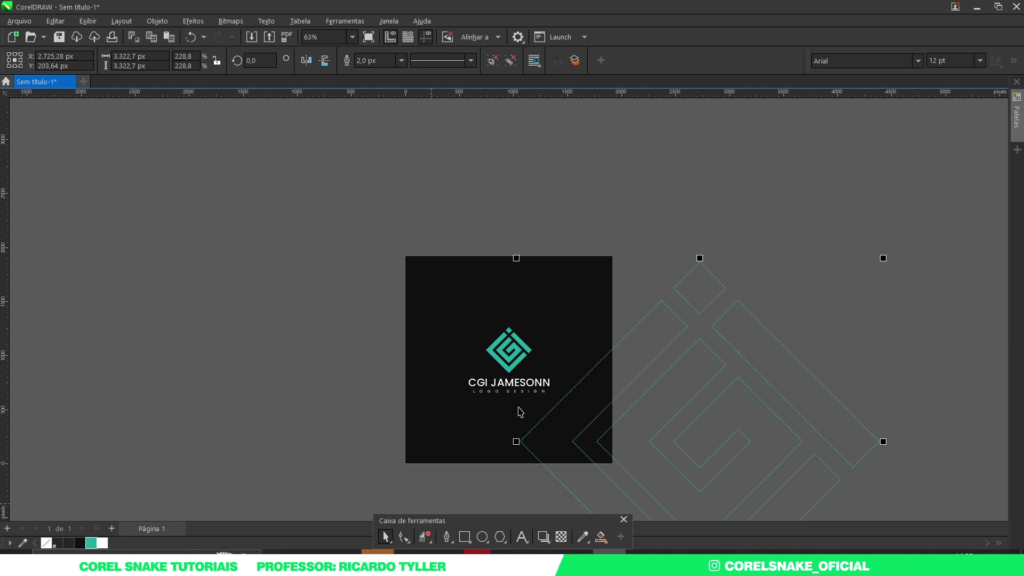
Move the outlined symbol so its lower part overlaps the page's upper-left area, centred at about X 431, Y 2,548 px.
{"action": "left_click_drag", "start_coordinate": [718, 415], "coordinate": [633, 276]}
{"action": "scroll", "coordinate": [555, 345], "scroll_direction": "up", "scroll_amount": 2}
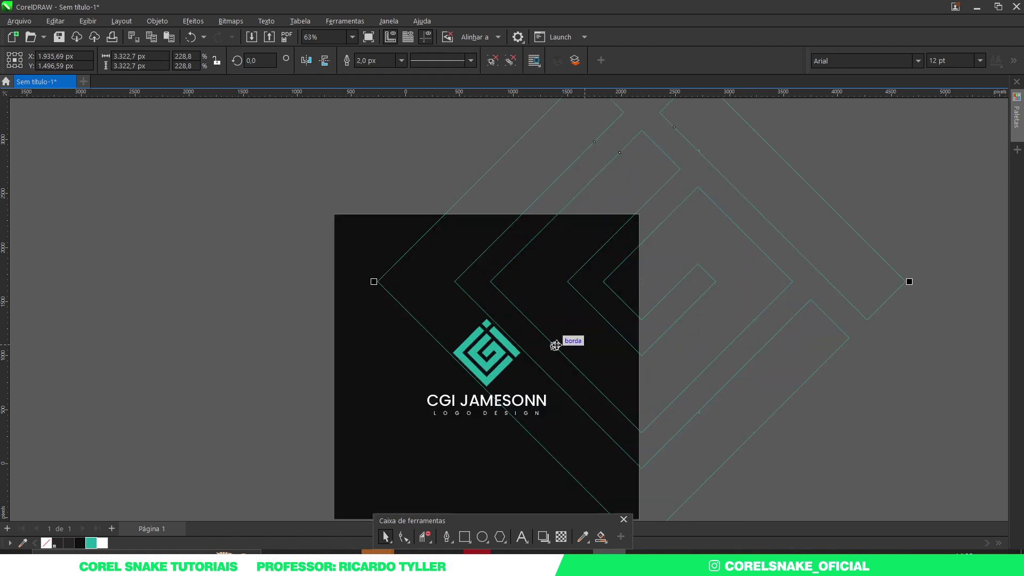
{"action": "scroll", "coordinate": [554, 345], "scroll_direction": "down", "scroll_amount": 1}
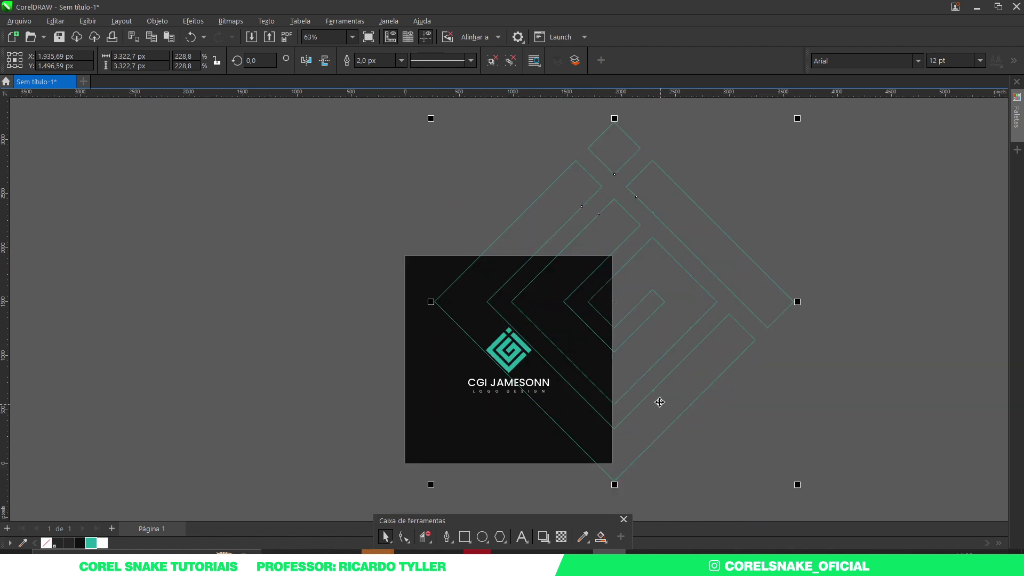
{"action": "left_click_drag", "start_coordinate": [659, 402], "coordinate": [496, 289]}
Duplicate the outlined symbol and place the copy over the page's lower-right area, centred at about X 1,543, Y -857 px.
{"action": "left_click_drag", "start_coordinate": [432, 203], "coordinate": [664, 459]}
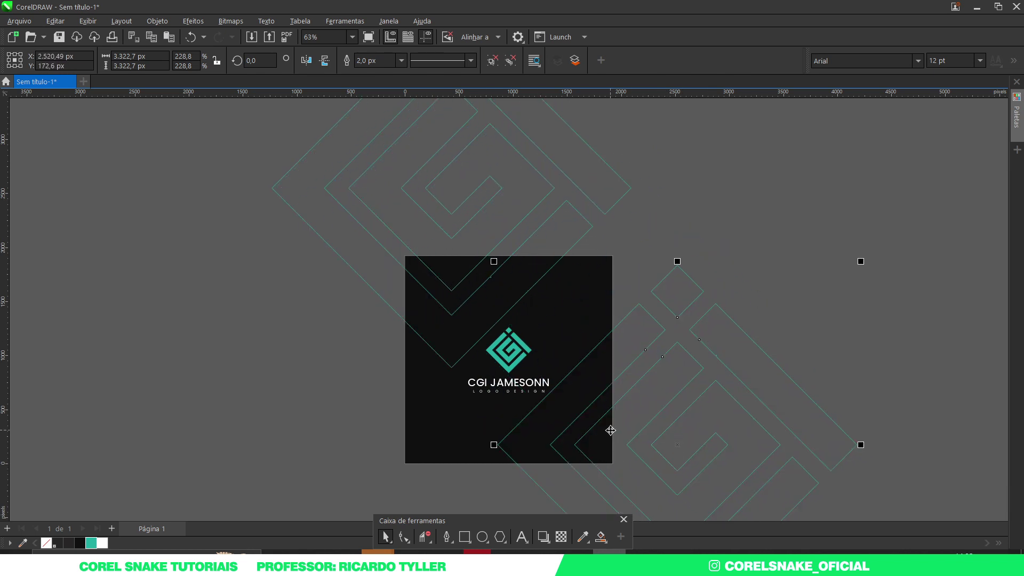
{"action": "left_click_drag", "start_coordinate": [664, 318], "coordinate": [560, 451]}
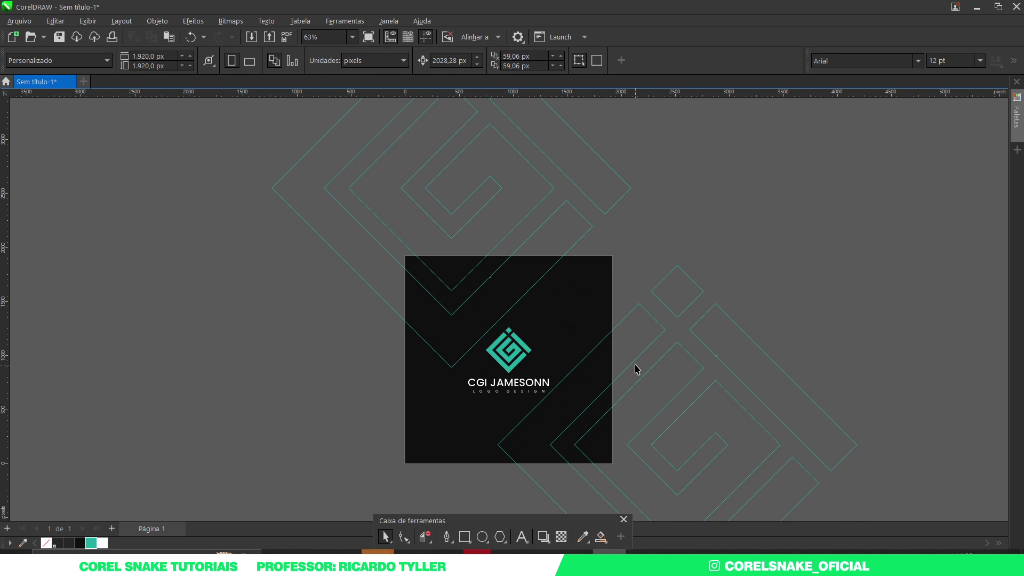
{"action": "left_click", "coordinate": [636, 362]}
{"action": "left_click_drag", "start_coordinate": [641, 362], "coordinate": [532, 468]}
{"action": "left_click", "coordinate": [713, 278]}
Fine-tune the upper outlined symbol's position over the page, centring it at about X 357, Y 2,561 px.
{"action": "left_click", "coordinate": [490, 252]}
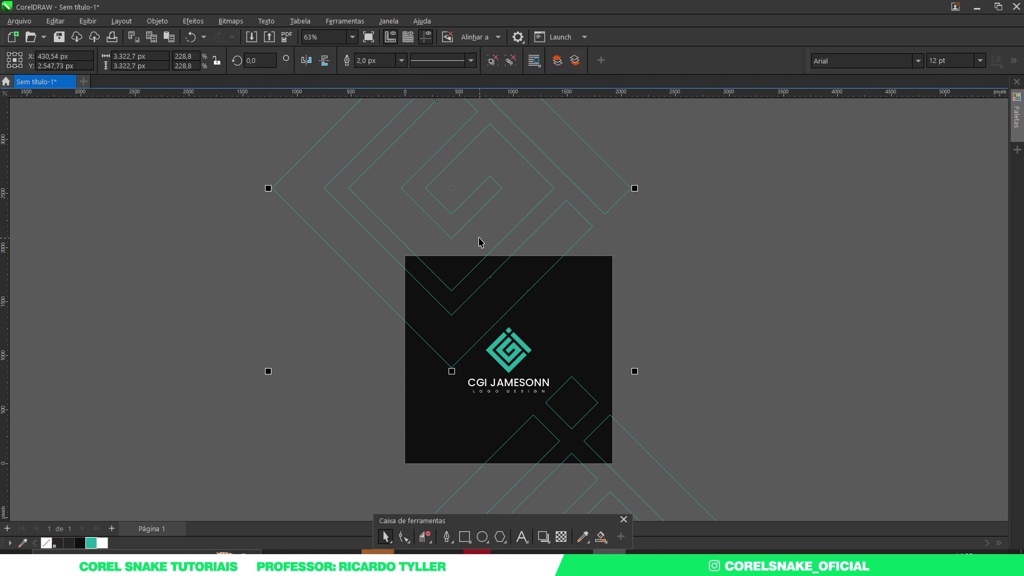
{"action": "left_click_drag", "start_coordinate": [480, 240], "coordinate": [422, 241]}
{"action": "left_click", "coordinate": [702, 318]}
{"action": "scroll", "coordinate": [552, 391], "scroll_direction": "up", "scroll_amount": 2}
{"action": "left_click", "coordinate": [420, 243]}
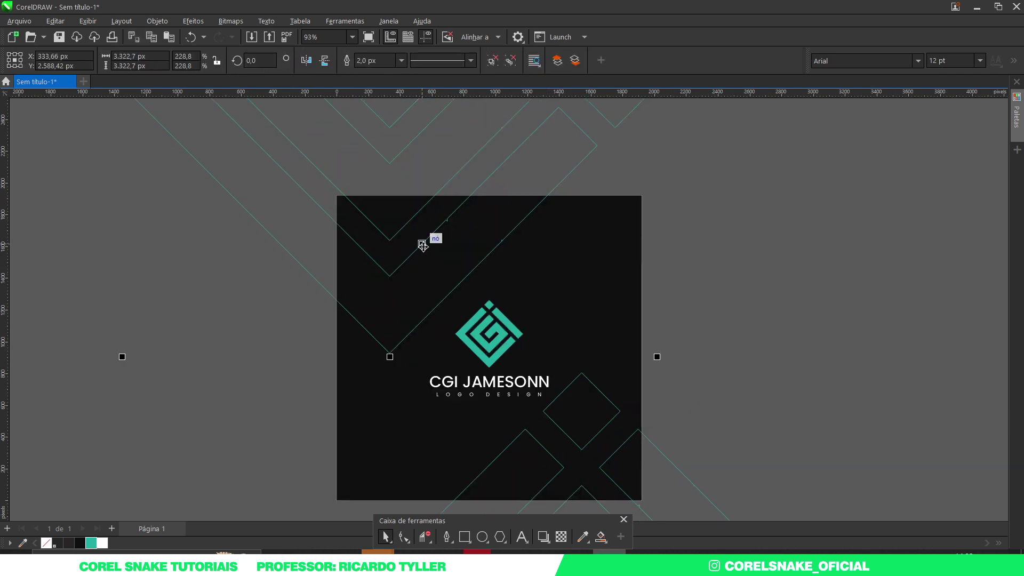
{"action": "scroll", "coordinate": [424, 251], "scroll_direction": "up", "scroll_amount": 2}
{"action": "scroll", "coordinate": [429, 258], "scroll_direction": "down", "scroll_amount": 6}
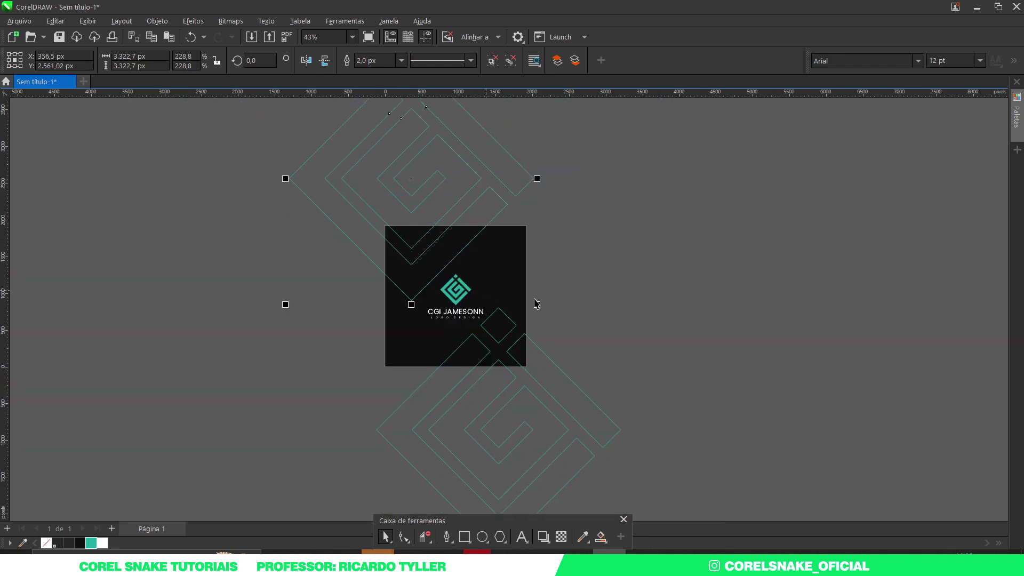
Place both outlined symbols inside the near-black background rectangle with PowerClip and fit the page in view.
{"action": "left_click", "coordinate": [579, 288]}
{"action": "left_click", "coordinate": [487, 402]}
{"action": "left_click_drag", "start_coordinate": [487, 402], "coordinate": [398, 357]}
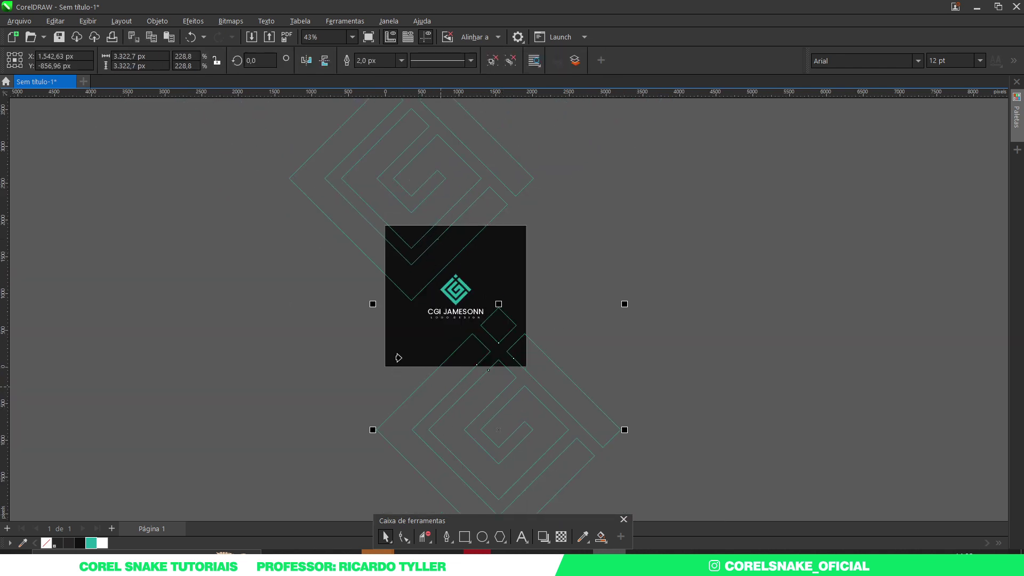
{"action": "left_click", "coordinate": [395, 268]}
{"action": "left_click_drag", "start_coordinate": [395, 268], "coordinate": [393, 320]}
{"action": "left_click", "coordinate": [616, 324]}
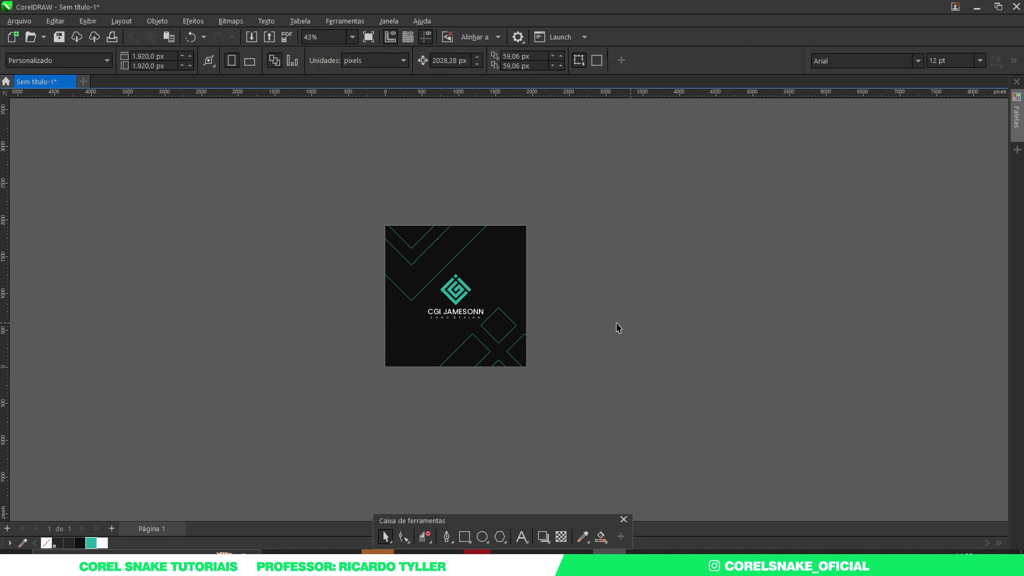
{"action": "scroll", "coordinate": [414, 263], "scroll_direction": "up", "scroll_amount": 2}
{"action": "key", "text": "shift+F4"}
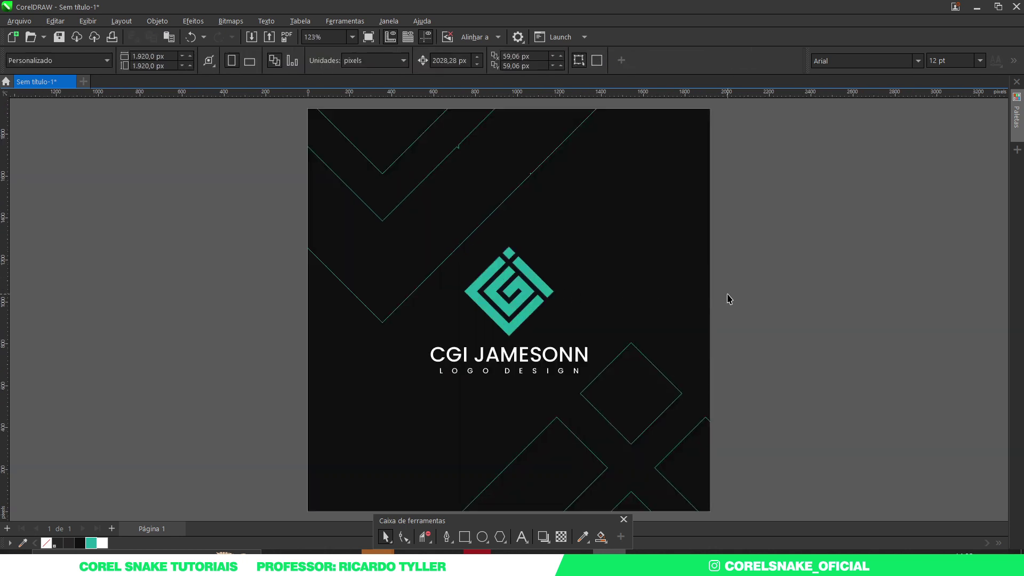
Undo the upper outlined symbol's PowerClip and place the symbol inside the near-black background rectangle again.
{"action": "key", "text": "ctrl+z"}
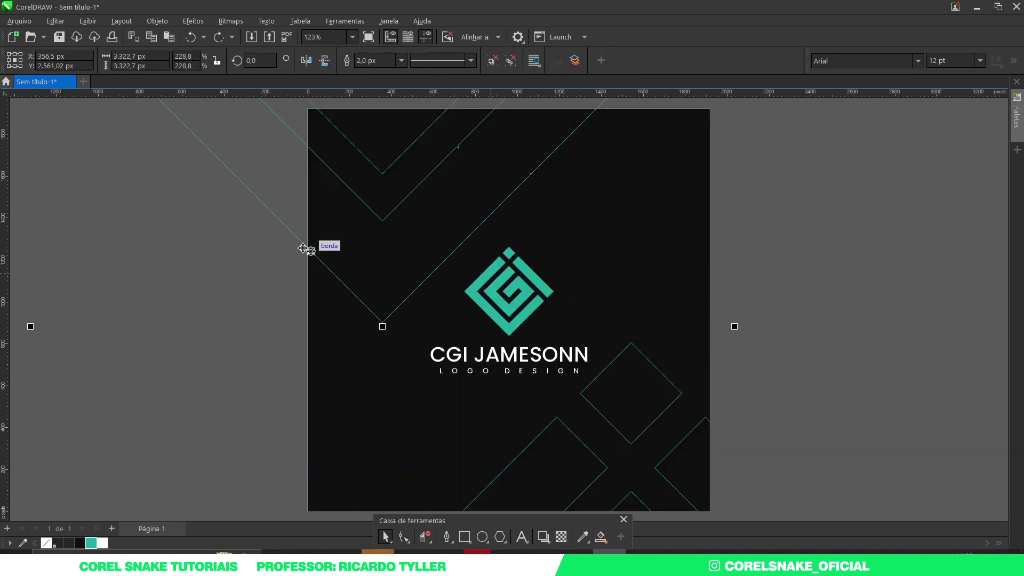
{"action": "right_click", "coordinate": [266, 187]}
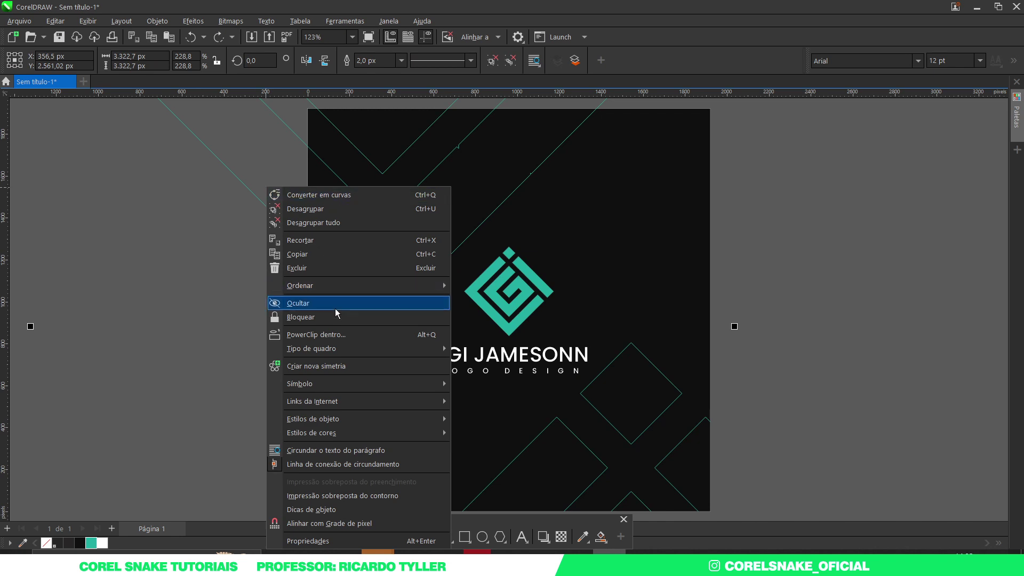
{"action": "left_click", "coordinate": [339, 335]}
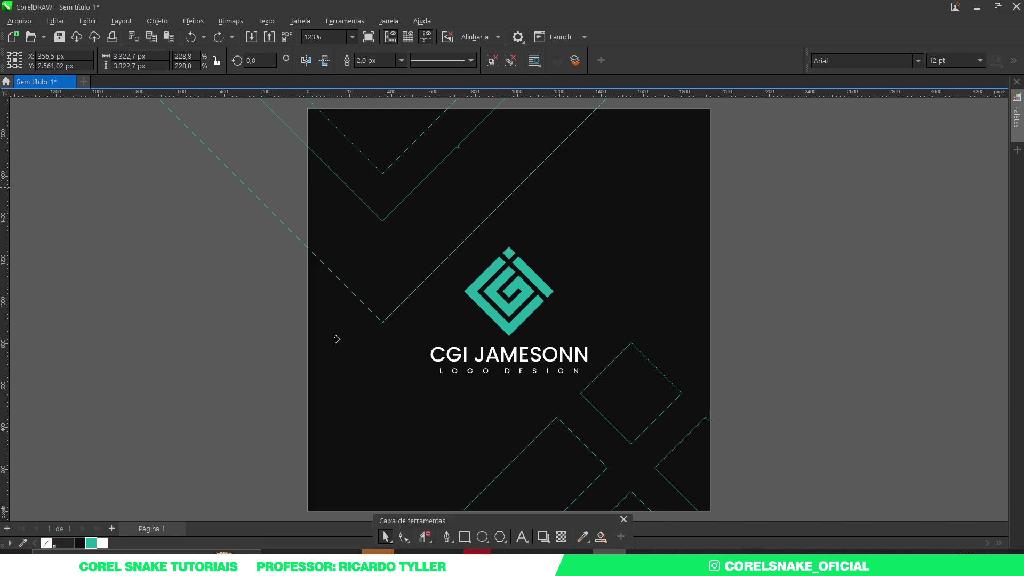
{"action": "left_click", "coordinate": [363, 352]}
{"action": "key", "text": "Escape"}
{"action": "scroll", "coordinate": [432, 302], "scroll_direction": "down", "scroll_amount": 2}
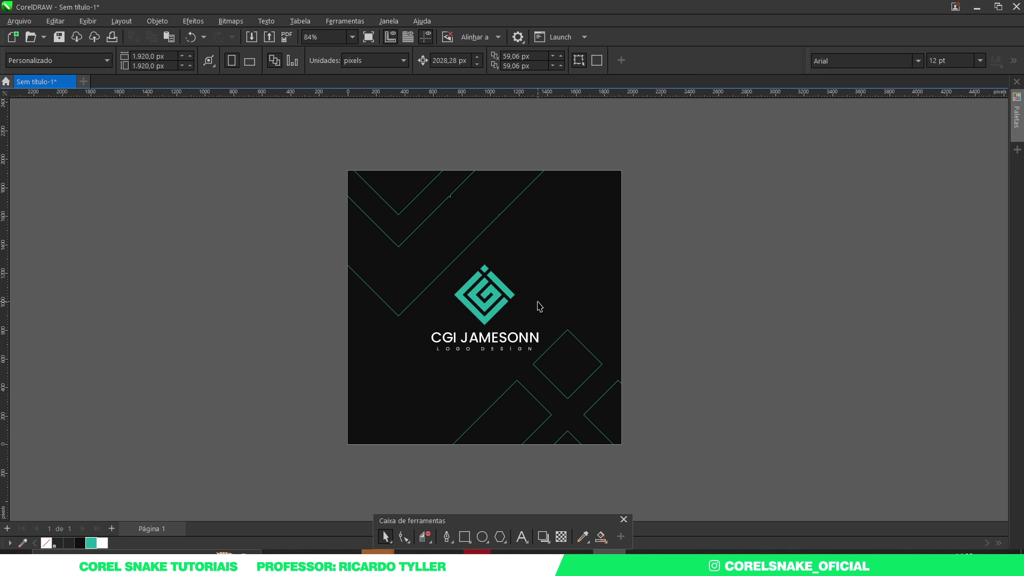
Fill both clipped outlined symbols in the background with the logo's teal.
{"action": "left_click", "coordinate": [428, 235]}
{"action": "left_click", "coordinate": [422, 230], "text": "ctrl"}
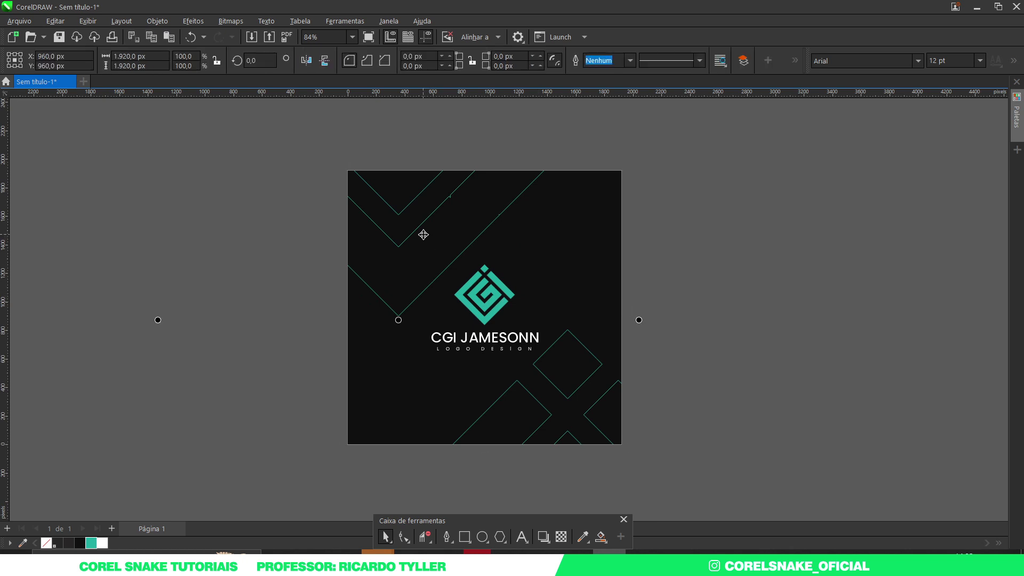
{"action": "left_click", "coordinate": [91, 543]}
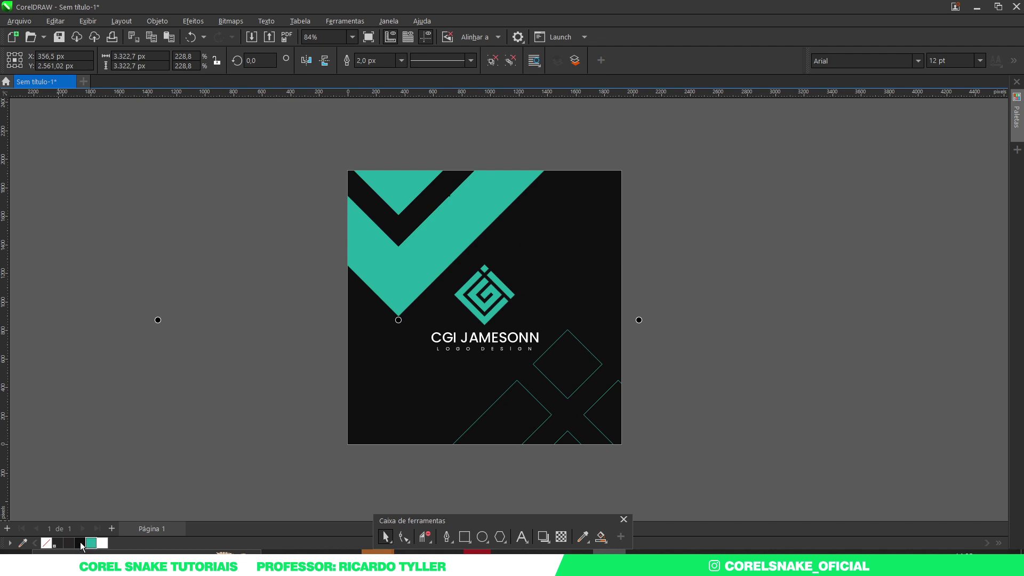
{"action": "left_click", "coordinate": [504, 392]}
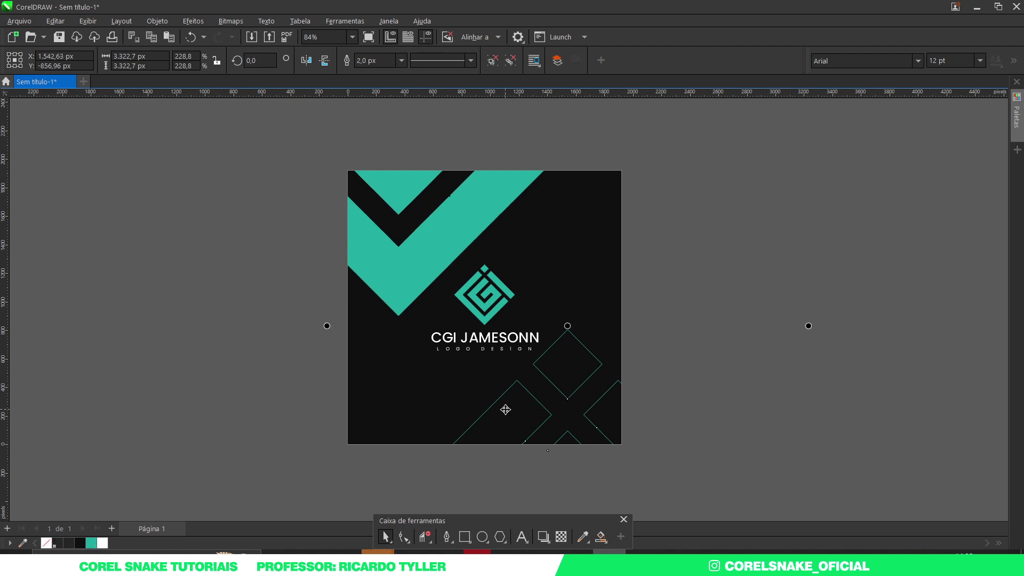
{"action": "left_click", "coordinate": [505, 410]}
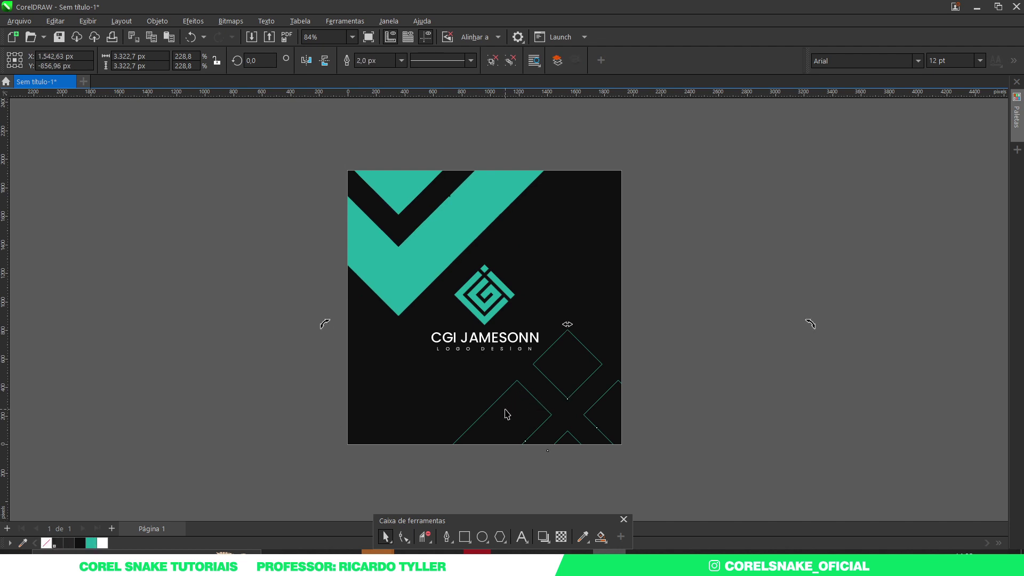
{"action": "left_click", "coordinate": [91, 544]}
{"action": "left_click", "coordinate": [237, 375]}
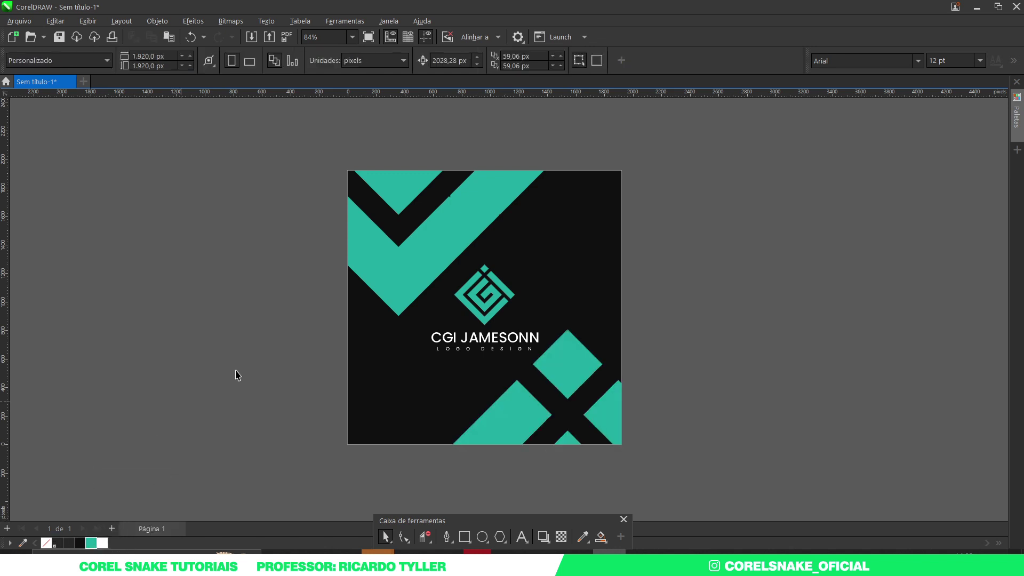
{"action": "left_click_drag", "start_coordinate": [747, 217], "coordinate": [427, 335]}
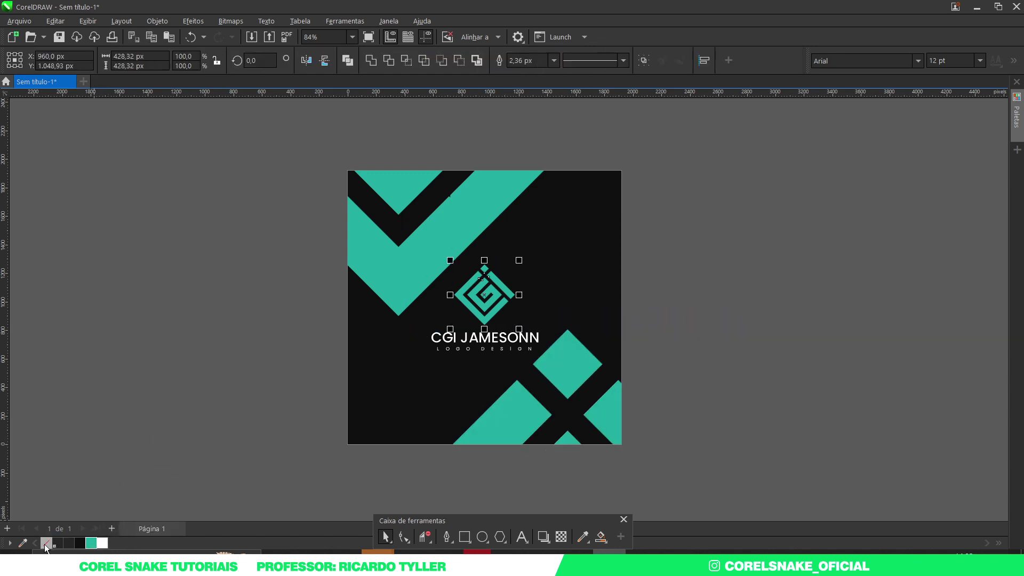
{"action": "scroll", "coordinate": [343, 283], "scroll_direction": "down", "scroll_amount": 2}
{"action": "left_click", "coordinate": [343, 283]}
Remove the PowerClip frame and its teal pattern from the background, keeping the plain near-black rectangle.
{"action": "scroll", "coordinate": [434, 258], "scroll_direction": "up", "scroll_amount": 2}
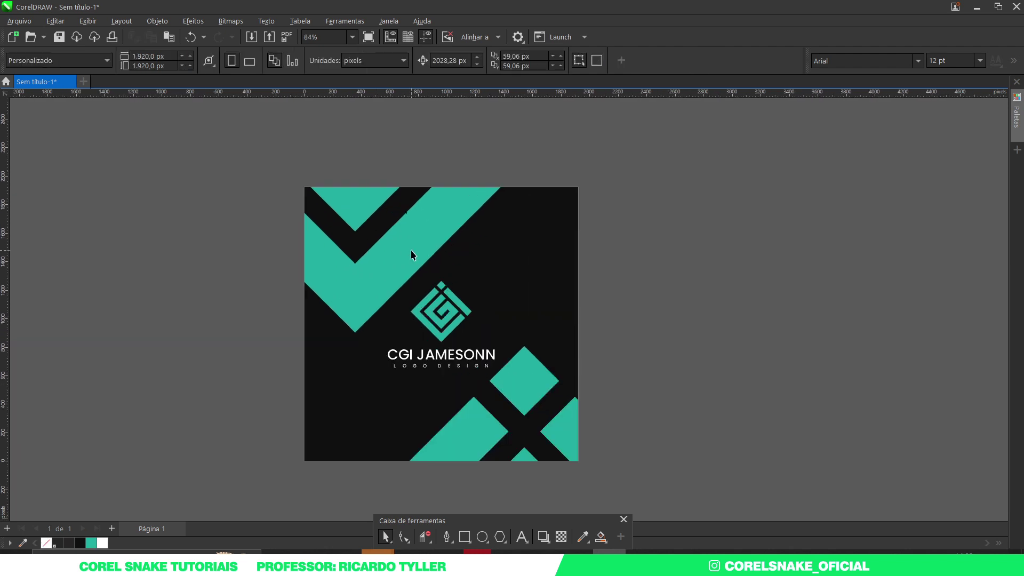
{"action": "left_click", "coordinate": [411, 255]}
{"action": "right_click", "coordinate": [407, 244]}
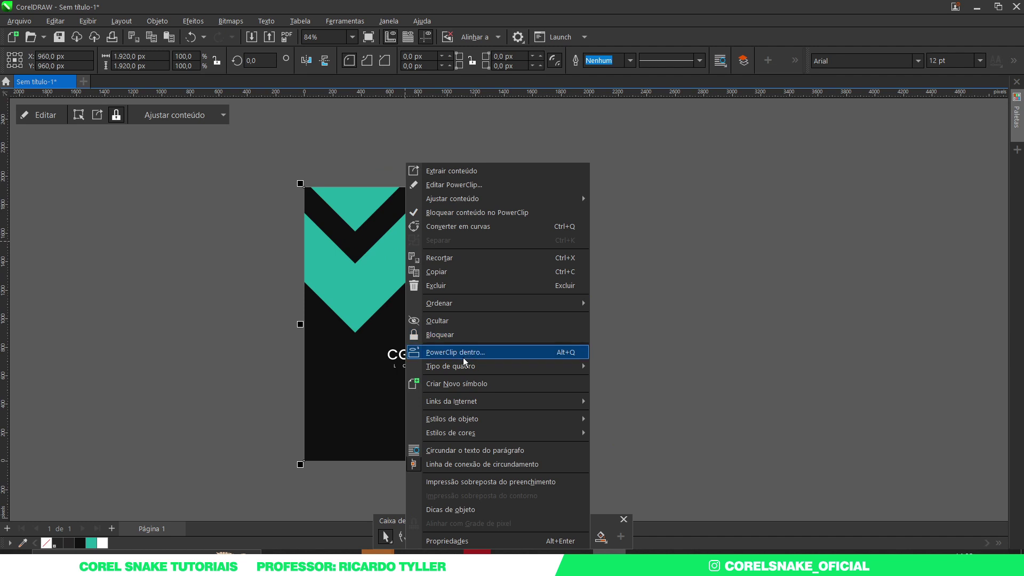
{"action": "mouse_move", "coordinate": [485, 366]}
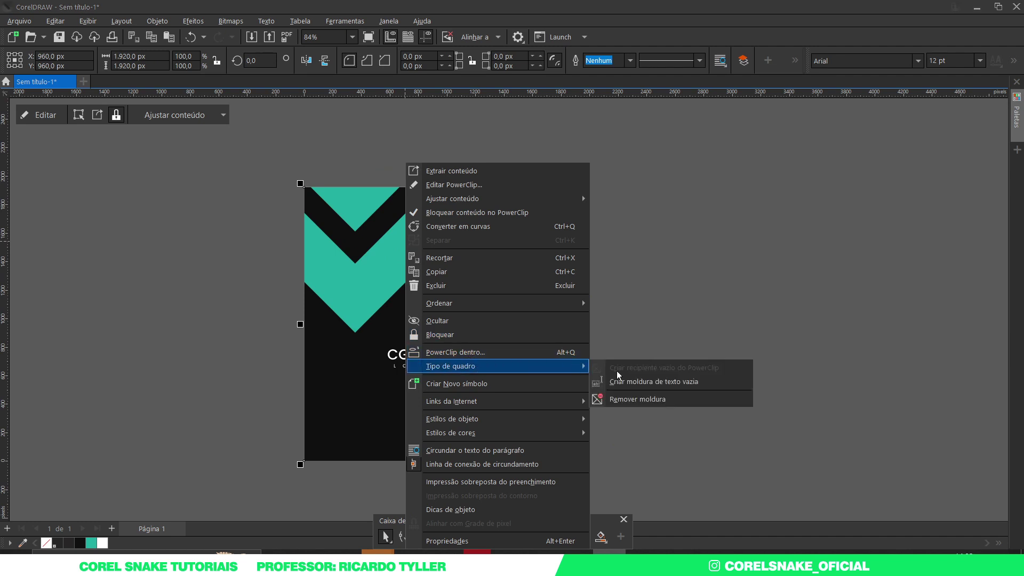
{"action": "left_click", "coordinate": [627, 400]}
{"action": "left_click", "coordinate": [573, 307]}
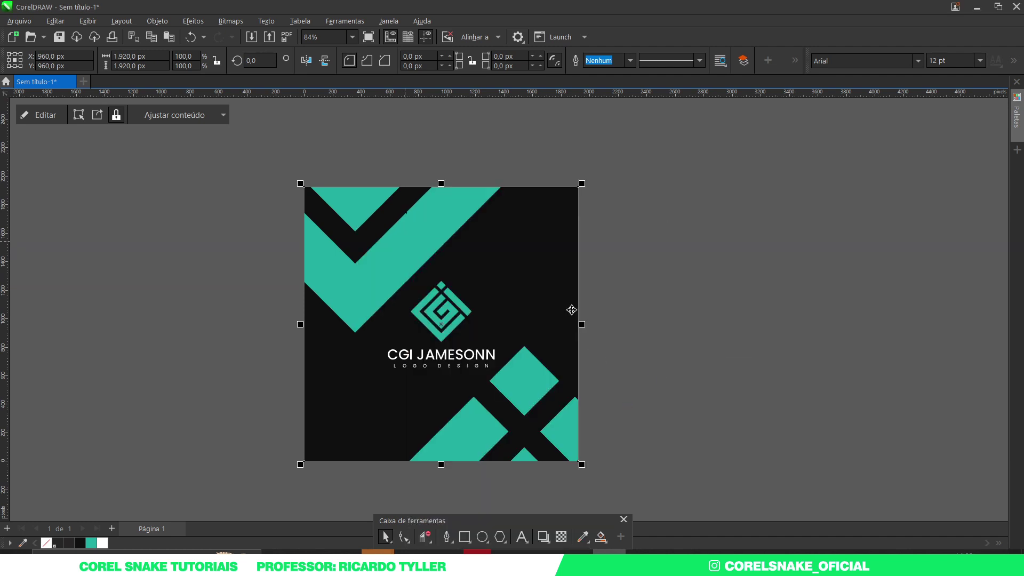
Fit the page in view and check the logo presentation in a full-screen preview.
{"action": "key", "text": "shift+F4"}
{"action": "key", "text": "Escape"}
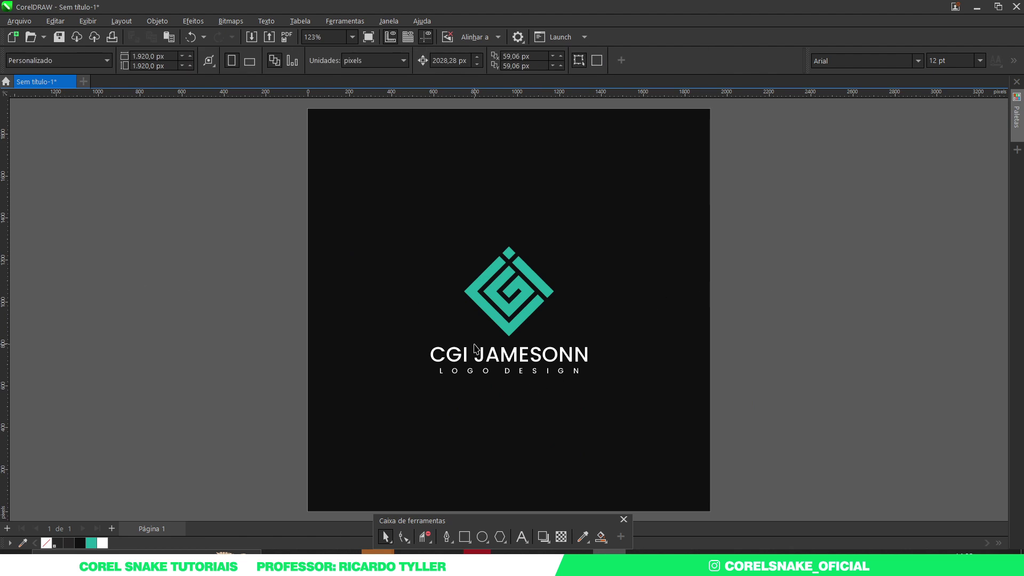
{"action": "left_click", "coordinate": [368, 37]}
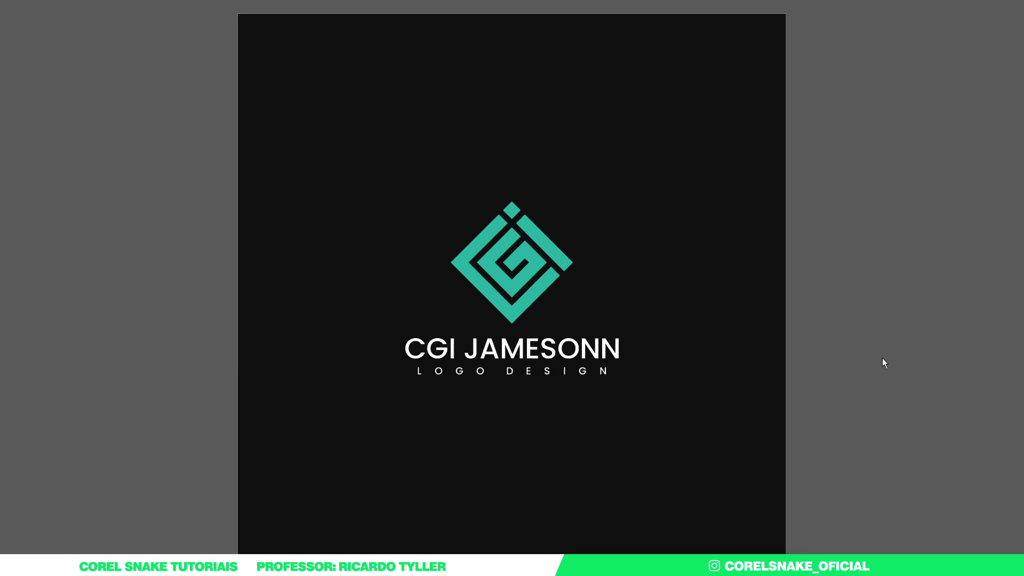
{"action": "key", "text": "Escape"}
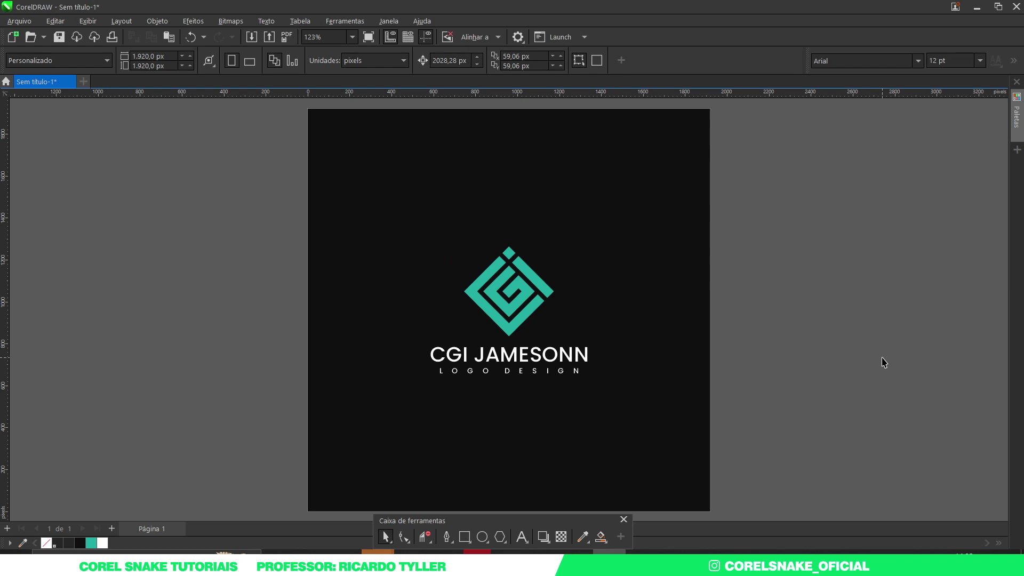